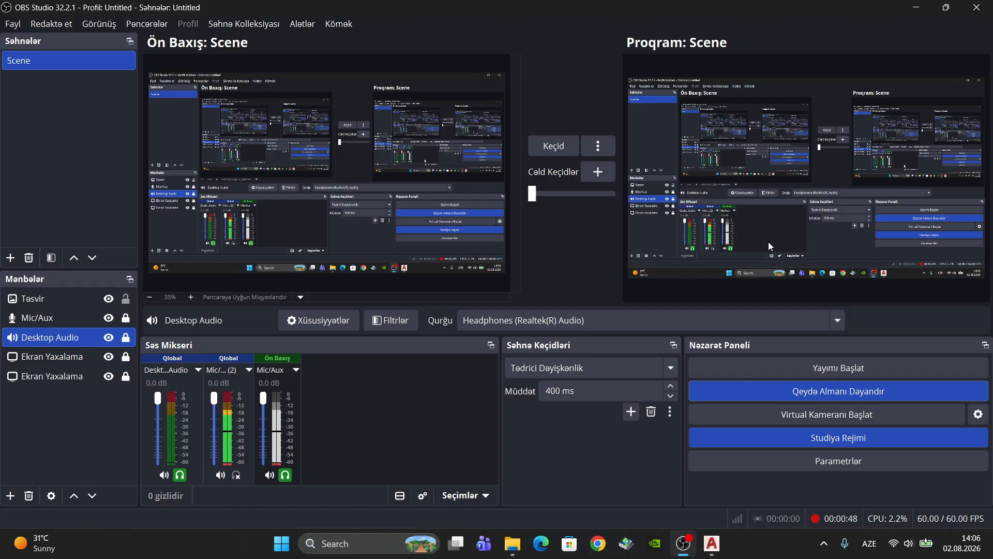
# Hide the OBS Studio window, launch AutoCAD 2022 from the desktop and dismiss the compatibility notice.
pyautogui.click(915, 8)
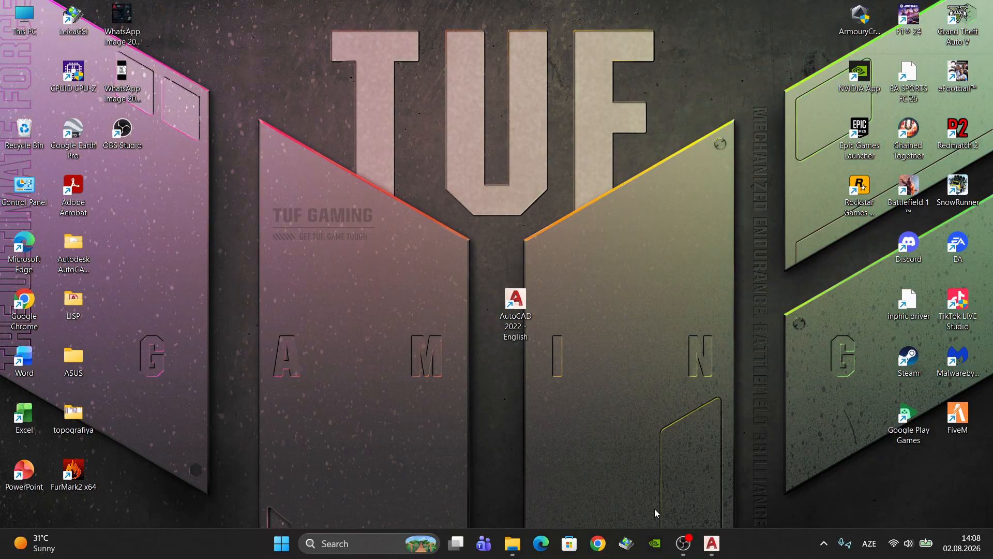
pyautogui.doubleClick(514, 321)
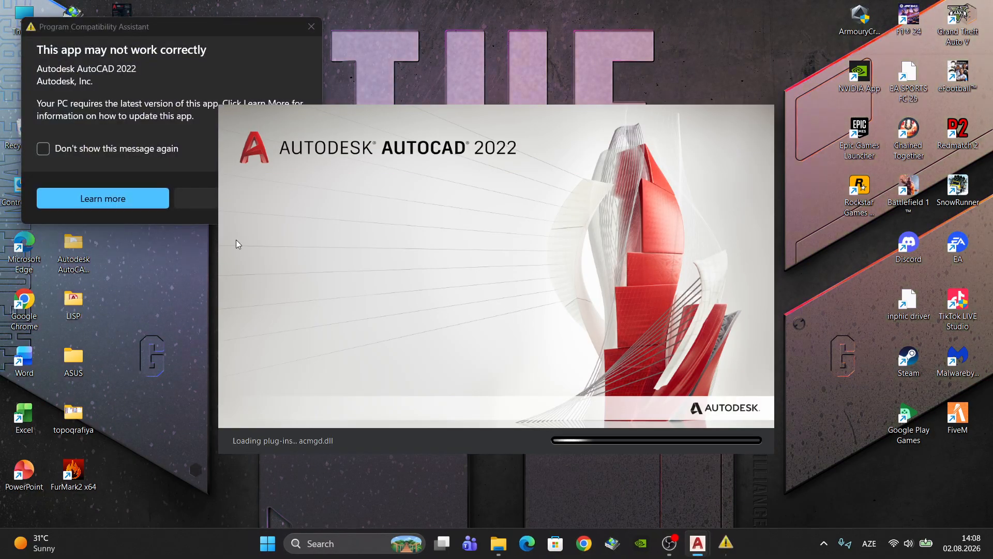
pyautogui.click(311, 27)
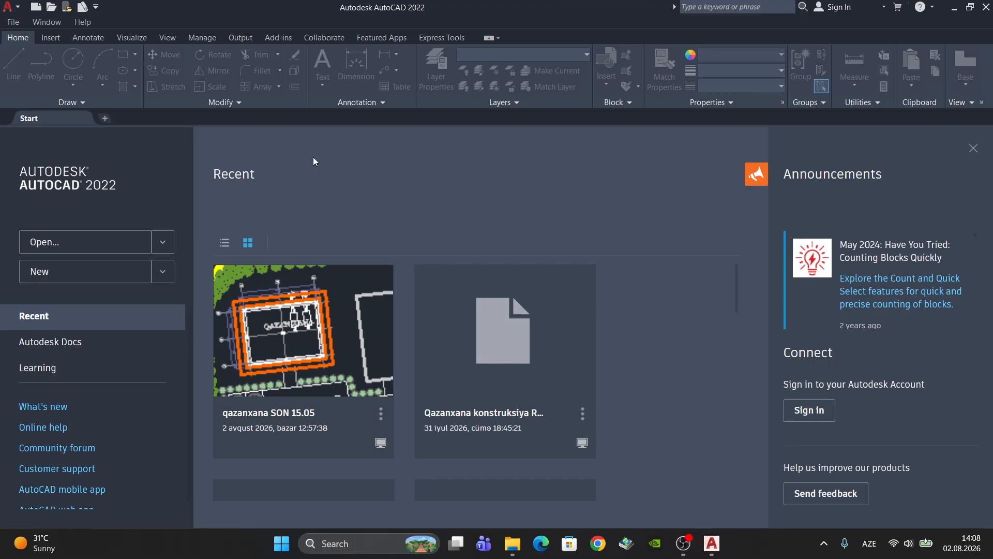
# Look through the recent drawings on the Start page.
pyautogui.scroll(-5, 319, 357)
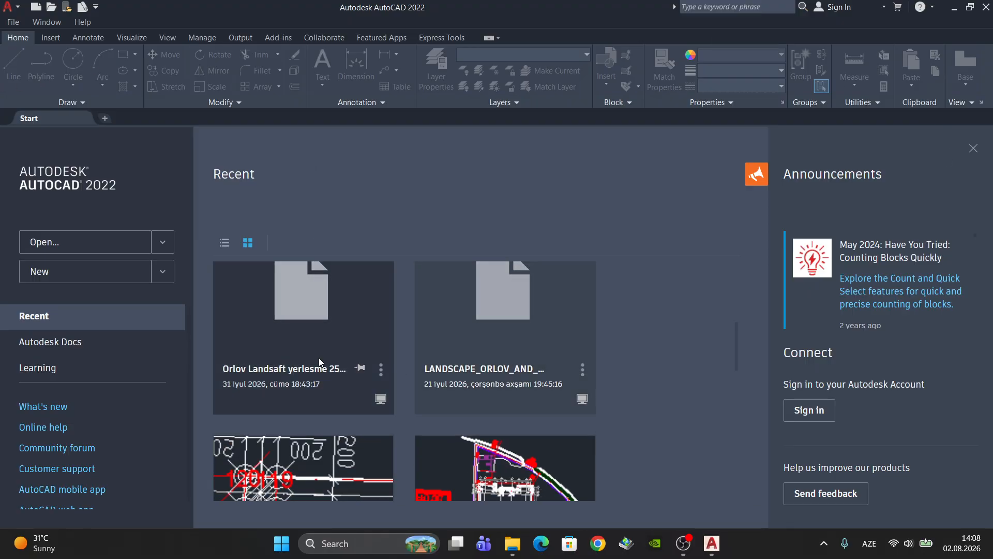
pyautogui.scroll(-5, 306, 351)
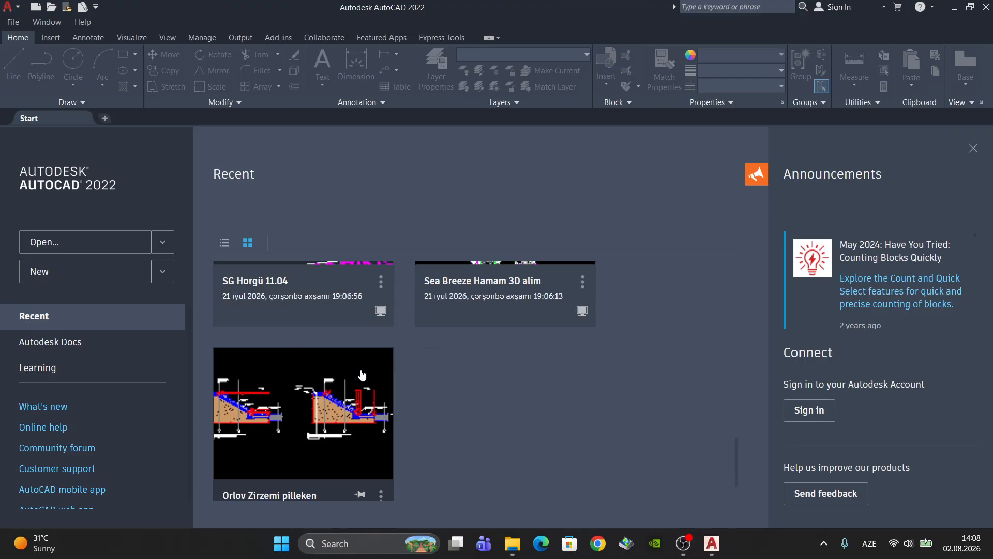
pyautogui.scroll(6, 380, 390)
pyautogui.scroll(4, 381, 390)
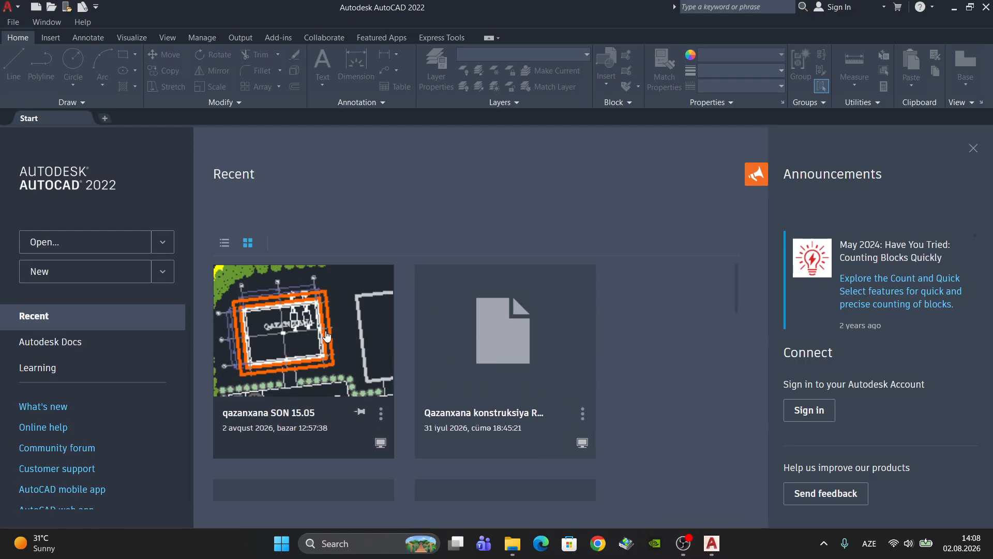
pyautogui.scroll(-3, 327, 336)
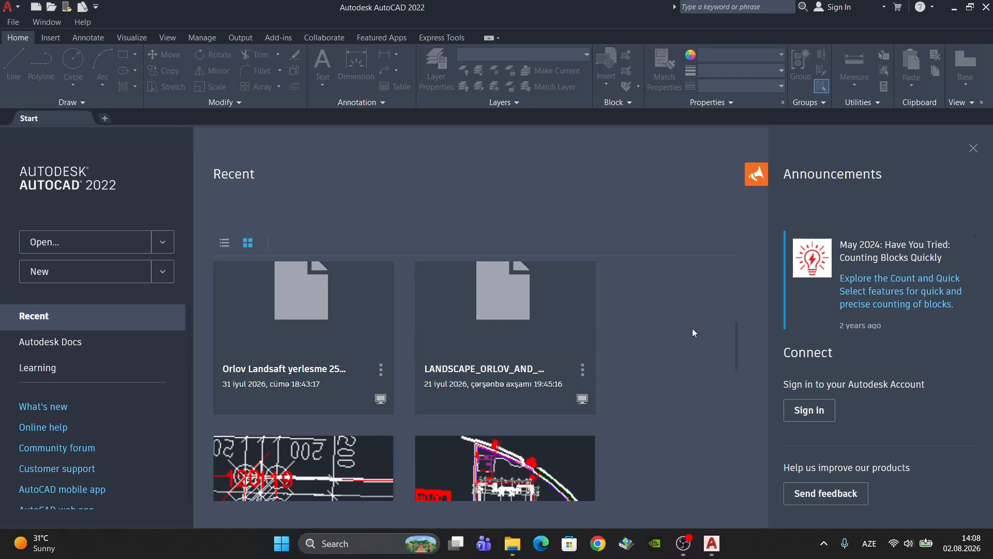
pyautogui.scroll(3, 454, 321)
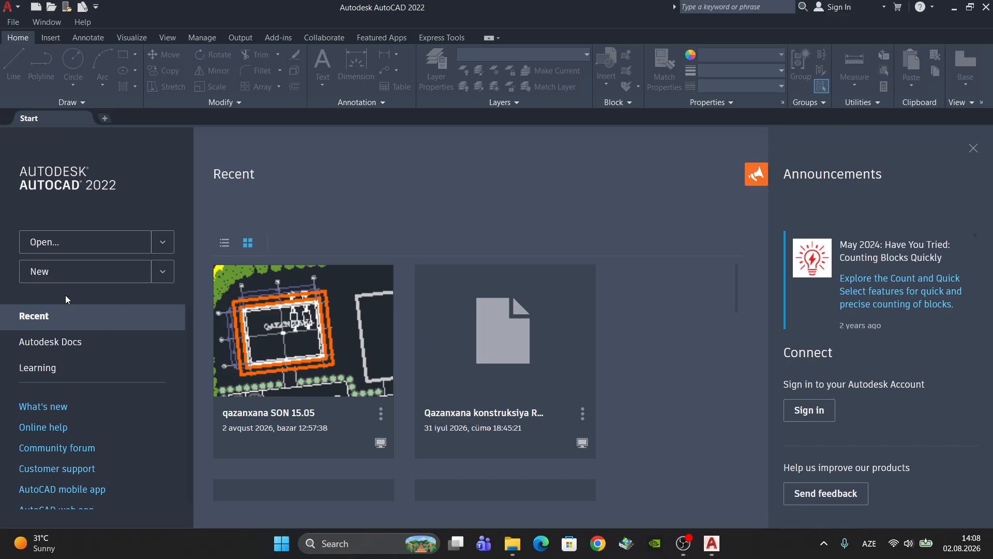
# Preview the drawing 1-3 bina_banniy in the Desktop's topoqrafiya folder without opening it.
pyautogui.click(73, 243)
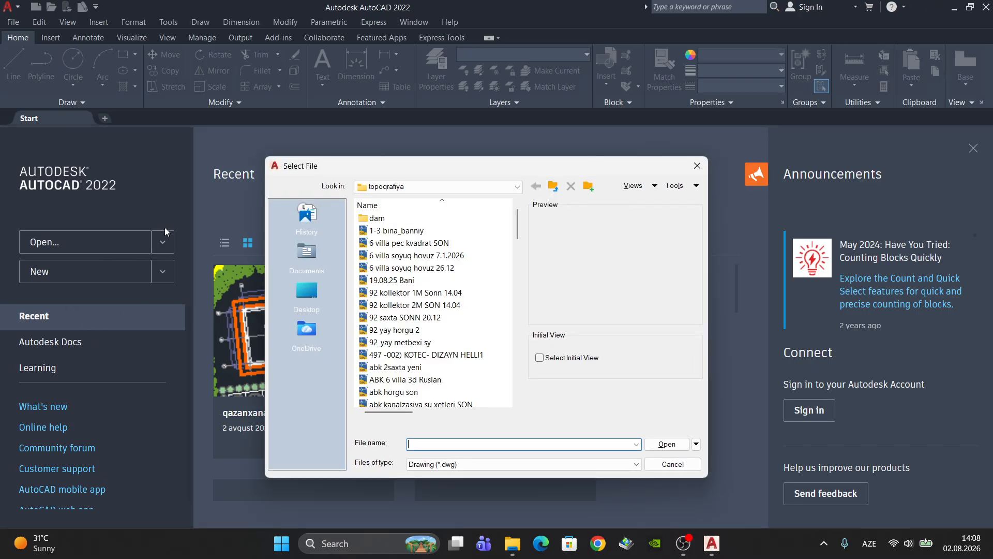
pyautogui.click(308, 292)
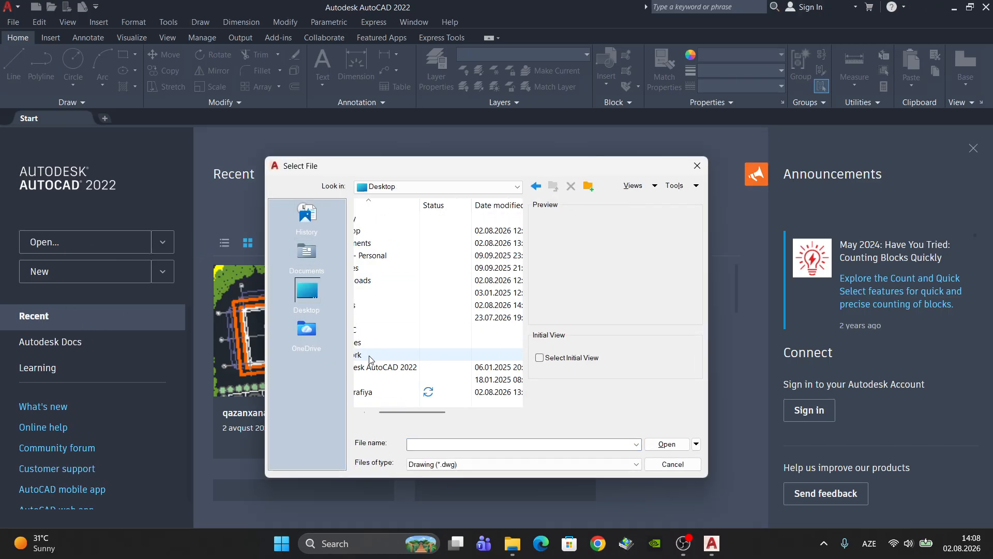
pyautogui.doubleClick(370, 394)
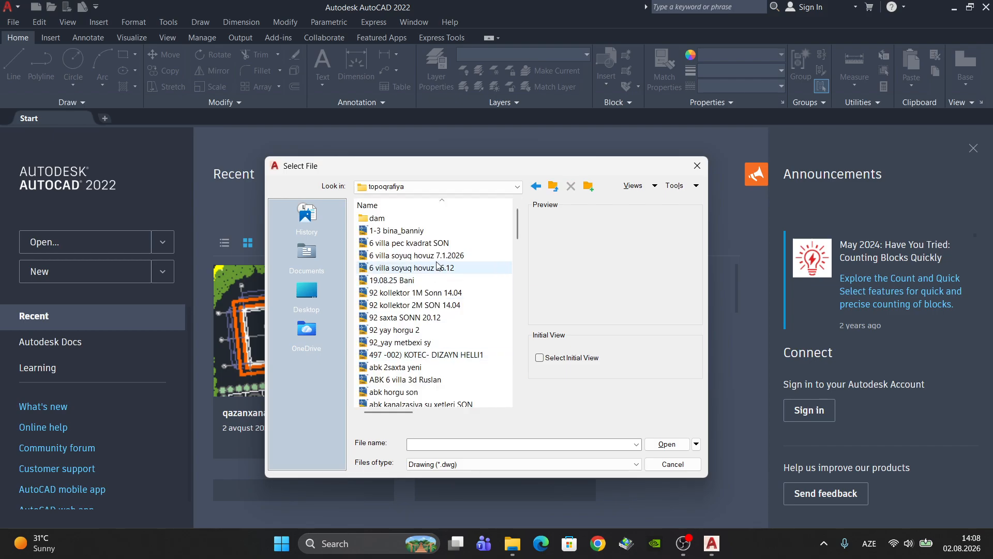
pyautogui.click(397, 230)
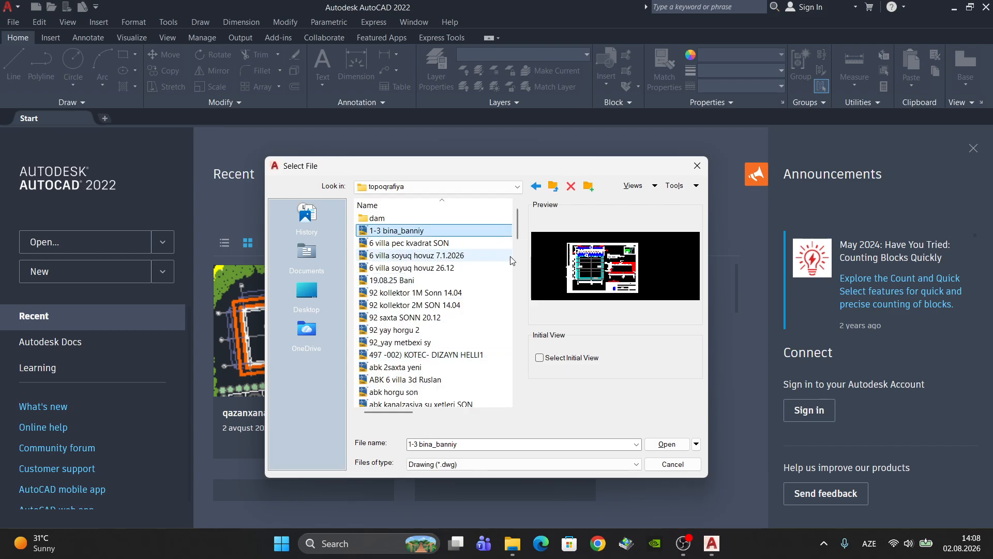
pyautogui.click(703, 174)
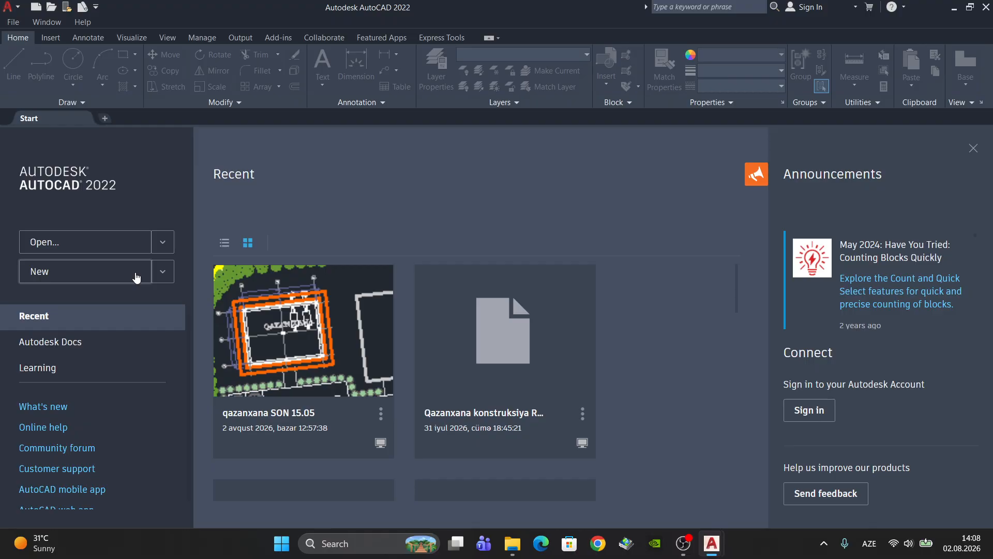
# Create a new blank drawing.
pyautogui.click(83, 282)
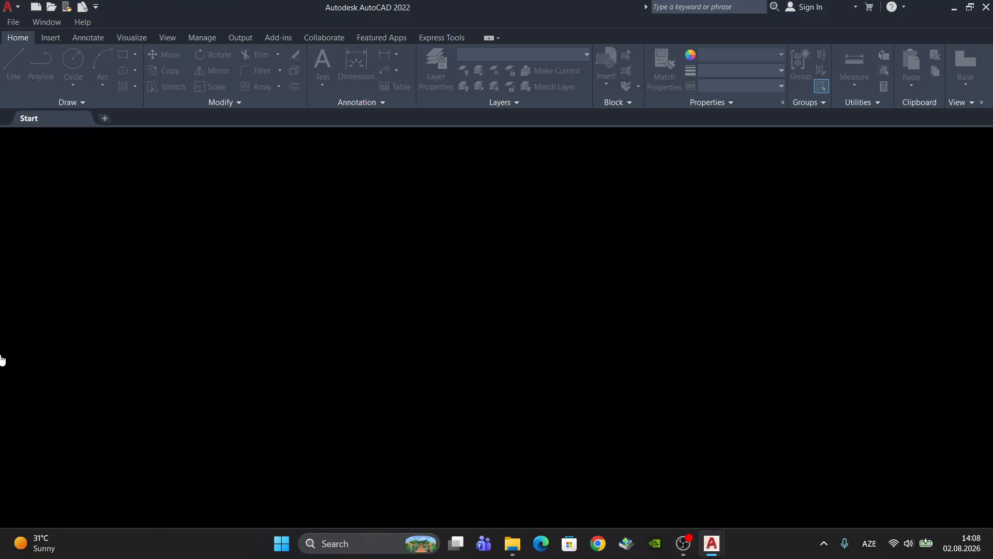
pyautogui.scroll(-6, 305, 272)
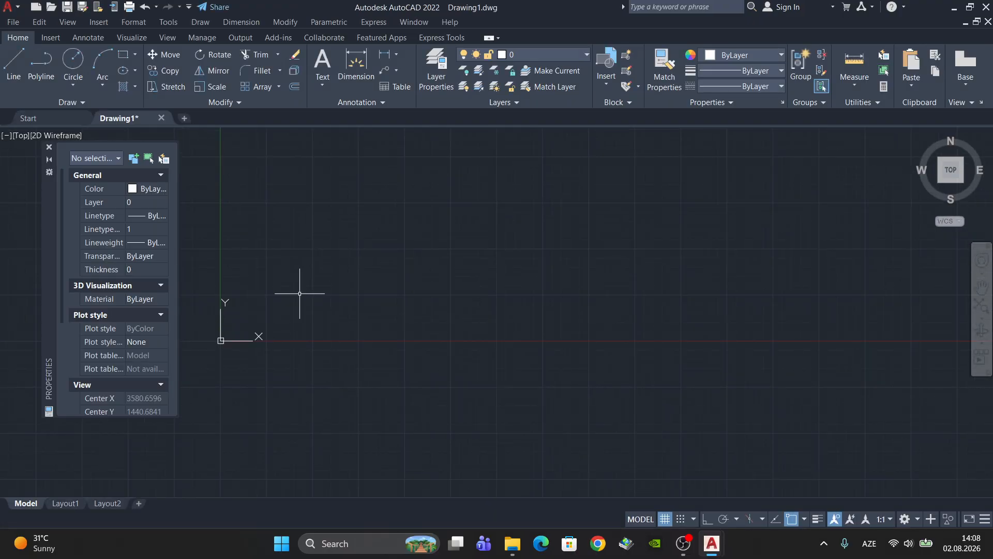
pyautogui.moveTo(526, 256)
pyautogui.mouseDown(button='middle')
pyautogui.moveTo(335, 355)
pyautogui.moveTo(379, 392)
pyautogui.moveTo(455, 337)
pyautogui.mouseUp(button='middle')
pyautogui.scroll(-8, 373, 339)
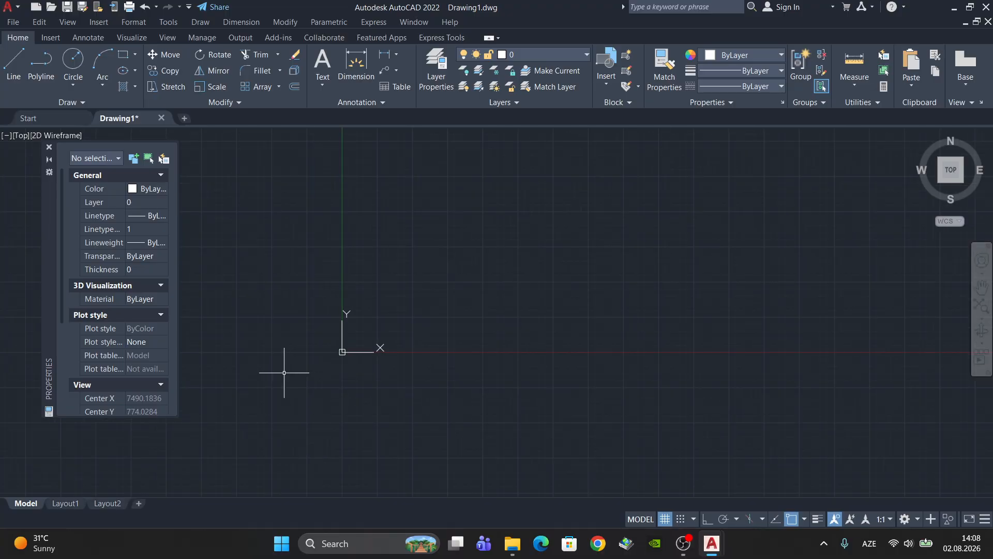
pyautogui.scroll(6, 379, 341)
pyautogui.moveTo(536, 256); pyautogui.dragTo(413, 304, button='middle')
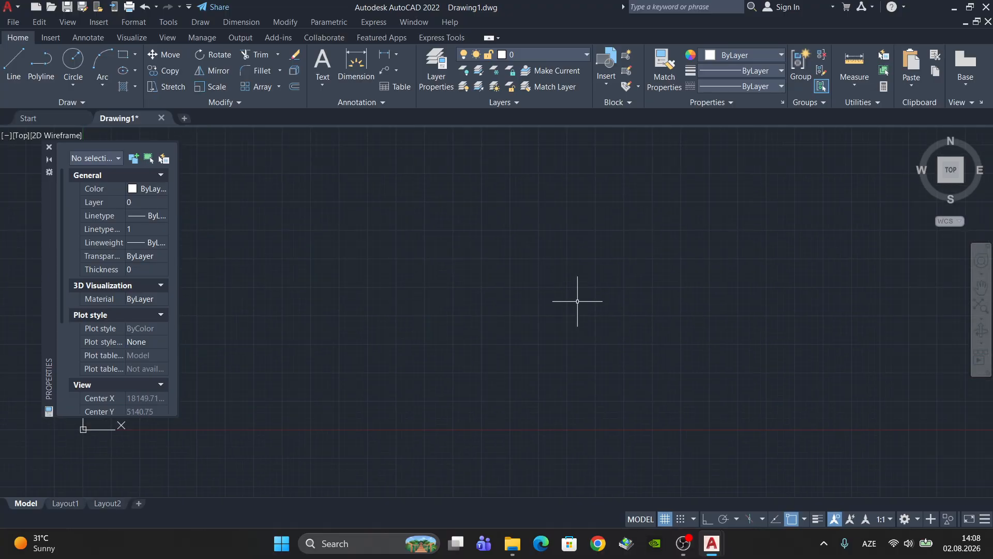
pyautogui.moveTo(397, 339); pyautogui.dragTo(596, 268, button='middle')
pyautogui.moveTo(462, 248); pyautogui.dragTo(464, 256, button='middle')
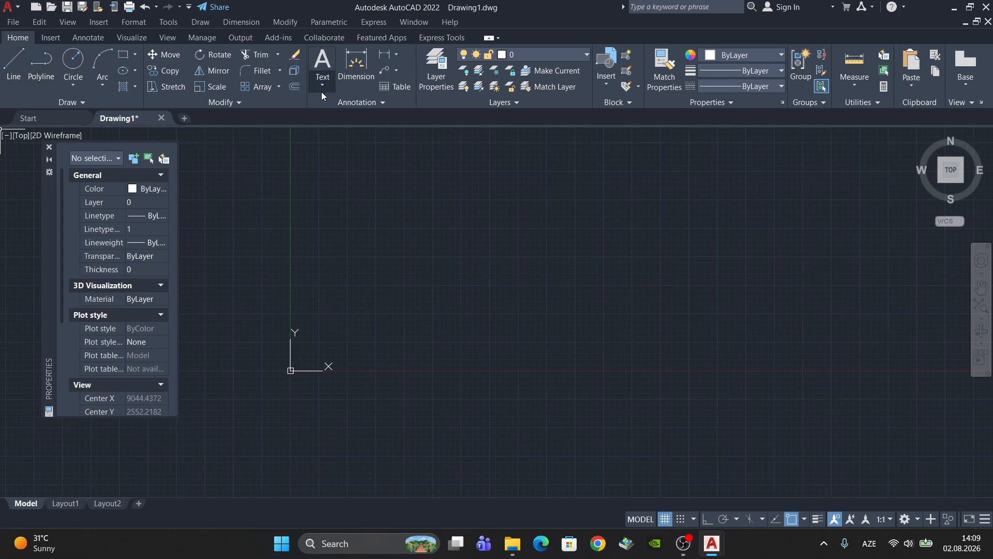
pyautogui.moveTo(421, 186); pyautogui.dragTo(387, 195, button='middle')
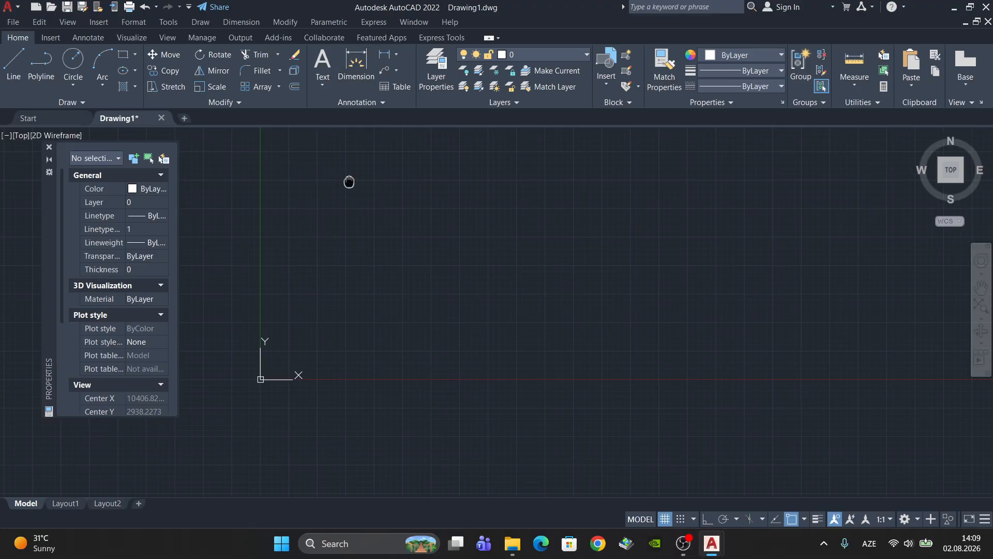
pyautogui.moveTo(348, 179); pyautogui.dragTo(377, 195, button='middle')
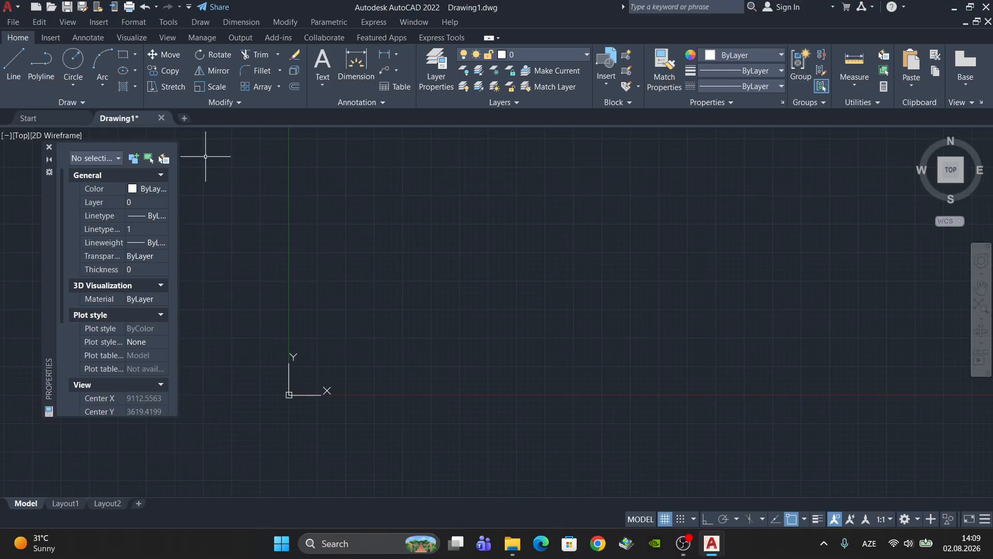
pyautogui.click(15, 77)
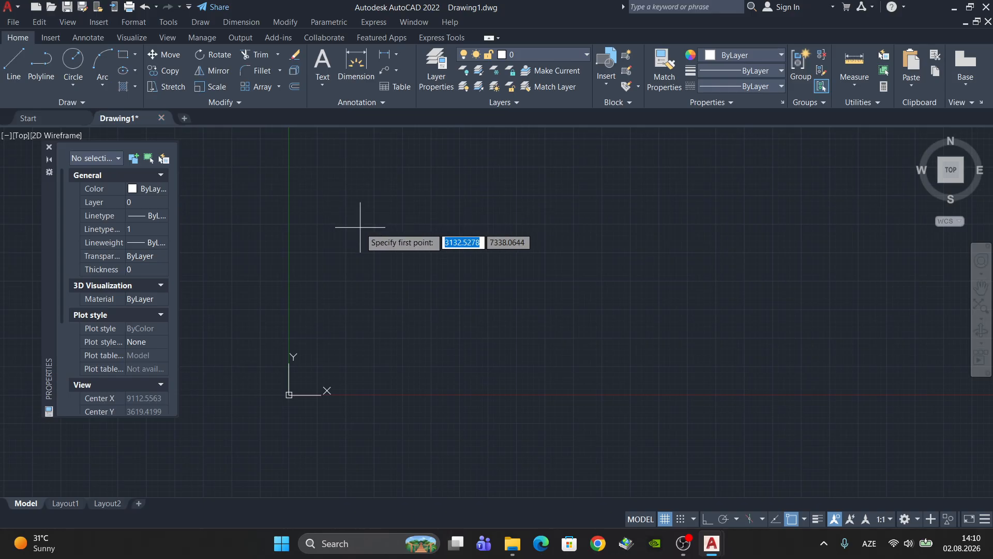
pyautogui.press('Escape')
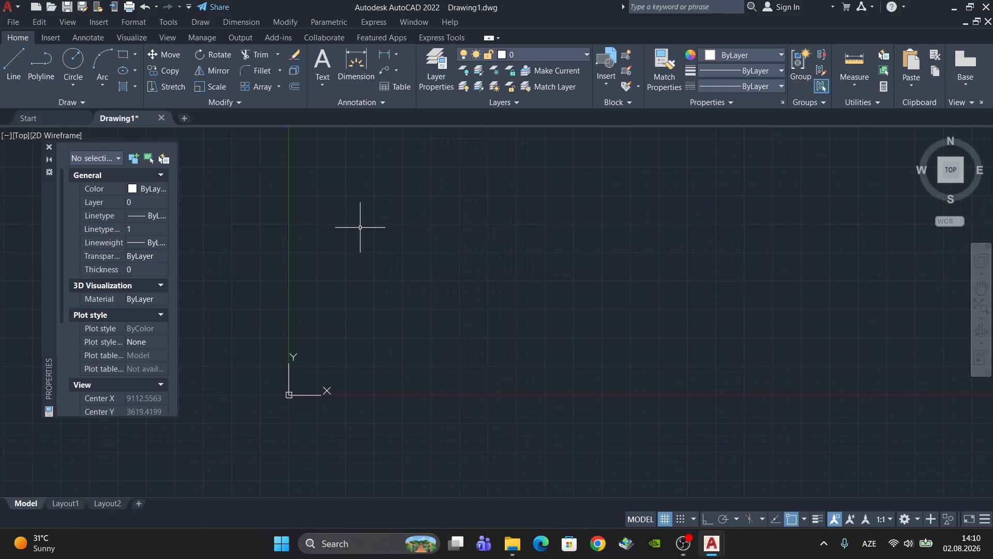
pyautogui.write('L')
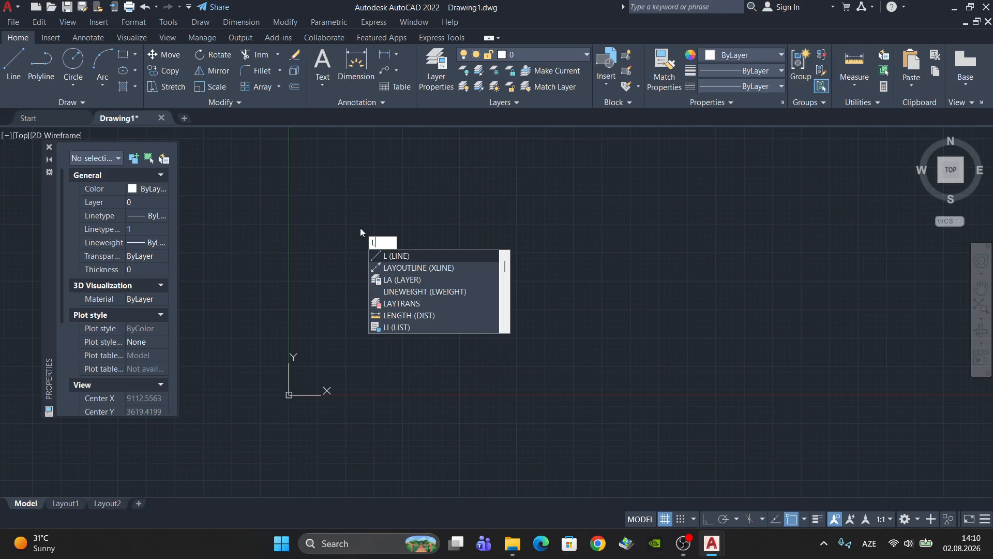
pyautogui.press('Return')
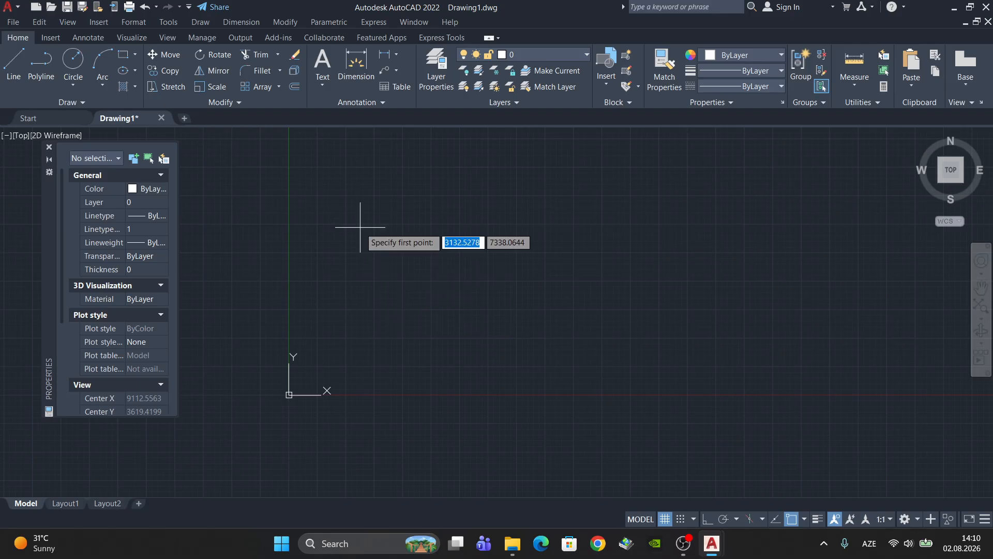
pyautogui.click(359, 226)
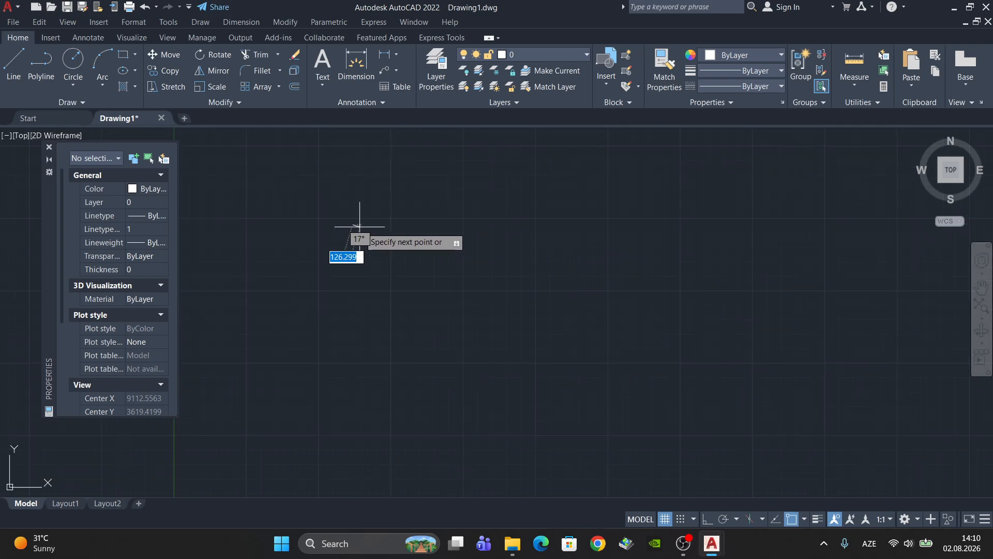
pyautogui.scroll(4, 360, 227)
# Draw a single, nearly horizontal line segment in the empty model space with the Line command.
pyautogui.press('Return')
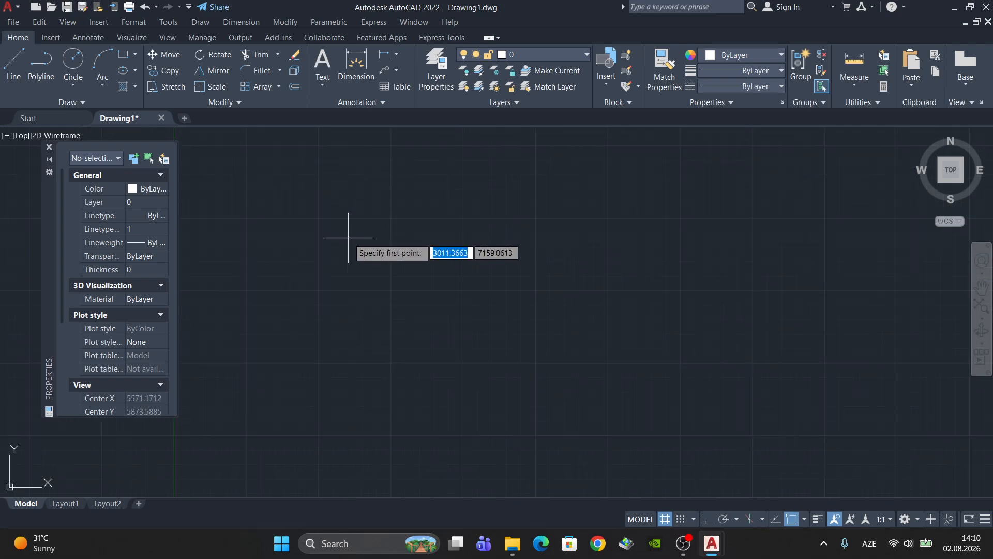
pyautogui.scroll(6, 347, 238)
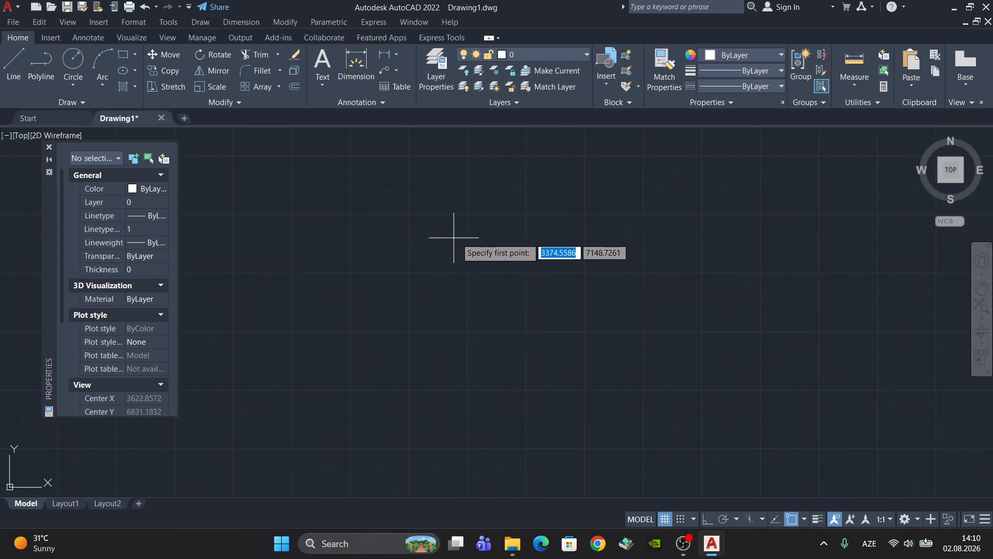
pyautogui.click(376, 258)
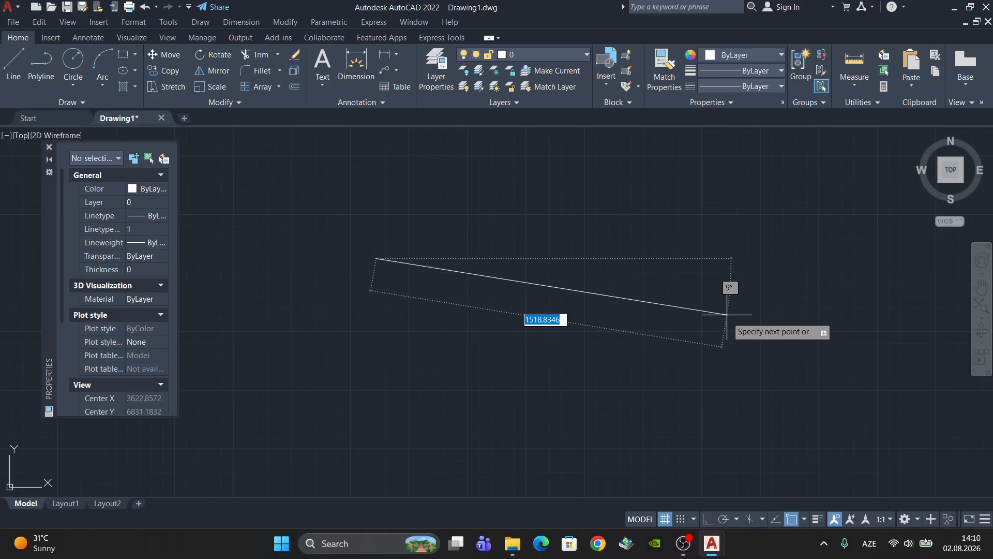
pyautogui.click(714, 257)
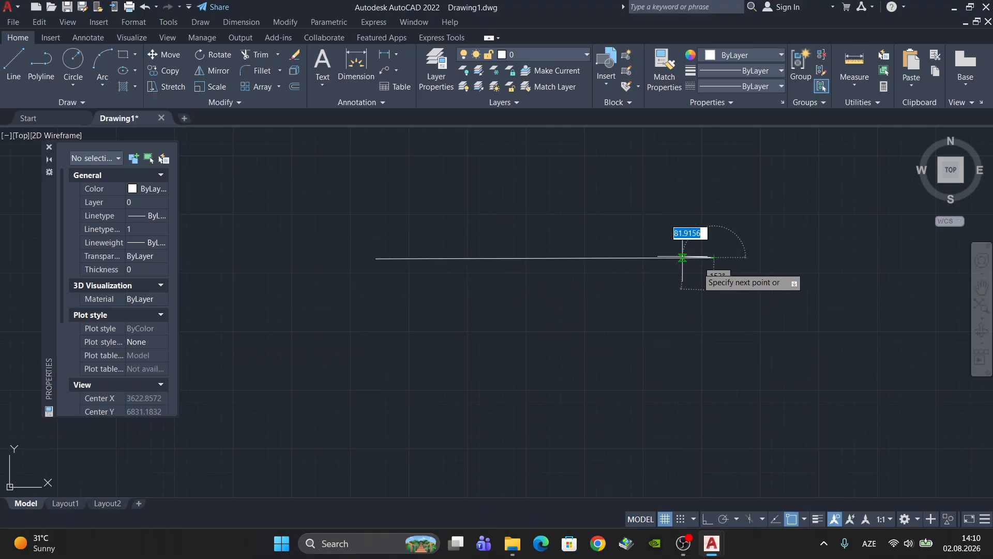
pyautogui.moveTo(737, 290); pyautogui.dragTo(548, 346, button='middle')
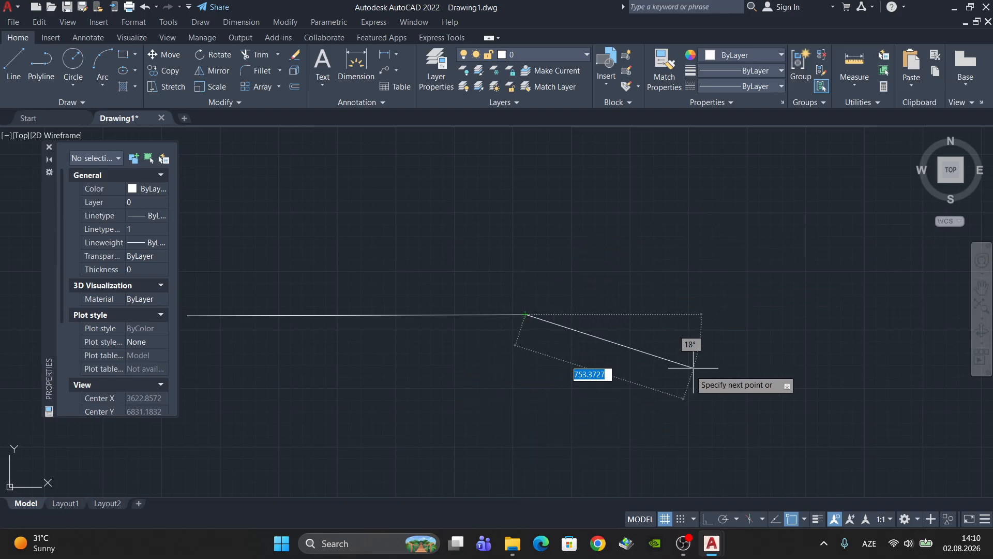
pyautogui.moveTo(613, 305); pyautogui.dragTo(709, 306, button='middle')
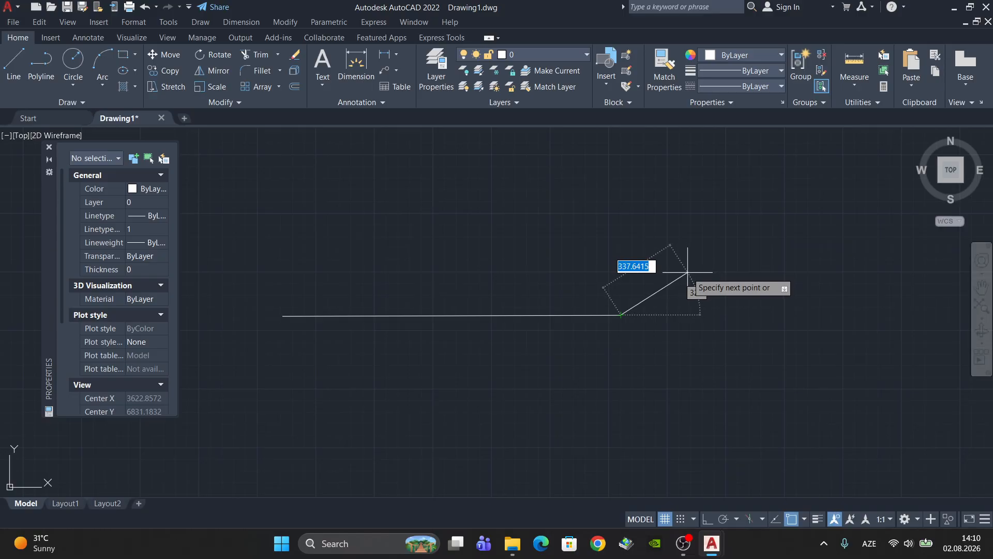
pyautogui.press('Escape')
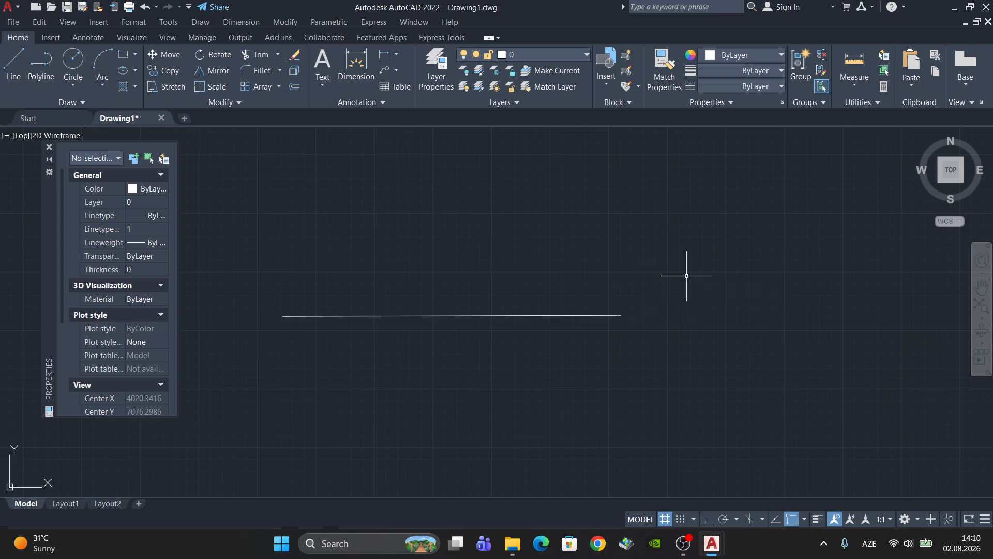
pyautogui.scroll(-2, 714, 282)
pyautogui.moveTo(580, 336); pyautogui.dragTo(591, 337, button='middle')
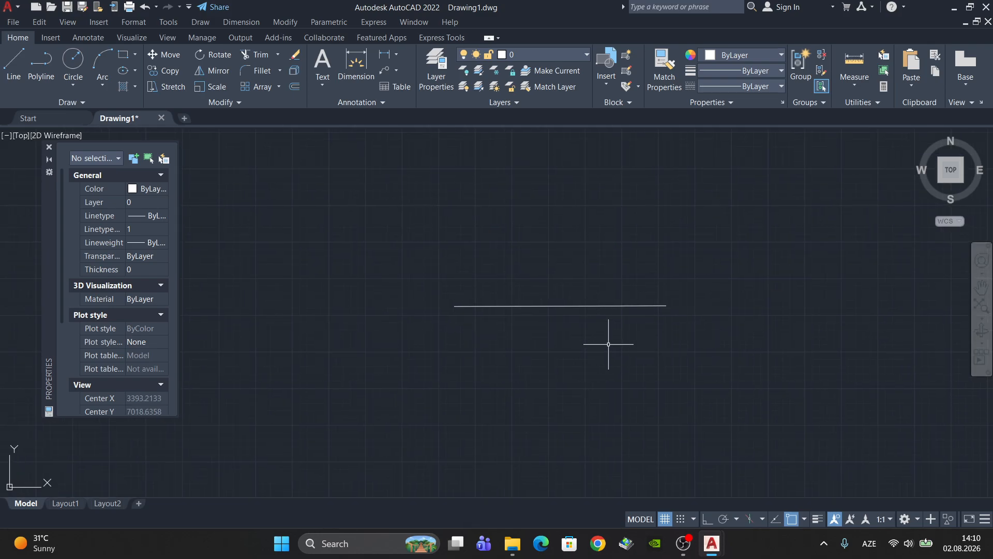
pyautogui.click(610, 337)
pyautogui.click(565, 284)
pyautogui.press('Escape')
pyautogui.moveTo(440, 301); pyautogui.dragTo(527, 279, button='middle')
pyautogui.moveTo(580, 334); pyautogui.dragTo(499, 320, button='middle')
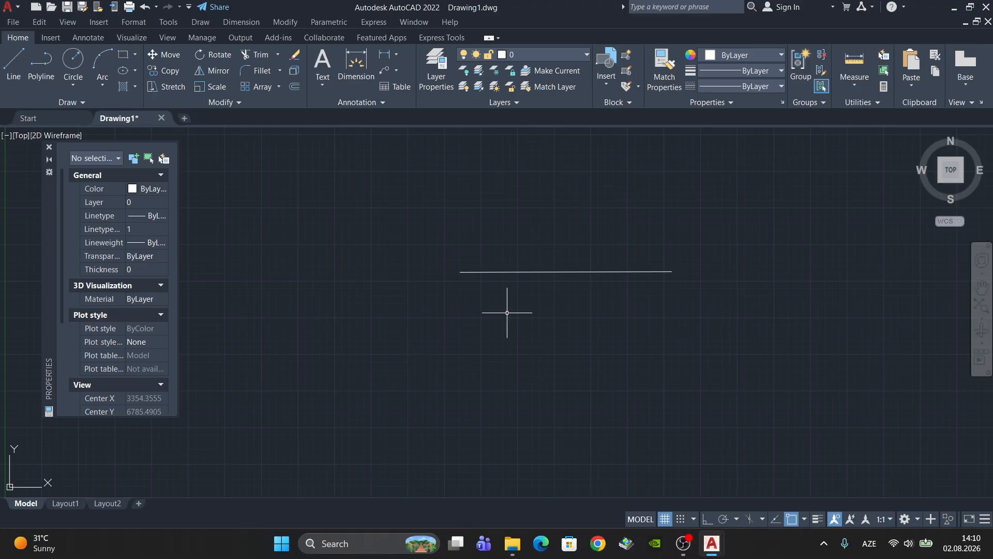
# Draw a second, slightly sloping line segment below the existing one with the Line command.
pyautogui.write('l')
pyautogui.press('Return')
pyautogui.press('Escape')
pyautogui.write('l')
pyautogui.press('Return')
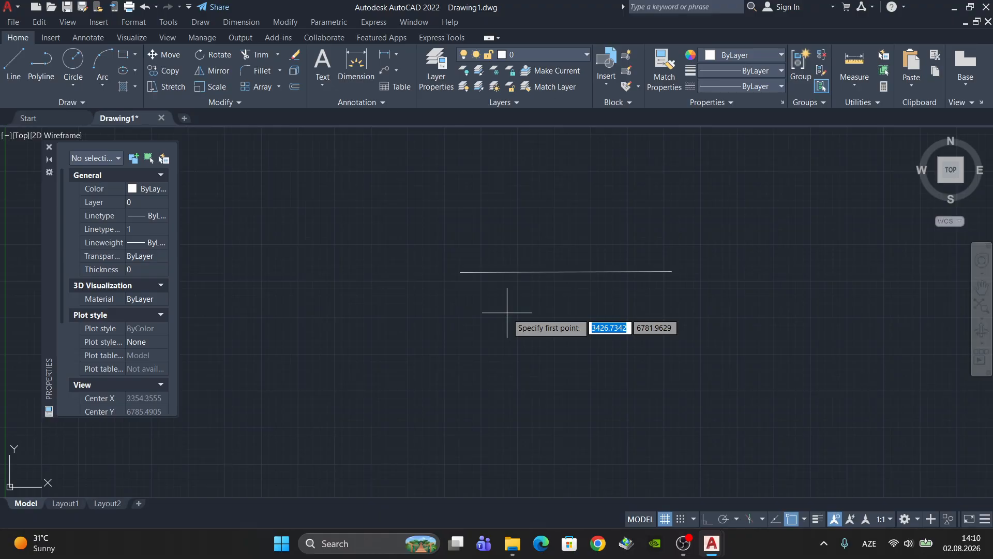
pyautogui.click(449, 324)
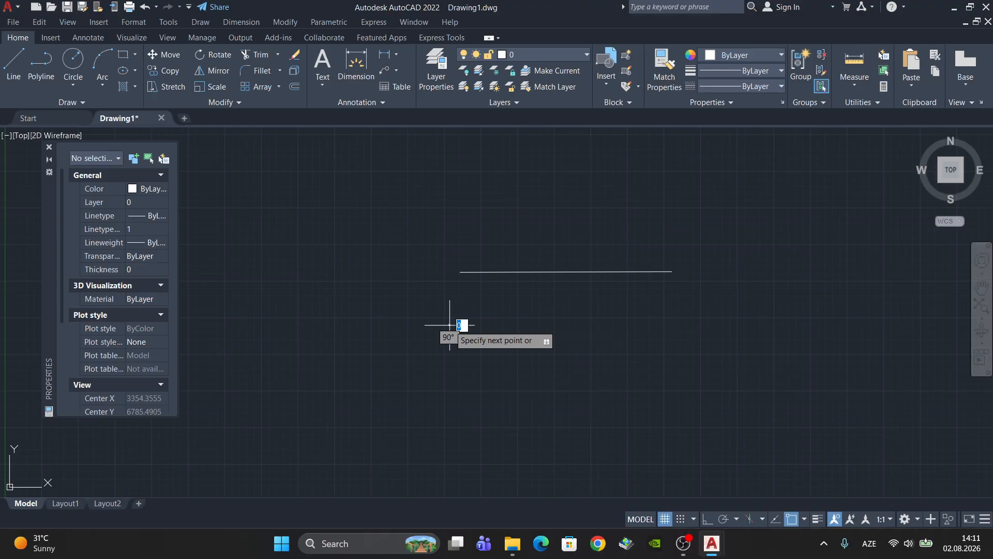
pyautogui.click(708, 329)
pyautogui.press('Escape')
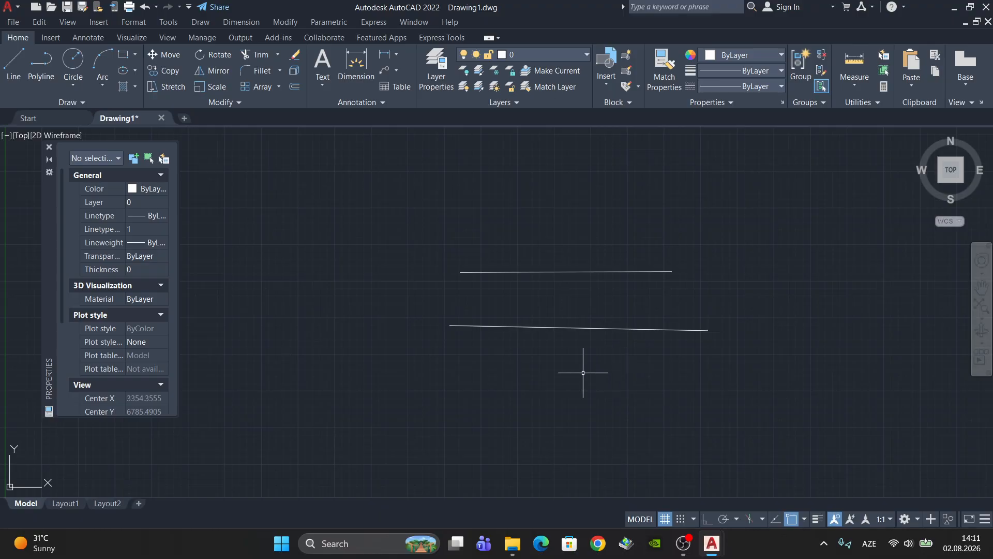
# Draw a chain of three connected line segments below the two lines, sloping down, then rising and ending steeply upward.
pyautogui.press('space')
pyautogui.click(431, 373)
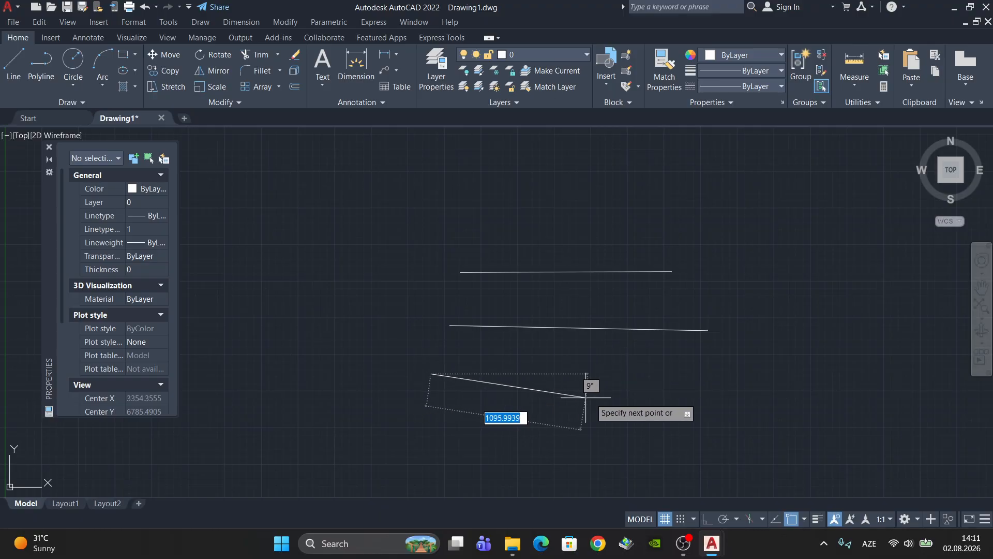
pyautogui.click(617, 428)
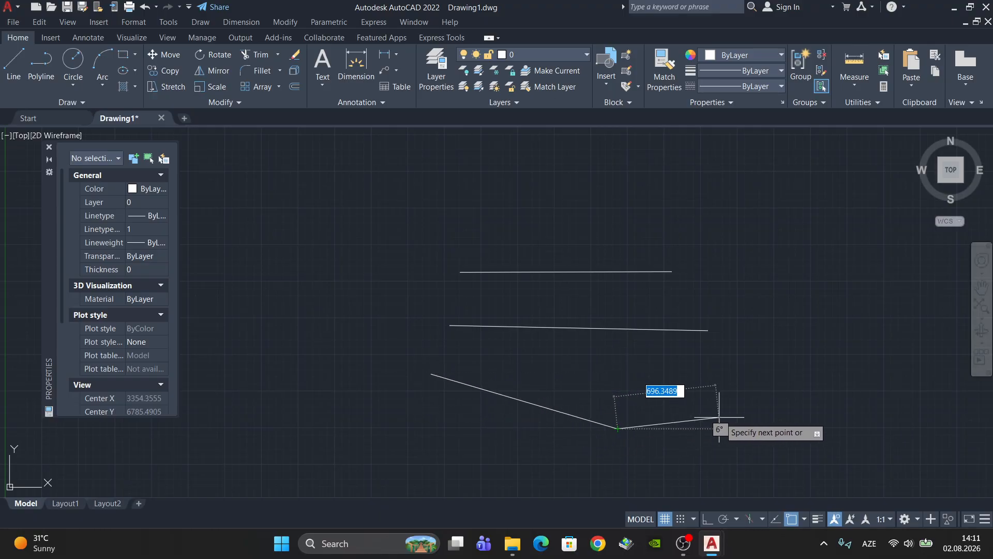
pyautogui.click(769, 336)
pyautogui.click(798, 207)
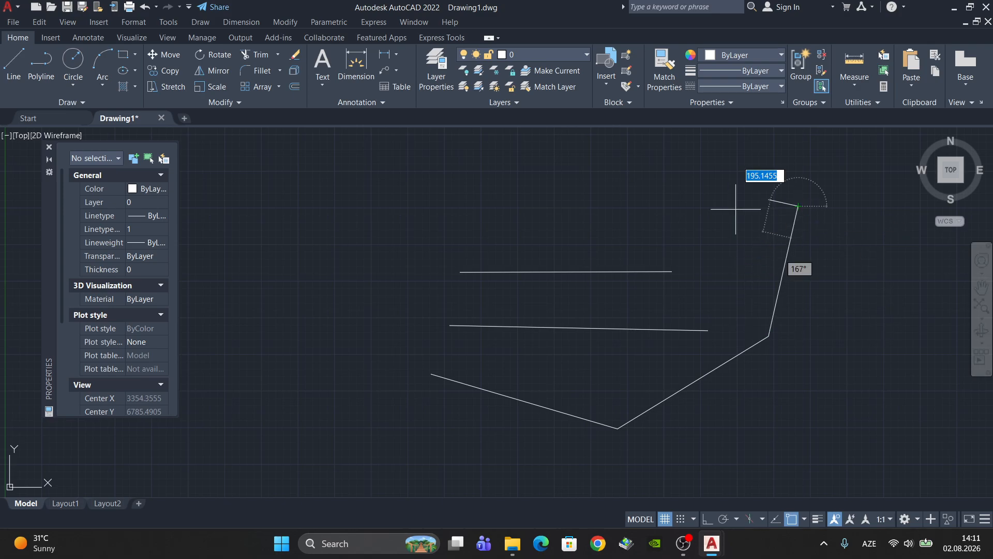
pyautogui.press('Escape')
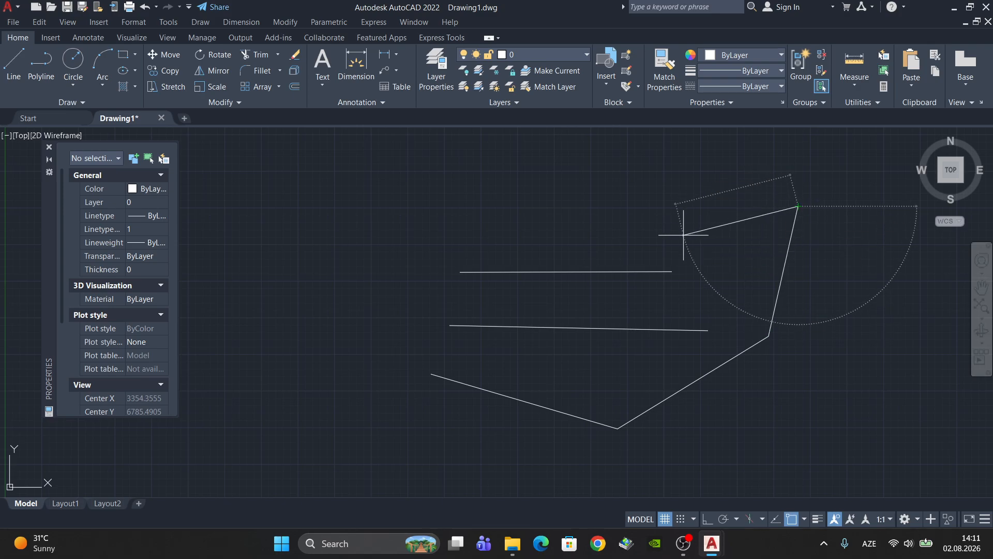
# Demonstrate crossing selection windows in the empty area below the line chain.
pyautogui.moveTo(689, 390)
pyautogui.mouseDown(button='middle')
pyautogui.moveTo(653, 335)
pyautogui.moveTo(676, 346)
pyautogui.moveTo(638, 346)
pyautogui.mouseUp(button='middle')
pyautogui.scroll(-4, 635, 347)
pyautogui.scroll(2, 652, 356)
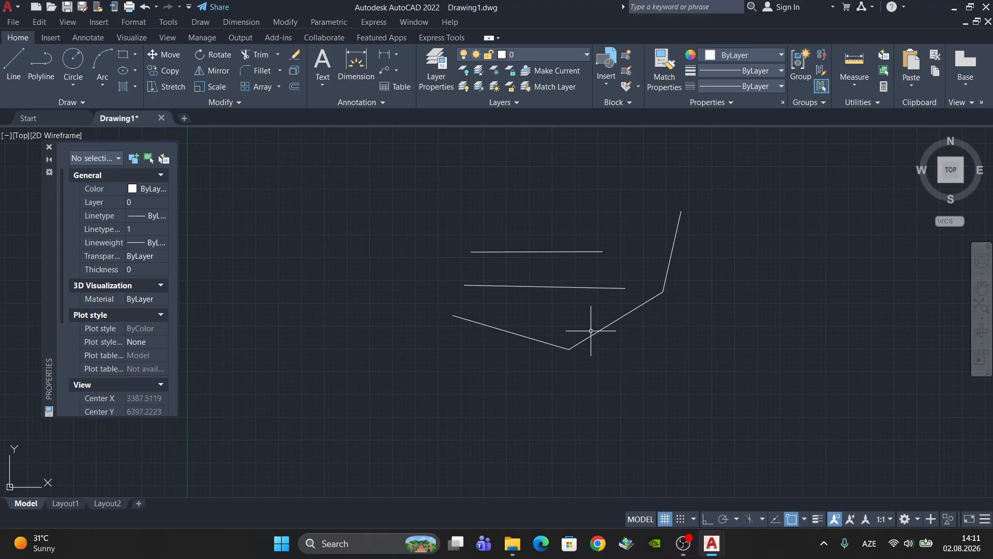
pyautogui.moveTo(494, 332); pyautogui.dragTo(499, 343, button='middle')
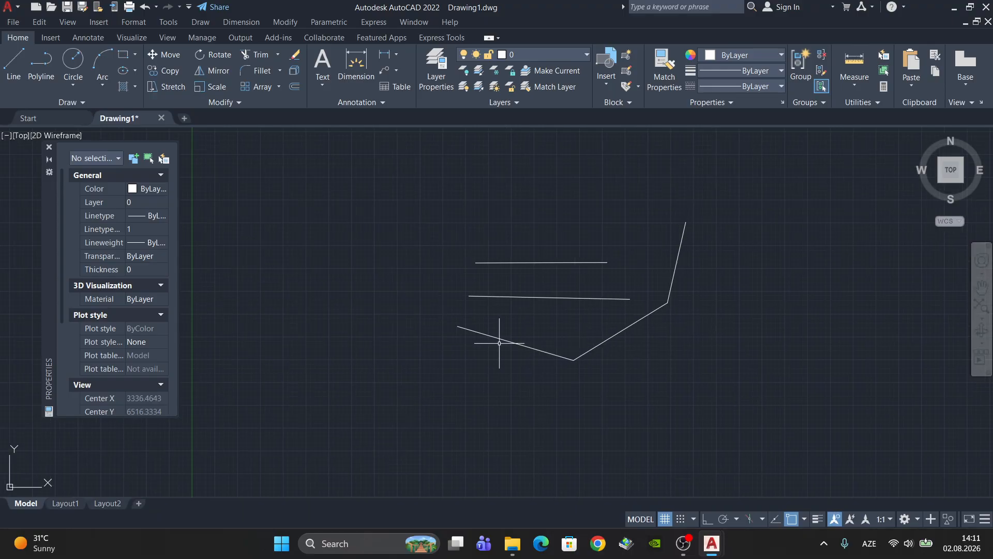
pyautogui.click(711, 433)
pyautogui.click(675, 371)
pyautogui.click(719, 423)
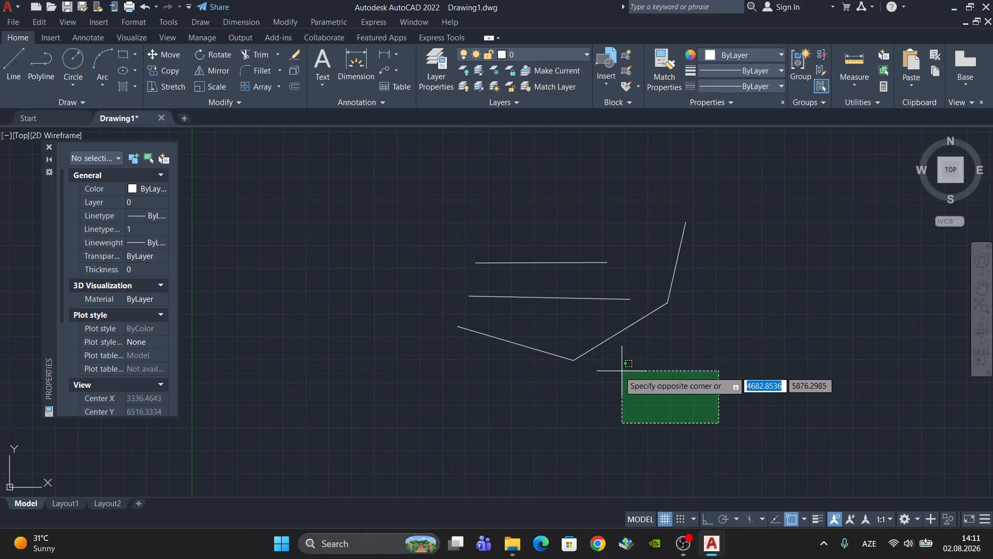
pyautogui.click(725, 405)
pyautogui.click(798, 437)
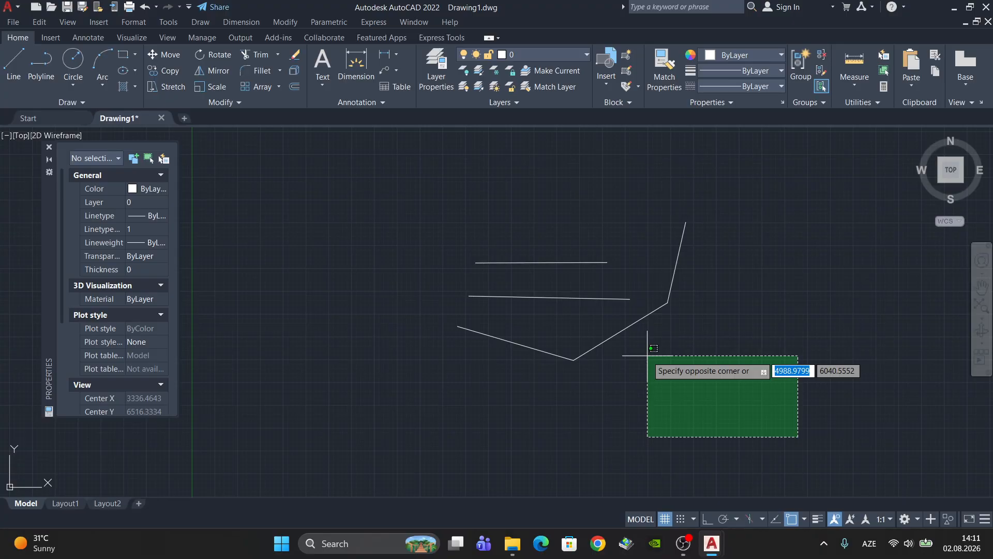
pyautogui.click(647, 355)
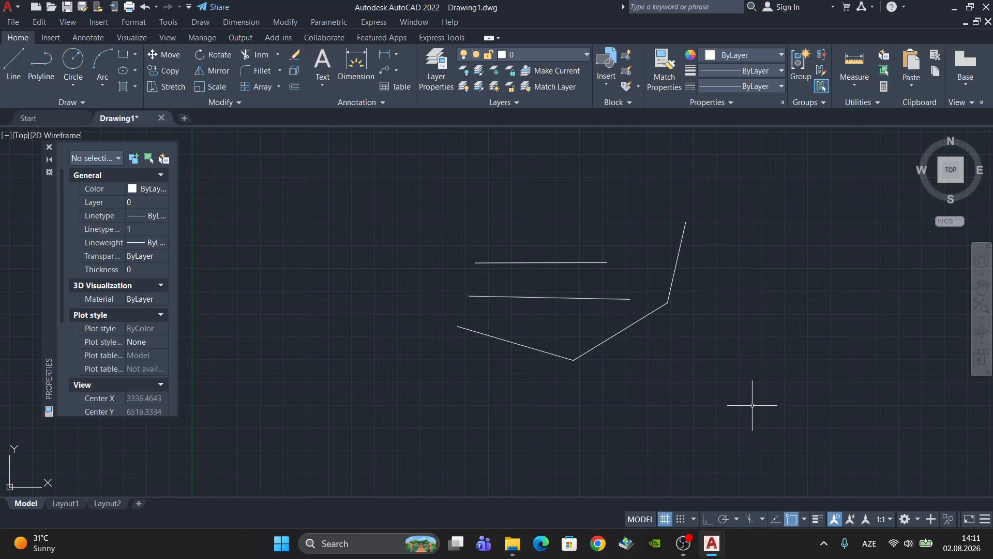
# Select the steep end segment of the chain by its upper end with a crossing window, and clear the selection.
pyautogui.click(785, 440)
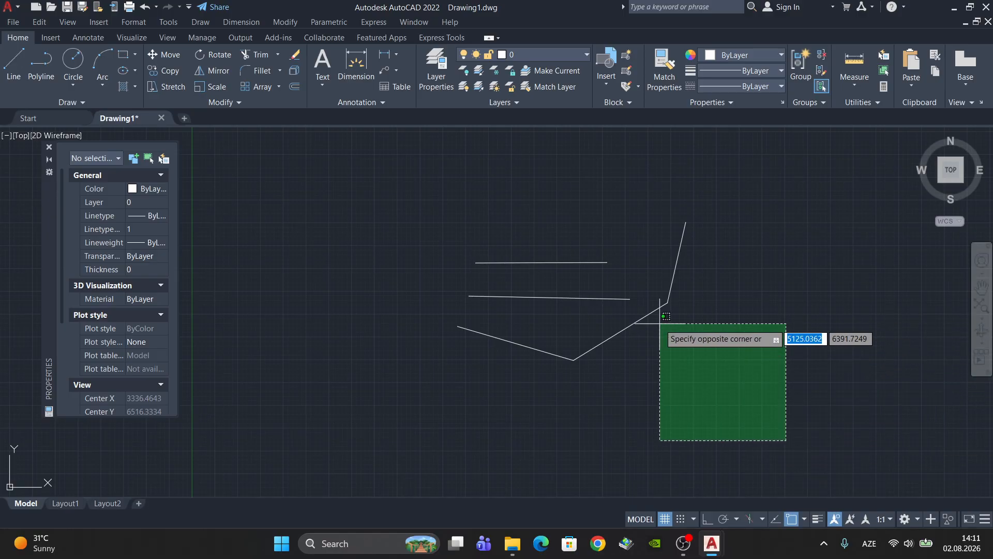
pyautogui.moveTo(714, 337); pyautogui.dragTo(629, 406, button='middle')
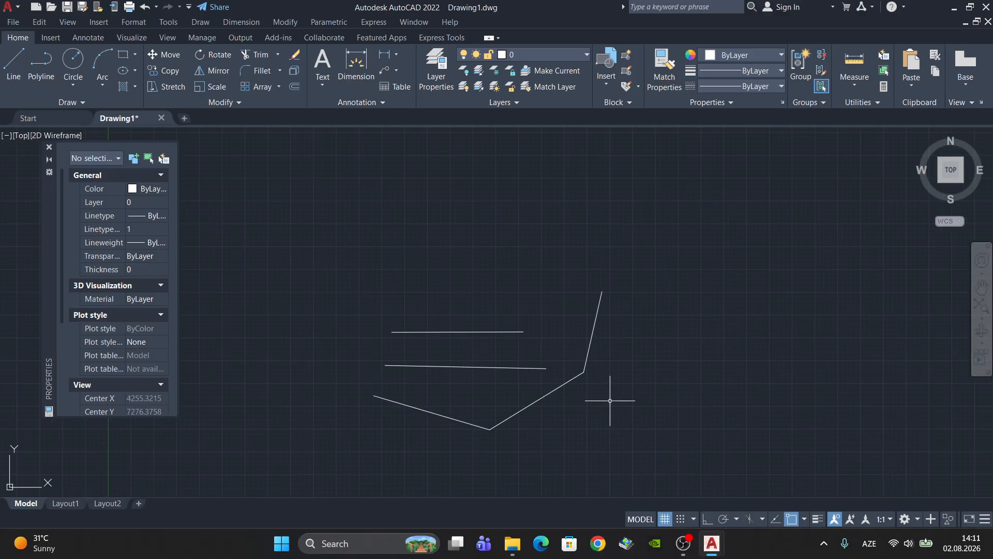
pyautogui.scroll(5, 589, 264)
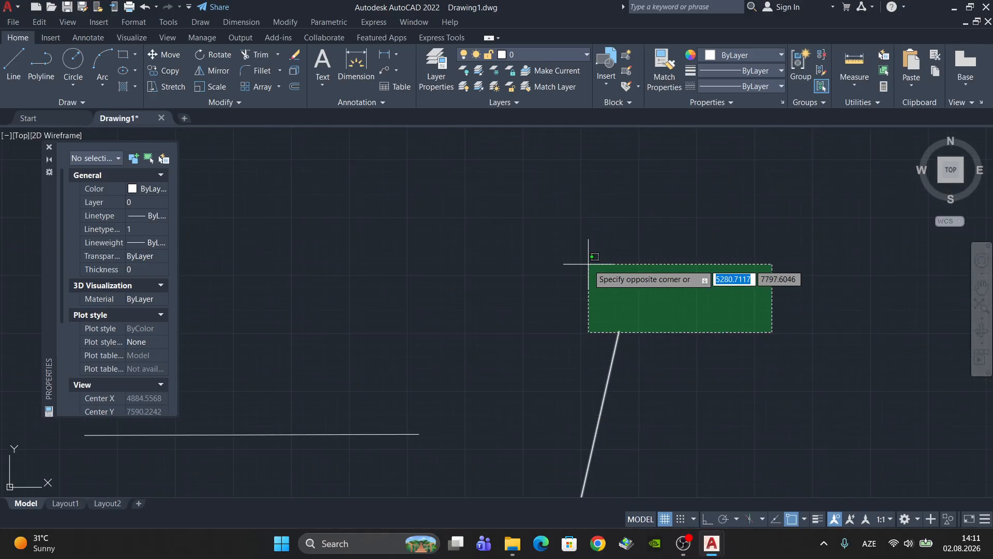
pyautogui.scroll(-2, 588, 264)
pyautogui.scroll(-4, 588, 263)
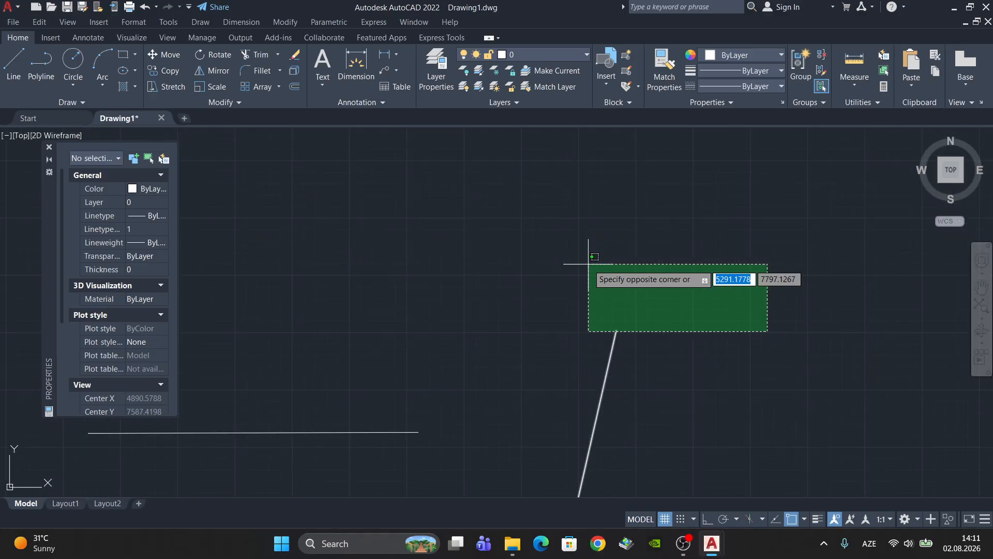
pyautogui.click(588, 263)
pyautogui.press('Escape')
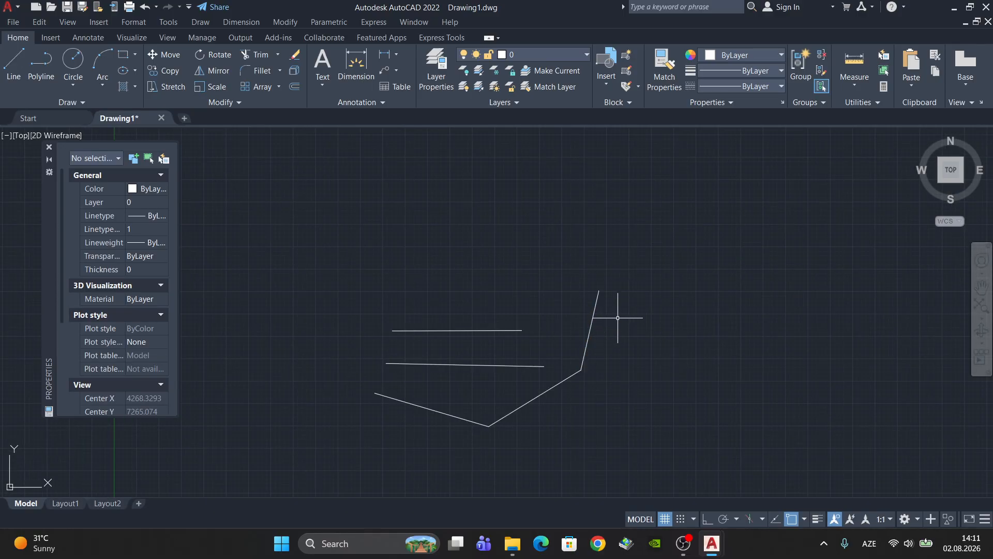
# Try left-to-right selection windows around and partly over the steep segment.
pyautogui.click(579, 279)
pyautogui.click(672, 362)
pyautogui.click(529, 291)
pyautogui.click(649, 344)
pyautogui.scroll(4, 573, 370)
pyautogui.scroll(-4, 611, 355)
pyautogui.moveTo(599, 328); pyautogui.dragTo(584, 354, button='middle')
# Select the steep segment by enclosing it completely in a left-to-right selection window, and clear the selection.
pyautogui.click(557, 278)
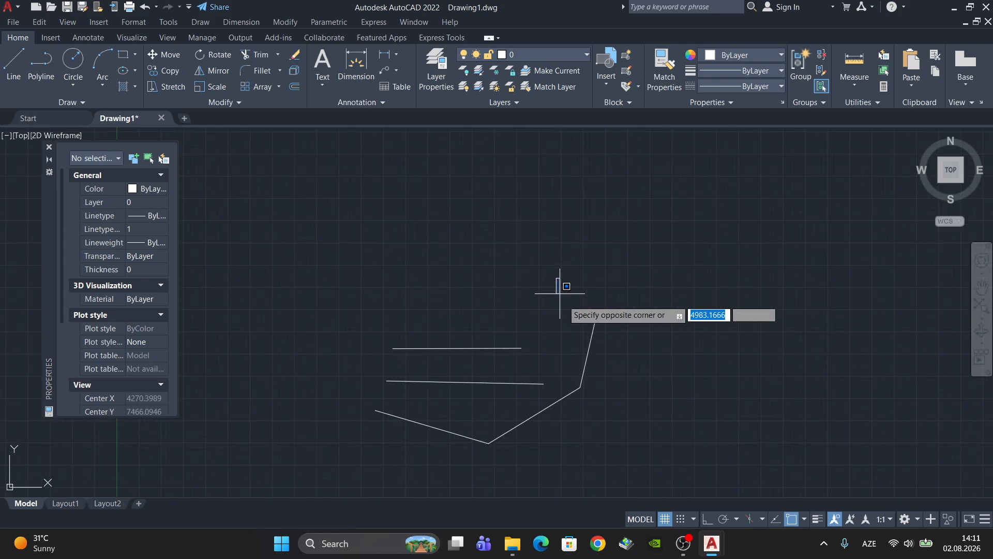
pyautogui.scroll(2, 623, 396)
pyautogui.scroll(3, 616, 403)
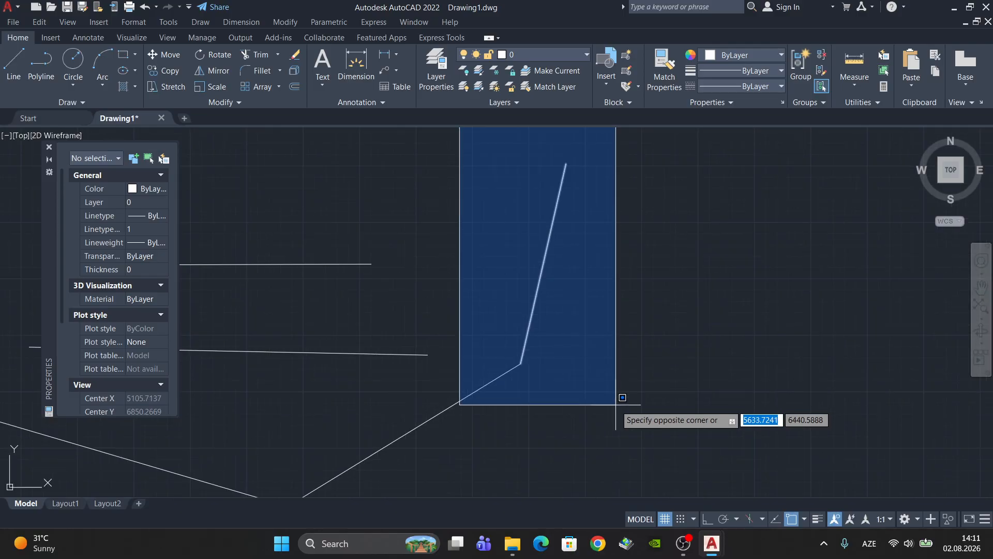
pyautogui.scroll(-3, 615, 404)
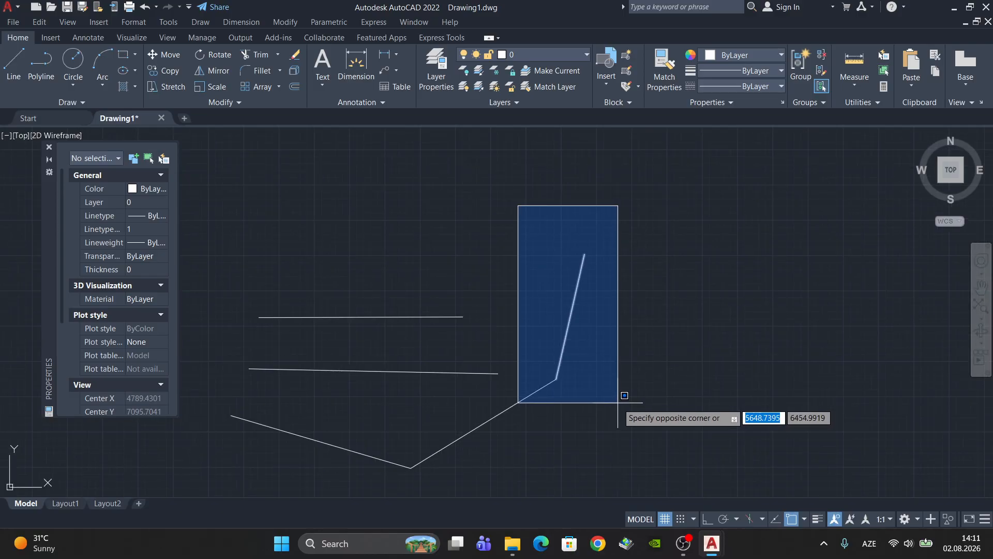
pyautogui.click(616, 404)
pyautogui.press('Escape')
# Select the steep segment twice with right-to-left crossing windows that only touch it, clearing the selection each time.
pyautogui.click(640, 369)
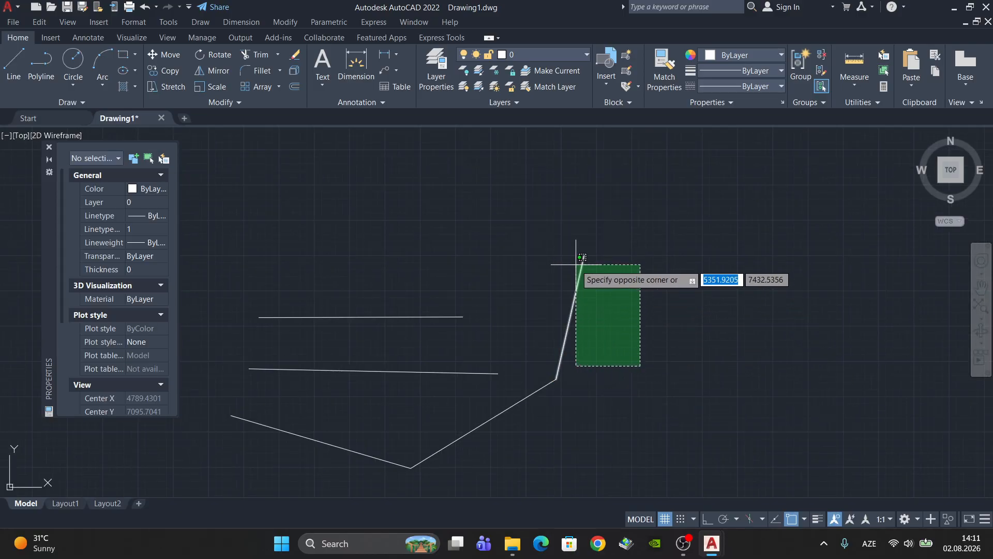
pyautogui.click(573, 263)
pyautogui.press('Escape')
pyautogui.click(705, 346)
pyautogui.click(592, 216)
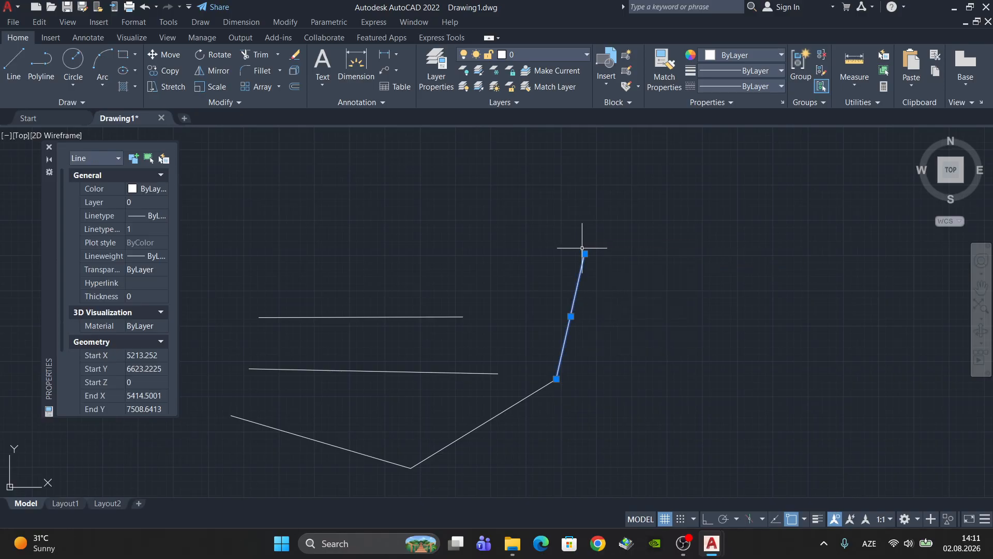
pyautogui.press('Escape')
# Compare both selection directions on the steep segment with two enclosing windows and one crossing window, clearing each selection.
pyautogui.click(536, 238)
pyautogui.click(658, 382)
pyautogui.press('Escape')
pyautogui.click(532, 233)
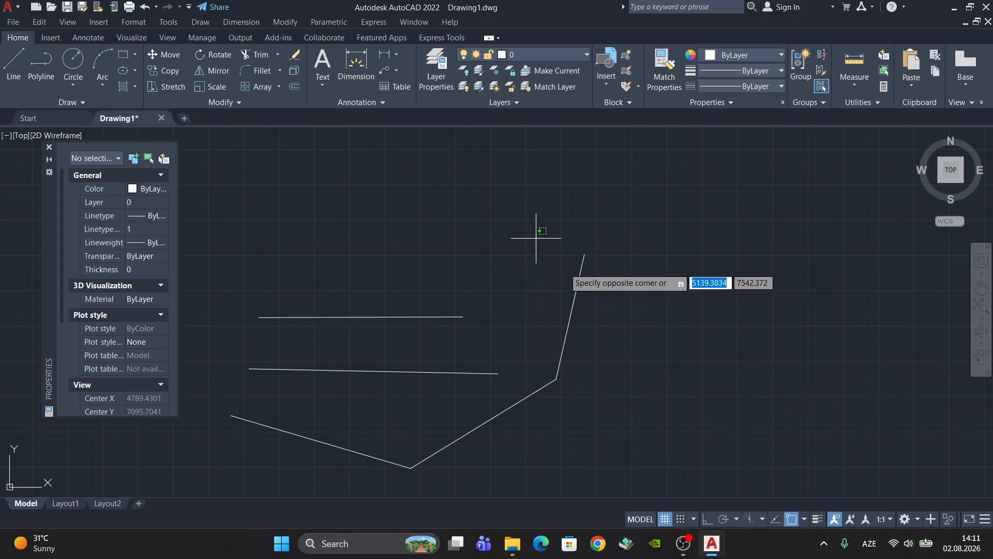
pyautogui.click(661, 394)
pyautogui.press('Escape')
pyautogui.click(697, 338)
pyautogui.click(572, 222)
pyautogui.press('Escape')
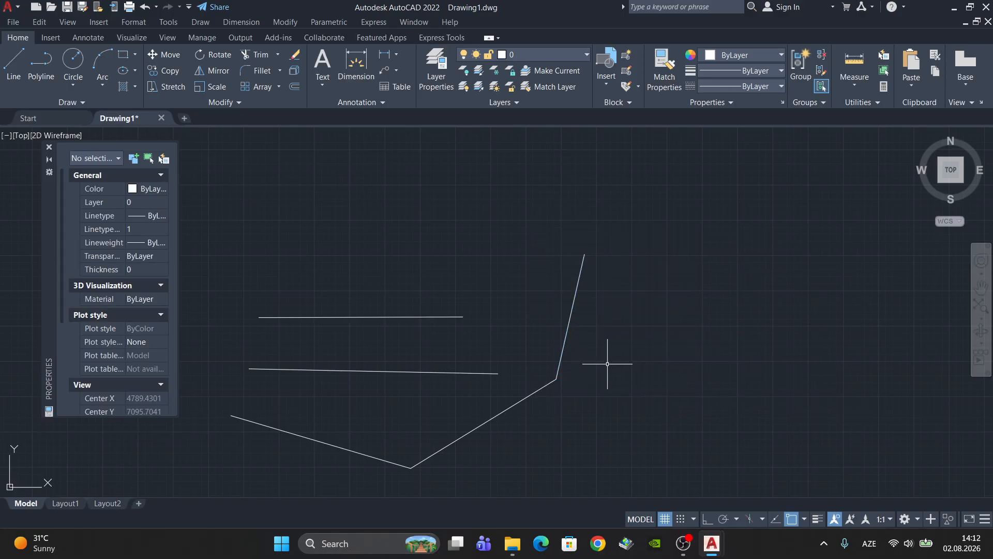
# Select the steep segment by picking it directly, and clear the selection.
pyautogui.scroll(-6, 665, 393)
pyautogui.scroll(2, 667, 391)
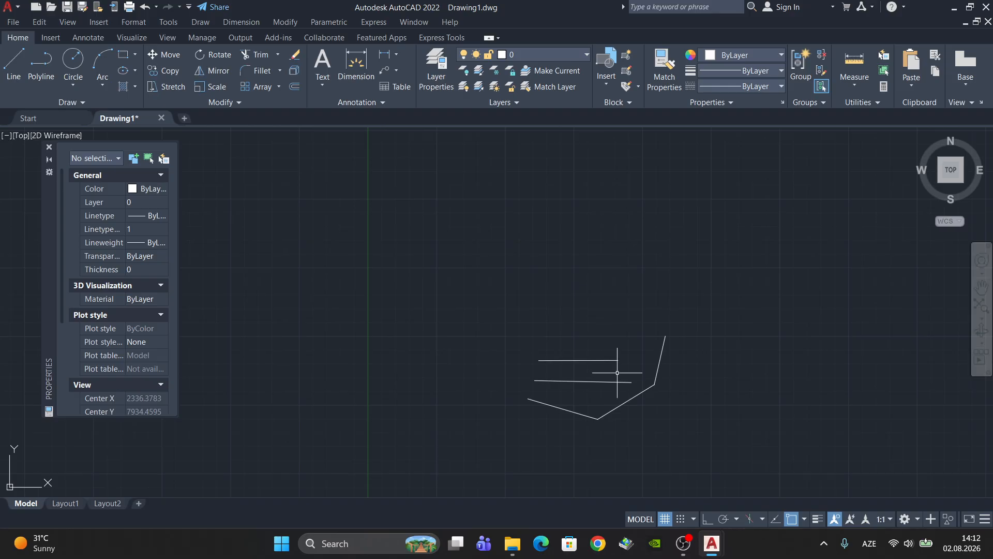
pyautogui.moveTo(608, 411); pyautogui.dragTo(475, 337, button='middle')
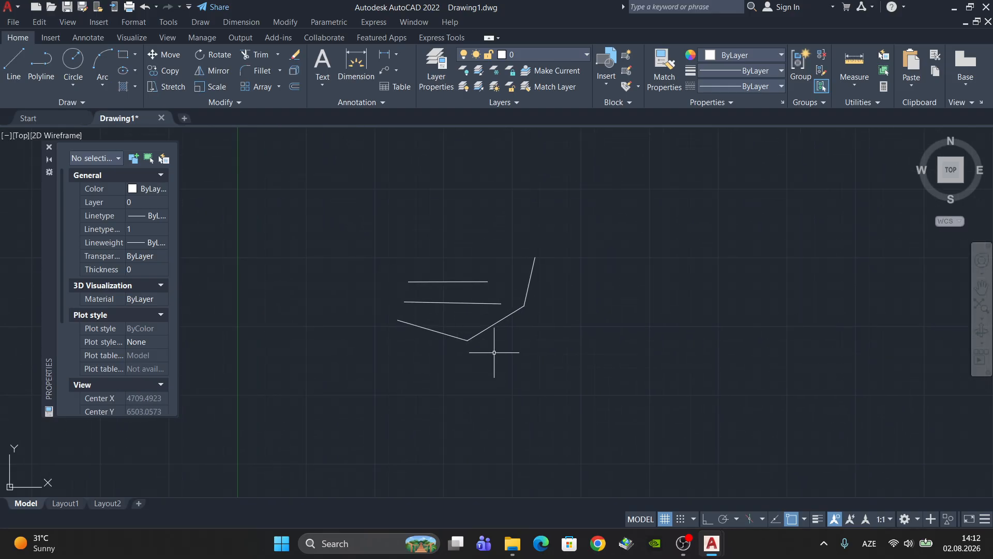
pyautogui.scroll(2, 508, 335)
pyautogui.click(525, 347)
pyautogui.click(493, 309)
pyautogui.click(547, 228)
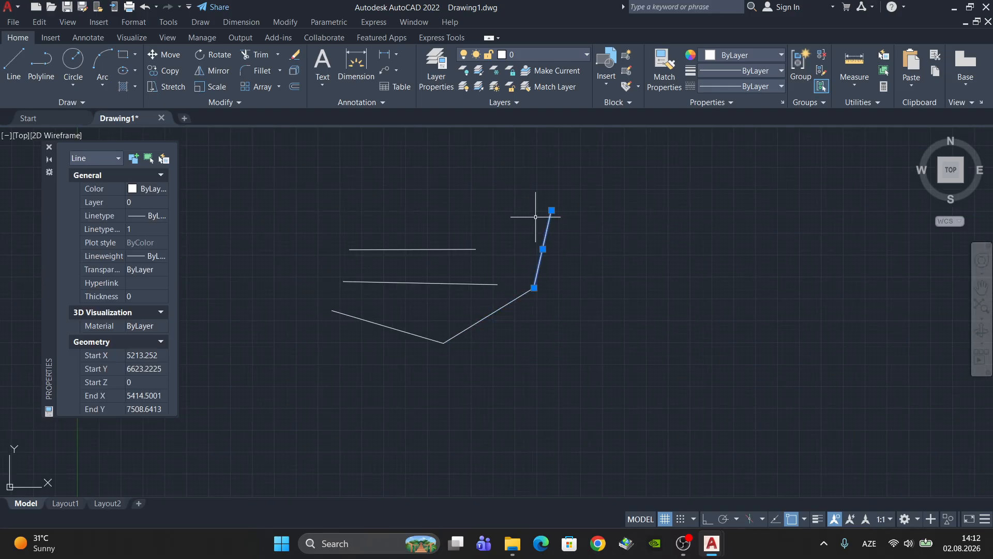
pyautogui.press('Escape')
# Pick the chain's first and middle segments one at a time to show they are separate objects, clearing each selection.
pyautogui.click(417, 334)
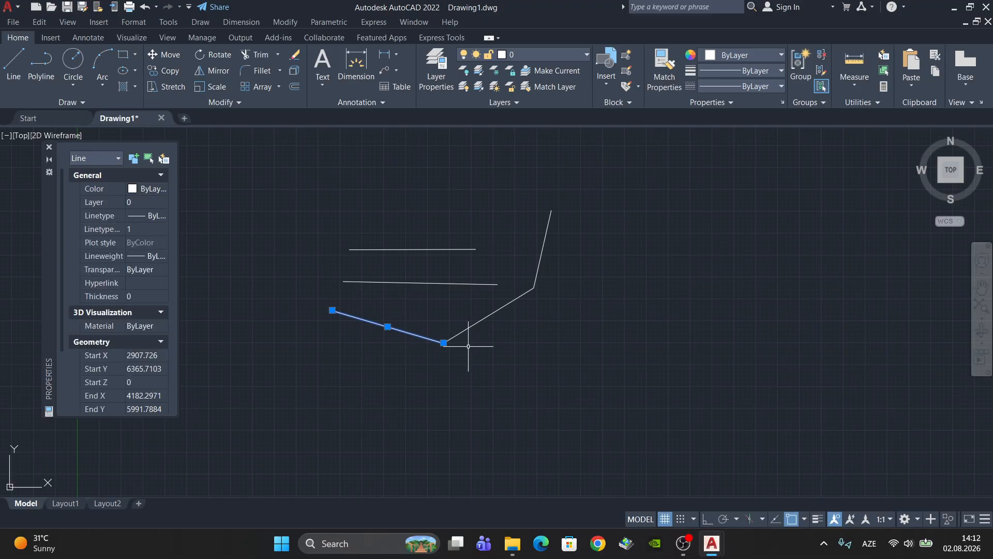
pyautogui.press('Escape')
pyautogui.click(477, 322)
pyautogui.press('Escape')
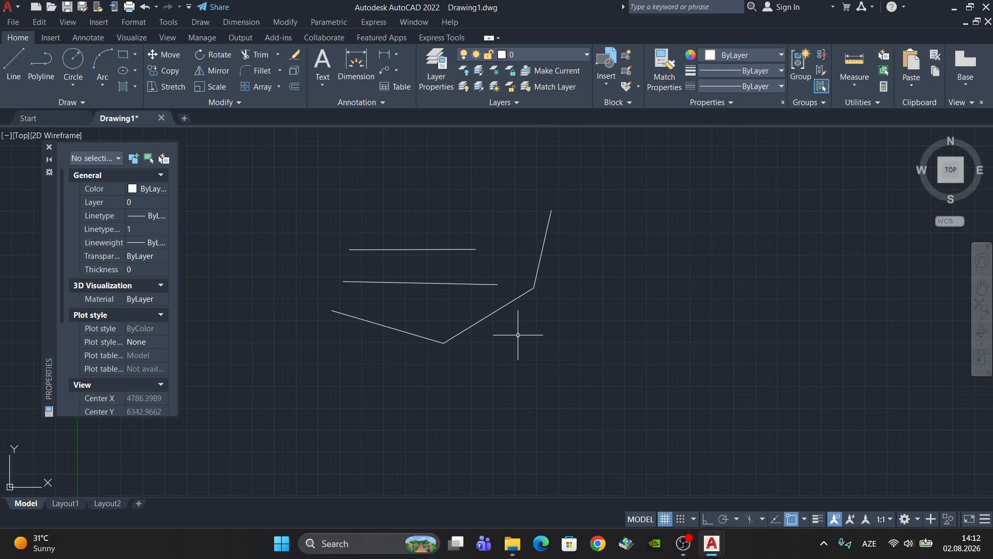
pyautogui.click(489, 315)
pyautogui.scroll(4, 431, 343)
pyautogui.press('Escape')
# Select the chain's first and middle segments together, and clear the selection.
pyautogui.click(405, 277)
pyautogui.click(388, 322)
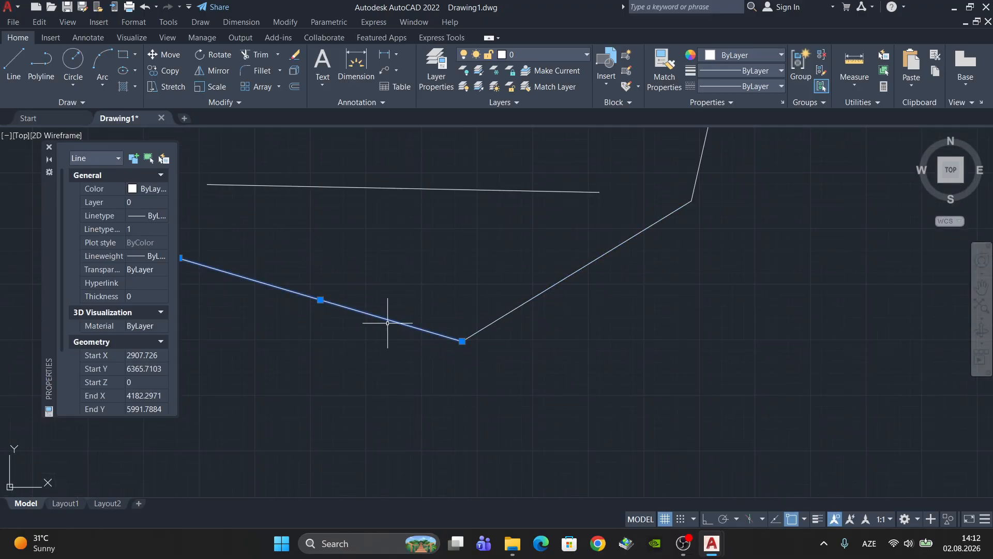
pyautogui.click(502, 313)
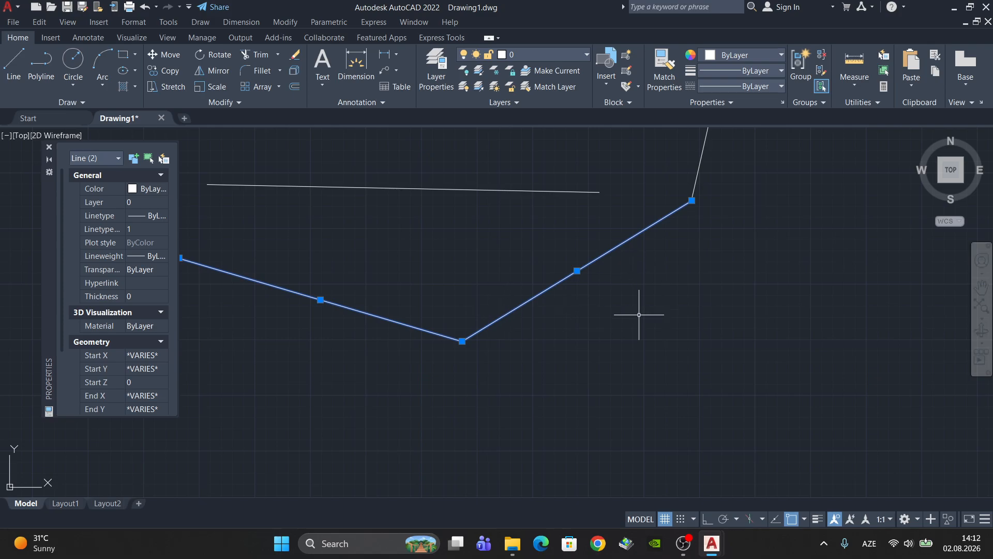
pyautogui.press('Escape')
# Select the two segments that meet at the chain's lowest vertex and inspect their shared endpoint.
pyautogui.scroll(2, 465, 341)
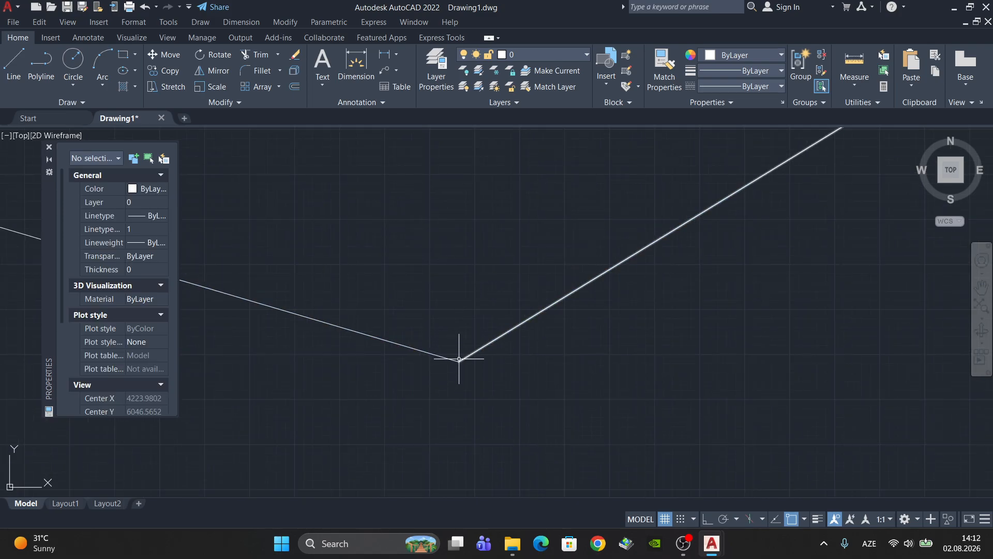
pyautogui.click(451, 355)
pyautogui.click(443, 356)
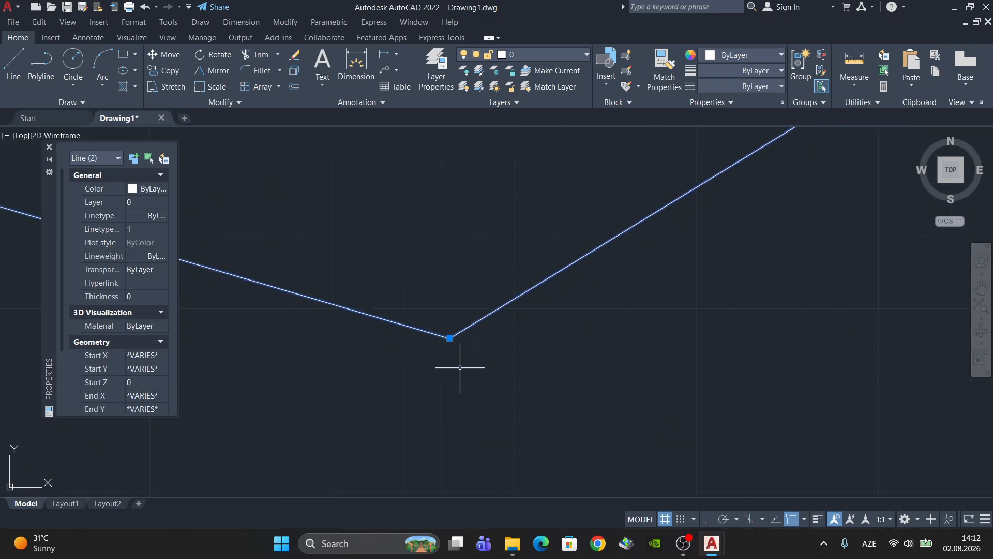
pyautogui.scroll(-4, 476, 376)
pyautogui.scroll(5, 522, 319)
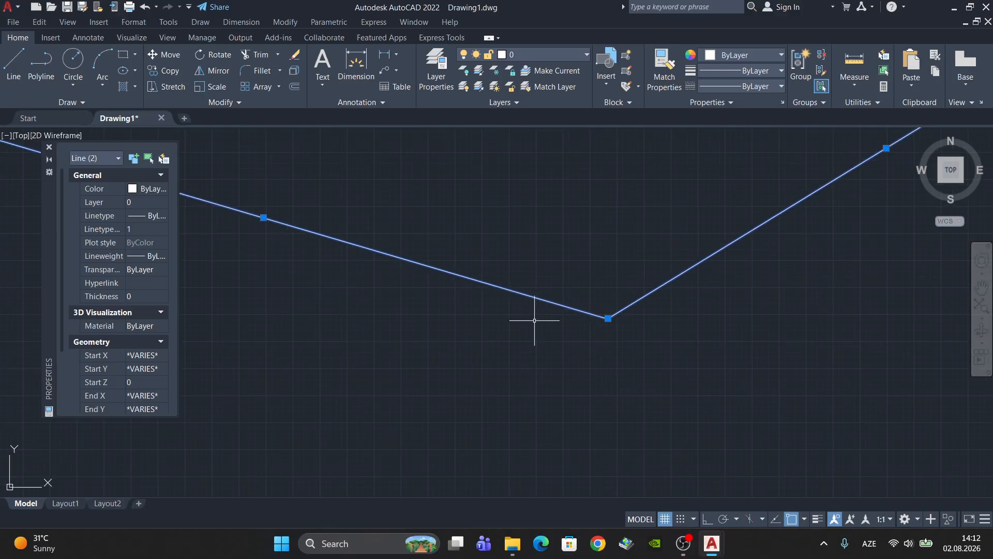
pyautogui.moveTo(632, 319); pyautogui.dragTo(481, 393, button='middle')
pyautogui.scroll(-5, 480, 393)
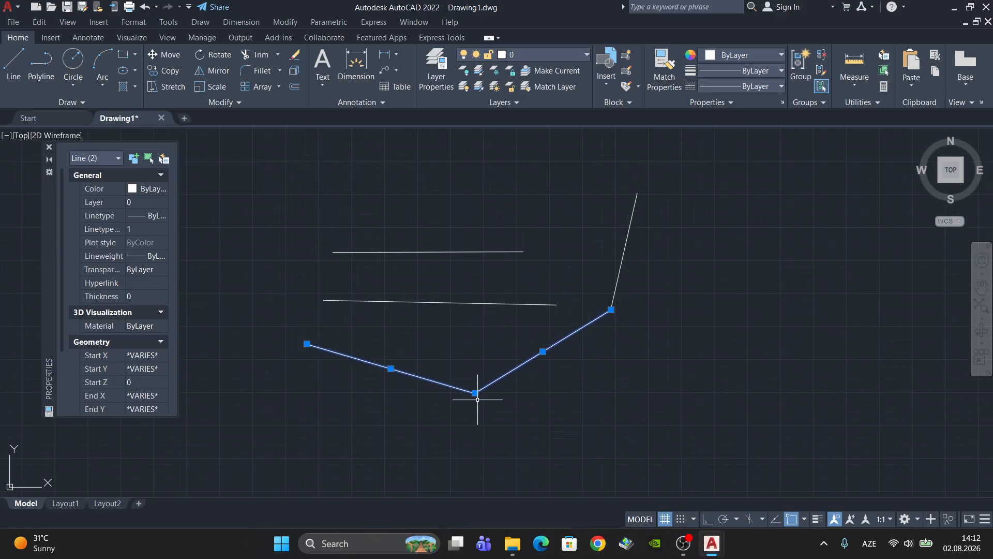
# Clear the selection of the two segments that meet at the chain's lowest vertex.
pyautogui.press('Escape')
pyautogui.moveTo(515, 393); pyautogui.dragTo(544, 385, button='middle')
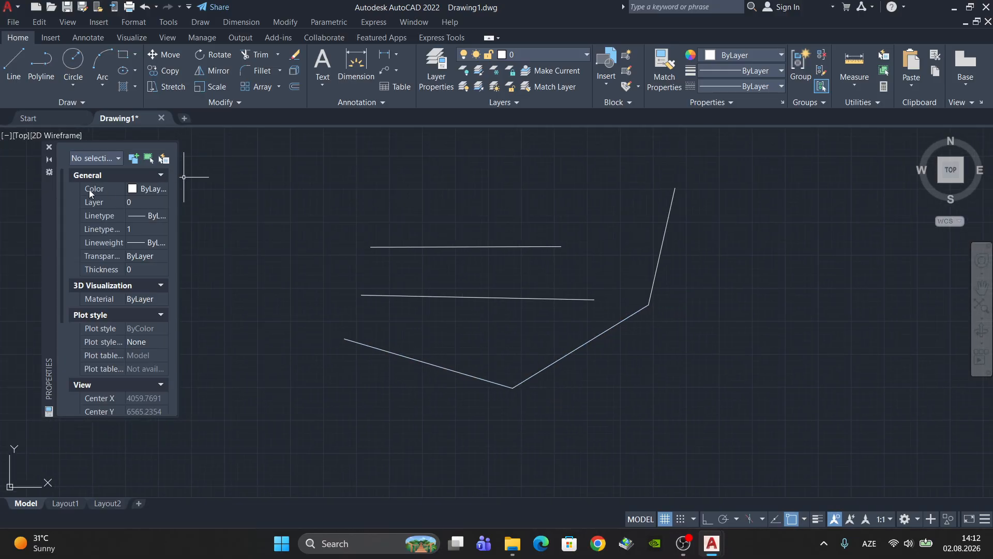
pyautogui.click(599, 387)
pyautogui.click(595, 385)
pyautogui.moveTo(532, 380); pyautogui.dragTo(479, 373, button='middle')
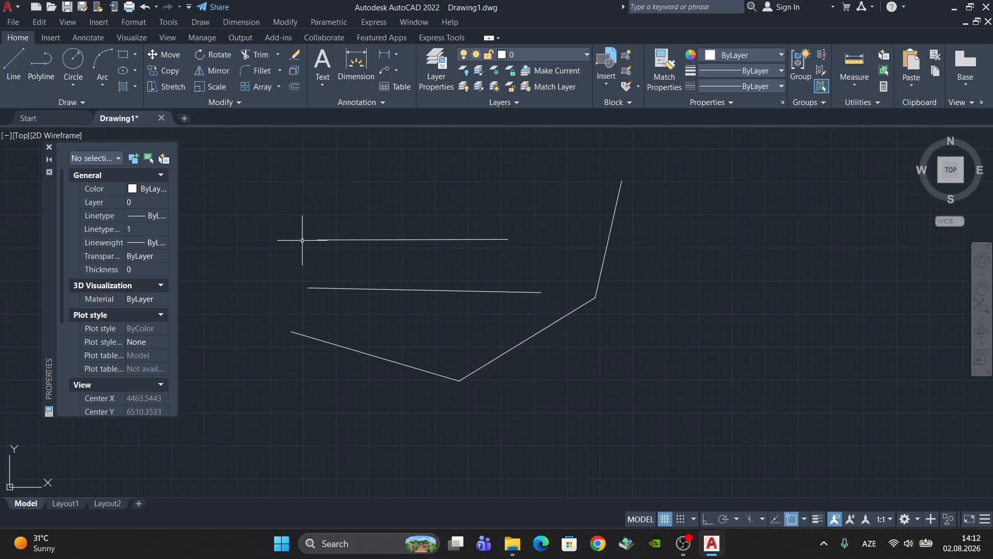
pyautogui.moveTo(302, 240); pyautogui.dragTo(397, 272, button='middle')
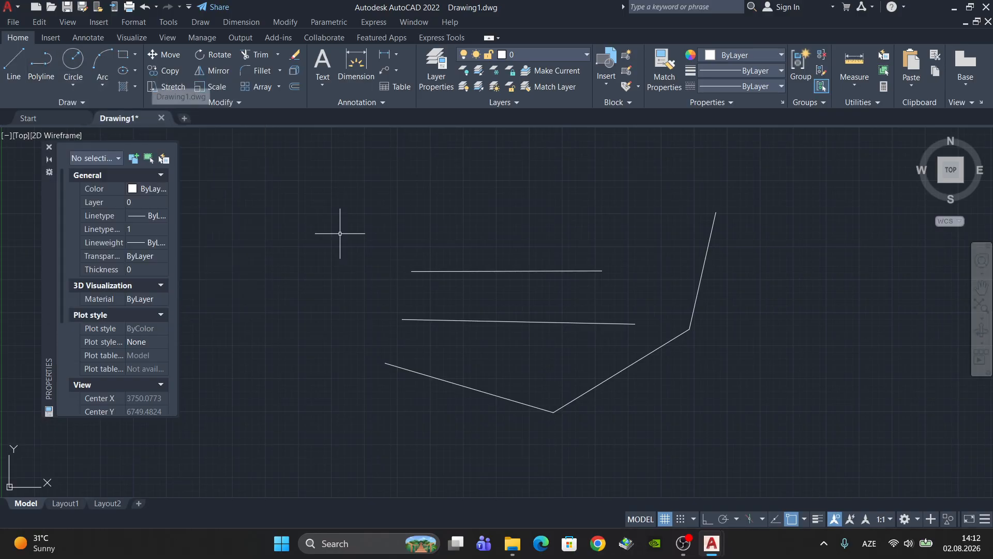
# Draw an open zigzag polyline of four connected segments above the existing lines with the PL (PLINE) command.
pyautogui.moveTo(390, 271); pyautogui.dragTo(332, 281, button='middle')
pyautogui.click(41, 66)
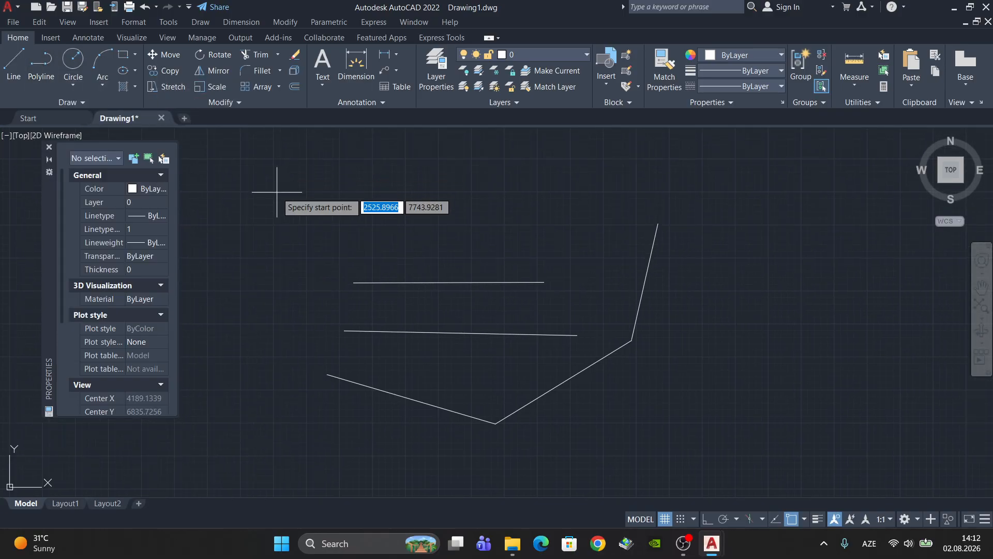
pyautogui.write('PL')
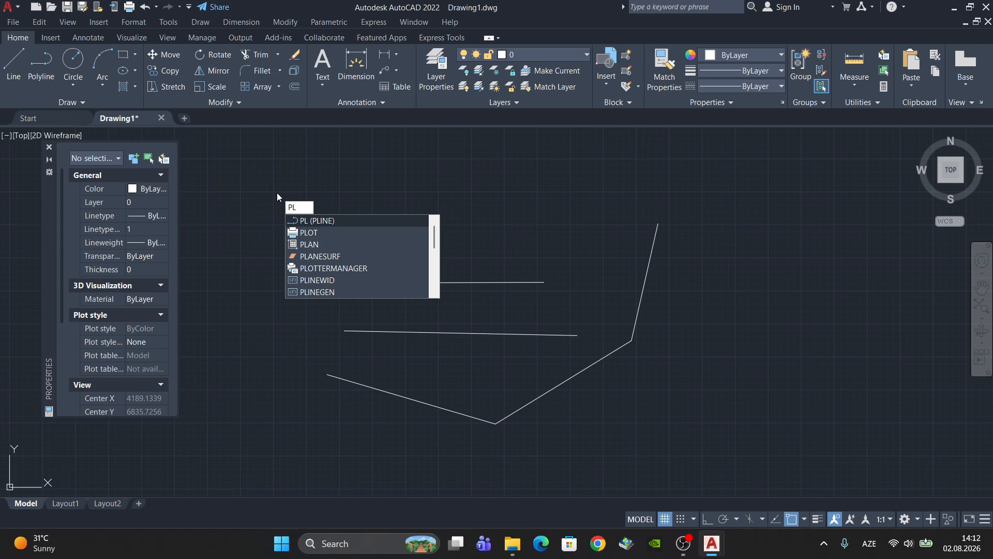
pyautogui.press('Return')
pyautogui.click(330, 193)
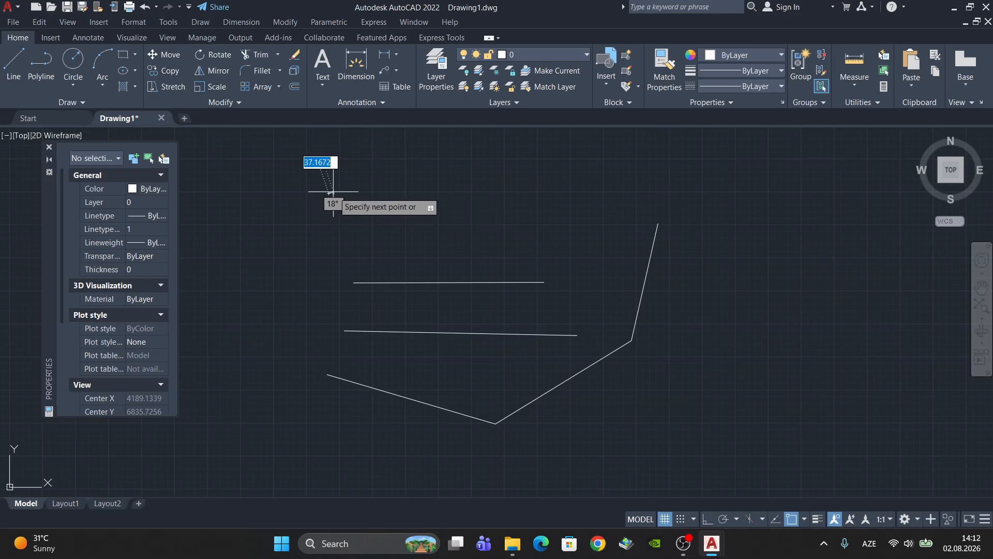
pyautogui.click(455, 216)
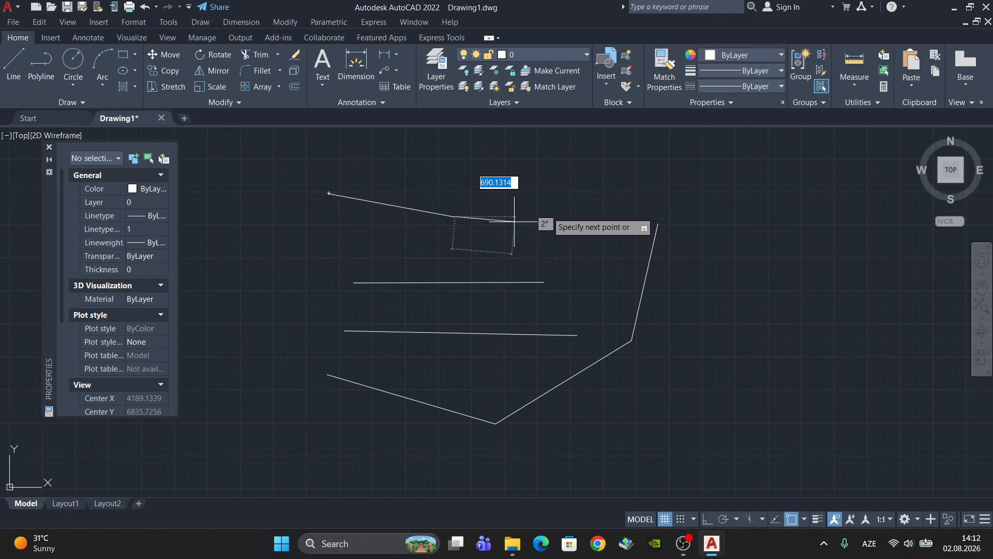
pyautogui.click(613, 146)
pyautogui.moveTo(629, 184); pyautogui.dragTo(458, 280, button='middle')
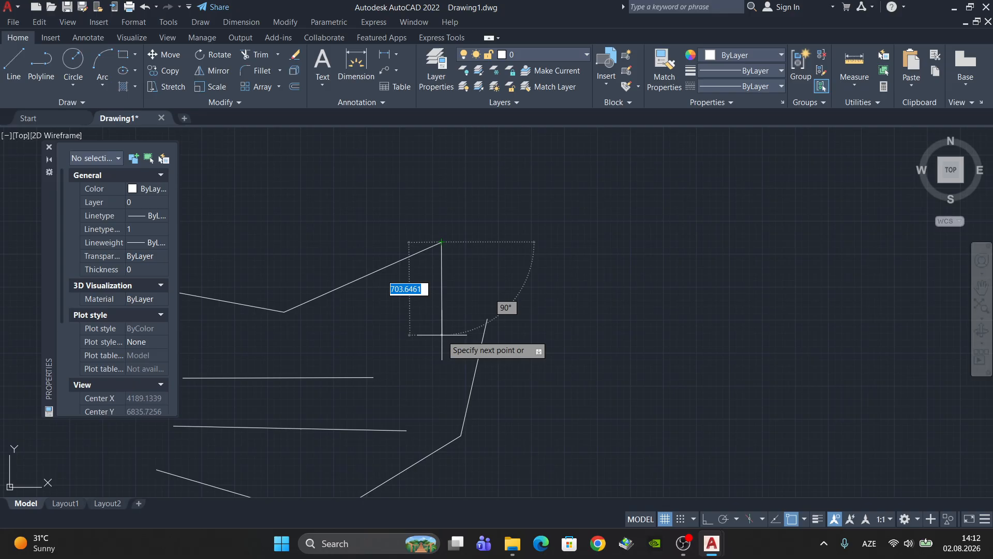
pyautogui.click(609, 299)
pyautogui.click(717, 185)
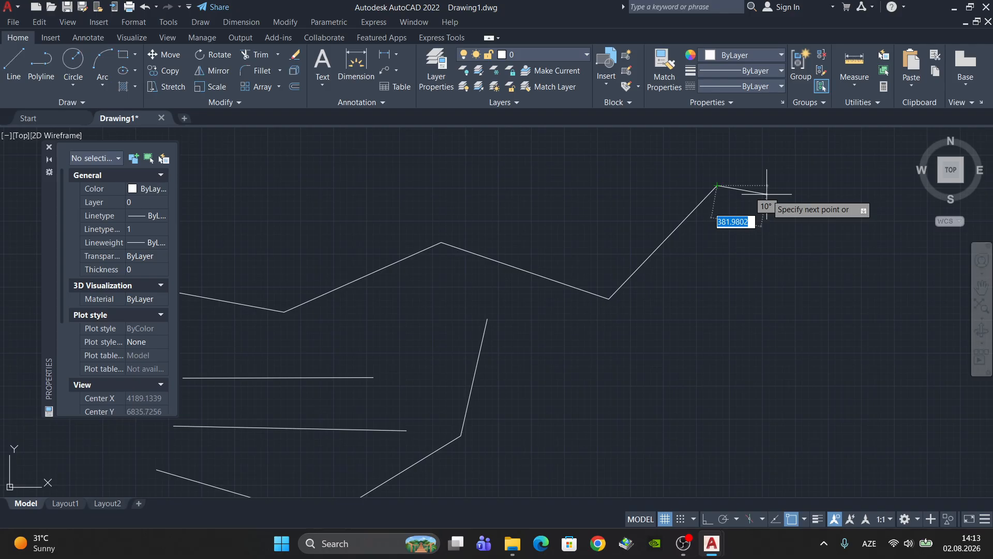
pyautogui.press('Return')
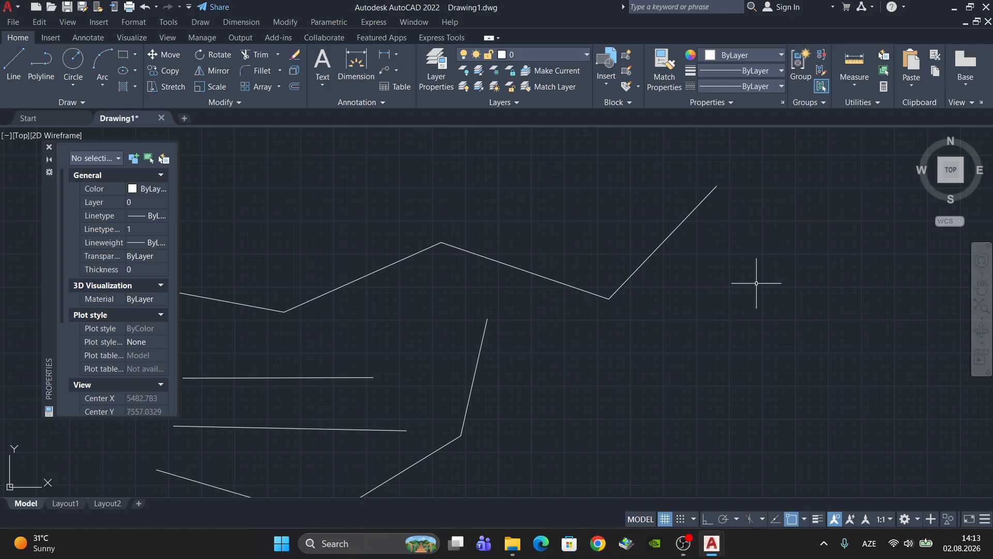
# Select the new polyline with a small crossing selection at its starting end and inspect it as one object.
pyautogui.scroll(-4, 680, 299)
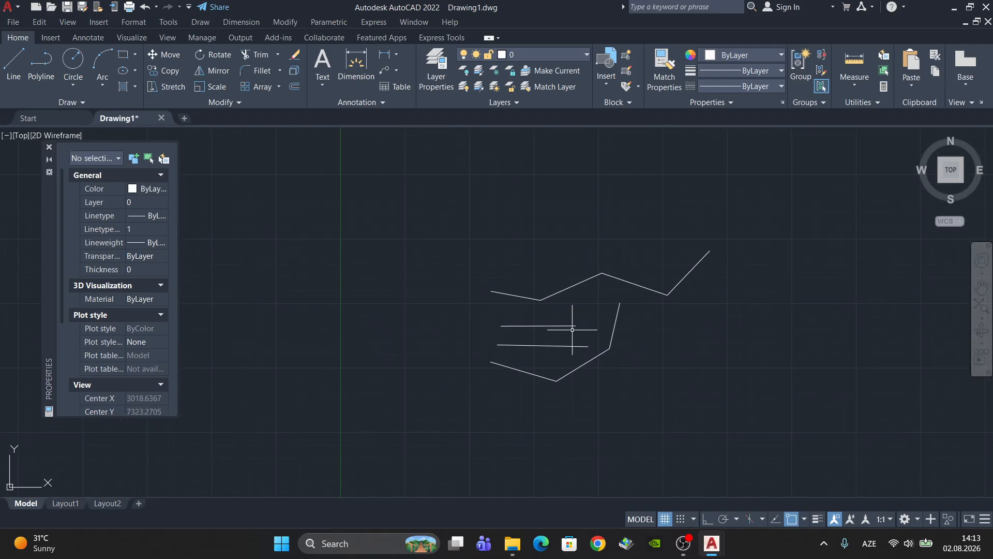
pyautogui.scroll(2, 543, 317)
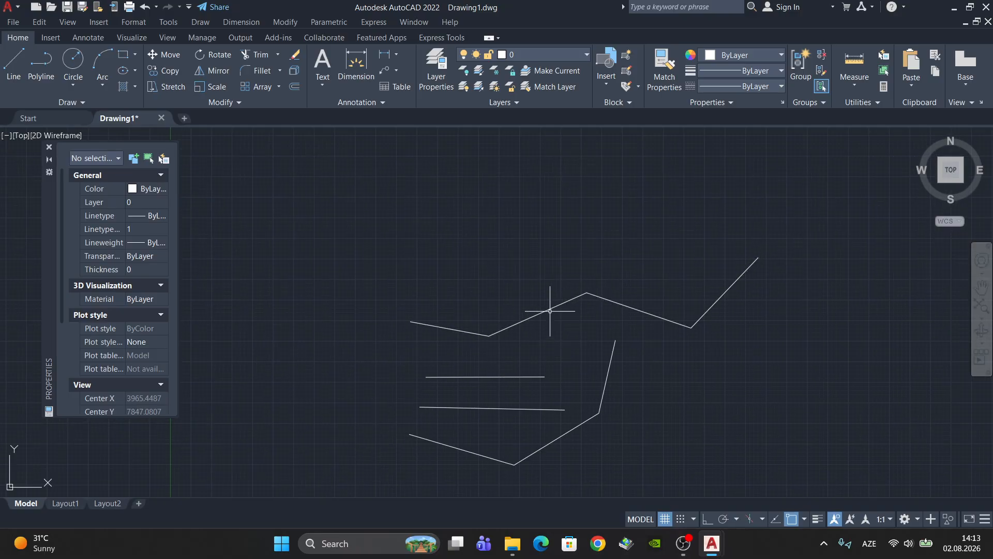
pyautogui.click(419, 339)
pyautogui.press('Escape')
pyautogui.scroll(4, 416, 309)
pyautogui.click(388, 323)
pyautogui.click(417, 361)
pyautogui.scroll(-4, 525, 373)
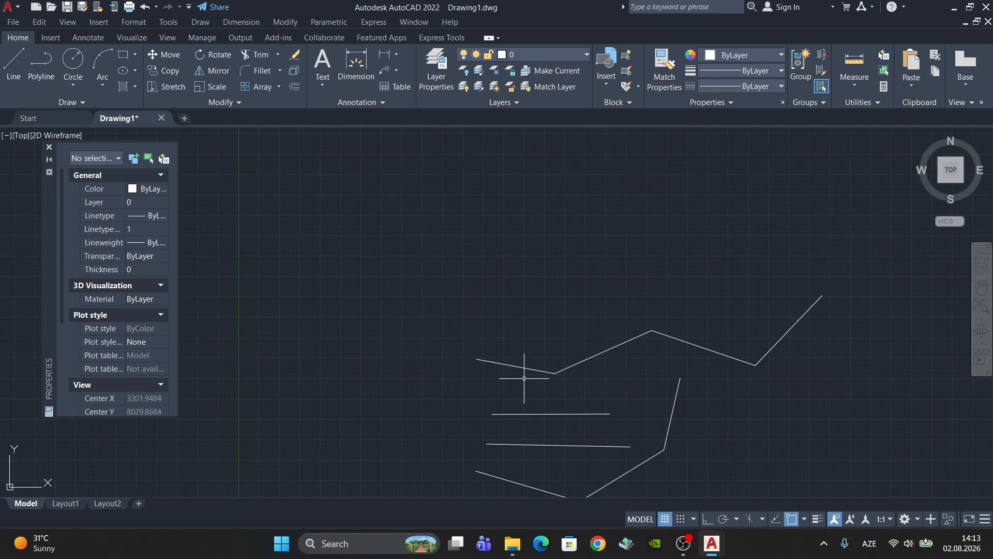
pyautogui.click(481, 358)
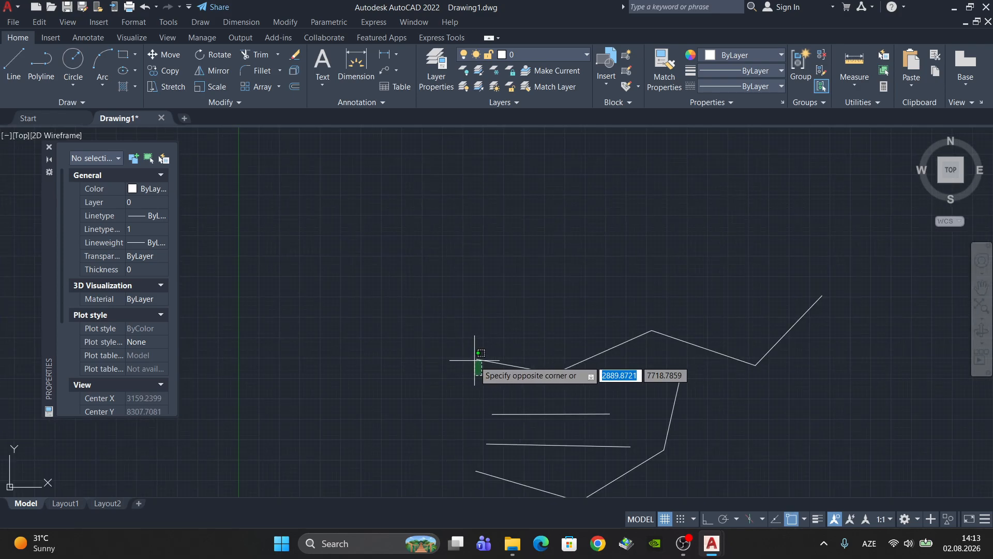
pyautogui.click(473, 357)
pyautogui.scroll(-4, 543, 369)
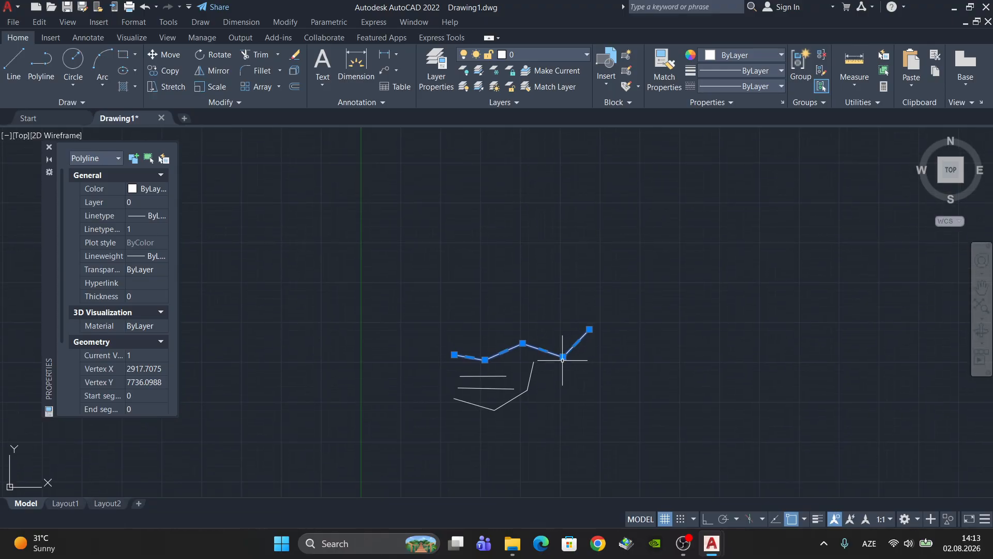
pyautogui.scroll(4, 562, 357)
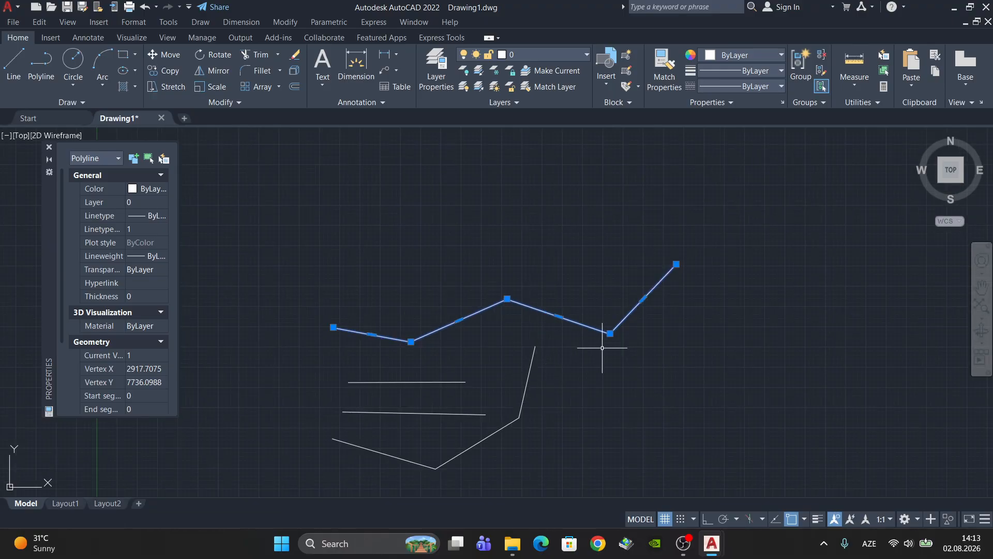
# Add the line chain's steep segment to the selection with a crossing selection, and clear the selection.
pyautogui.click(565, 374)
pyautogui.click(532, 346)
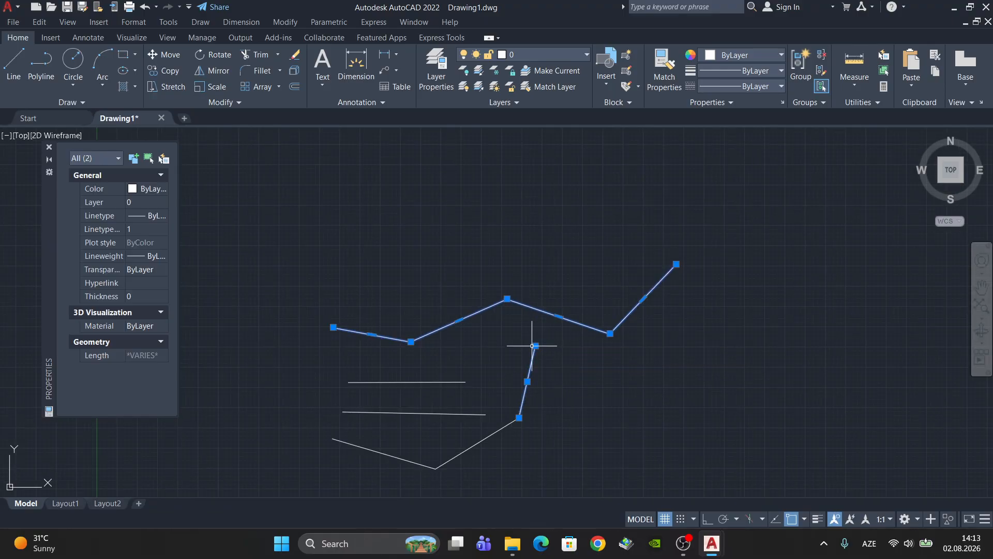
pyautogui.scroll(5, 538, 362)
pyautogui.press('Escape')
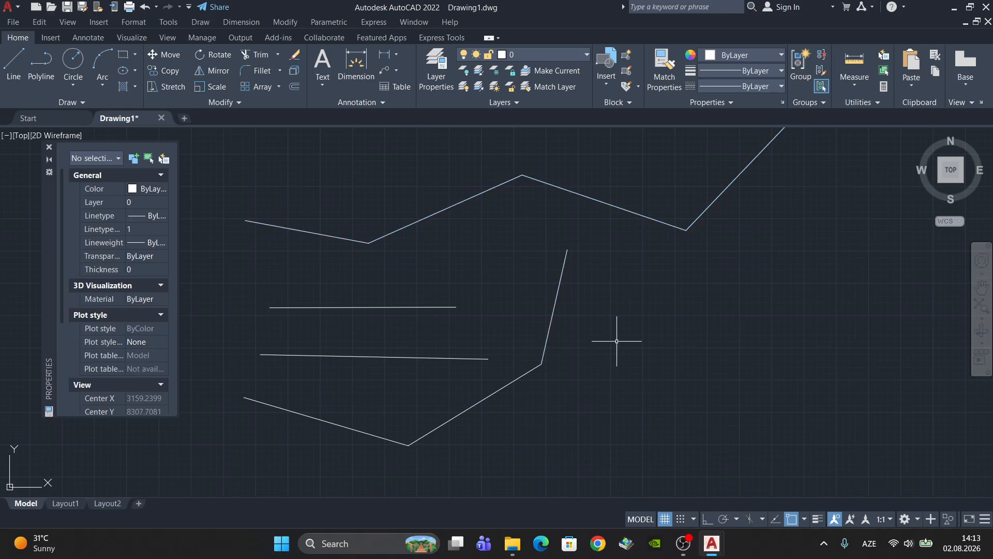
# Select the polyline at its third, second and last segments one after another, clearing the selection each time.
pyautogui.click(717, 283)
pyautogui.click(657, 233)
pyautogui.moveTo(658, 233); pyautogui.dragTo(803, 265, button='middle')
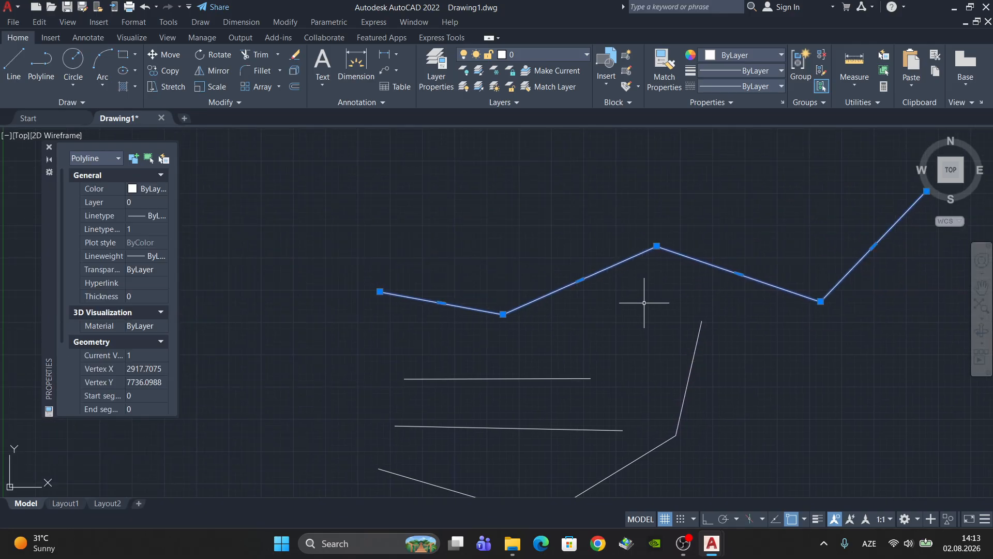
pyautogui.press('Escape')
pyautogui.click(643, 306)
pyautogui.click(543, 265)
pyautogui.press('Escape')
pyautogui.scroll(-6, 492, 333)
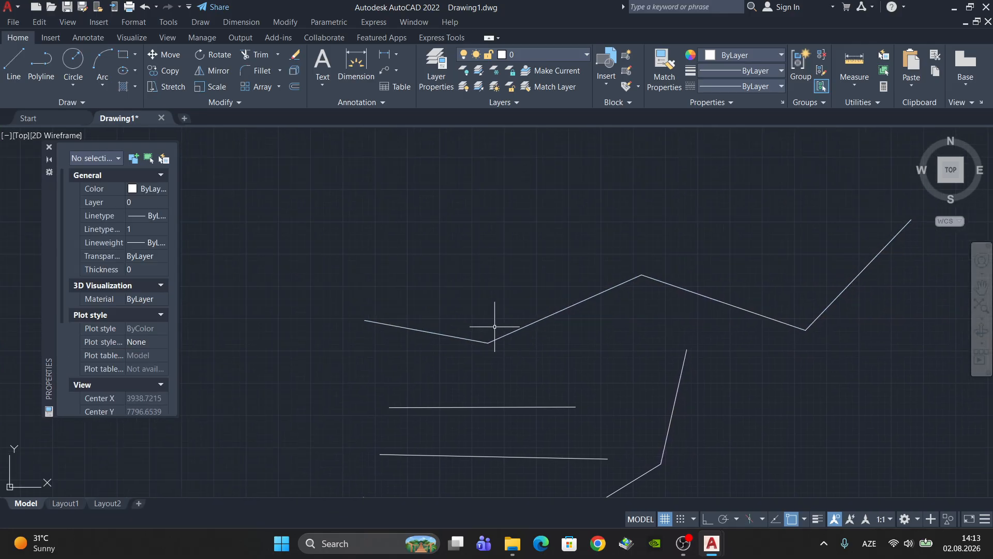
pyautogui.scroll(4, 539, 322)
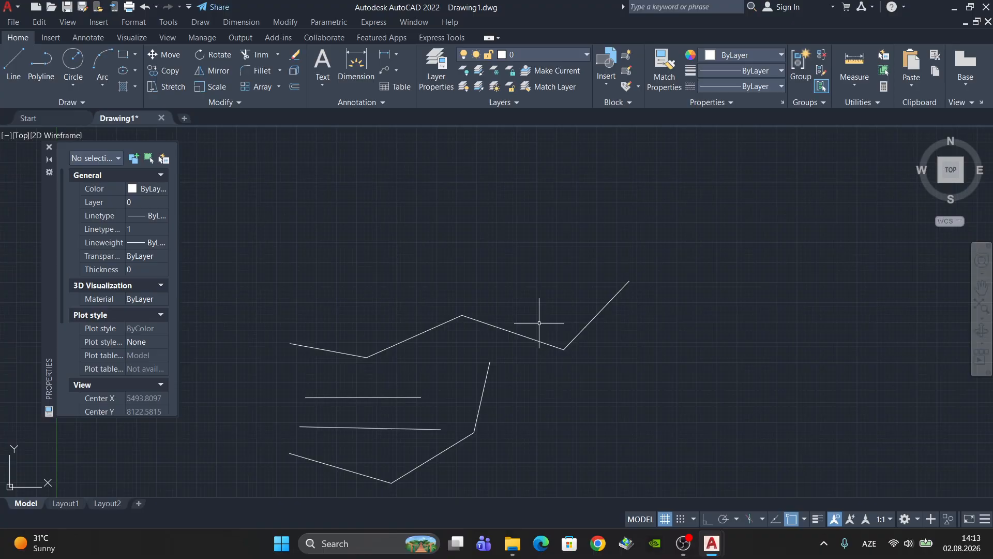
pyautogui.click(622, 284)
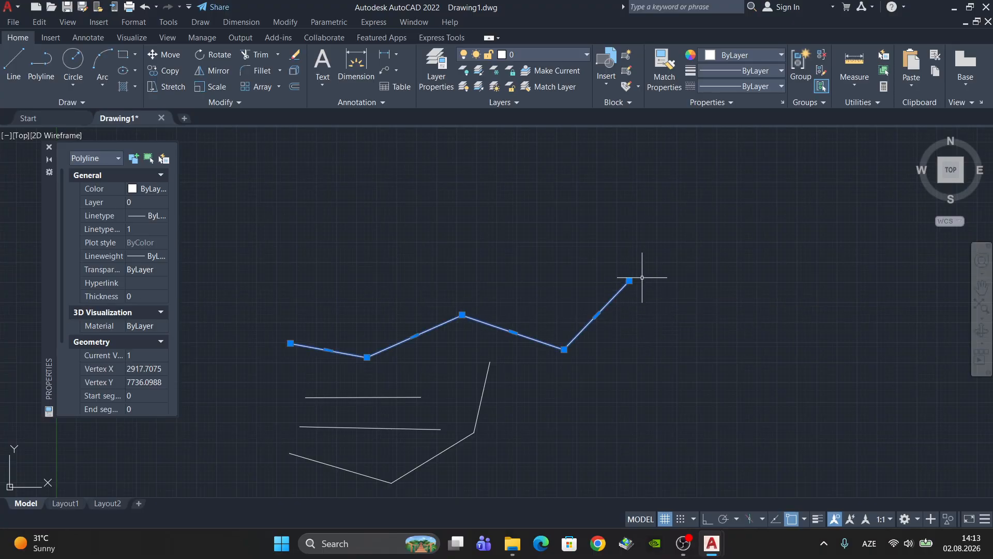
pyautogui.press('Escape')
# Select the steep segment of the line chain on its own with crossing selections, clearing each selection.
pyautogui.moveTo(485, 363); pyautogui.dragTo(541, 291, button='middle')
pyautogui.click(562, 333)
pyautogui.click(527, 304)
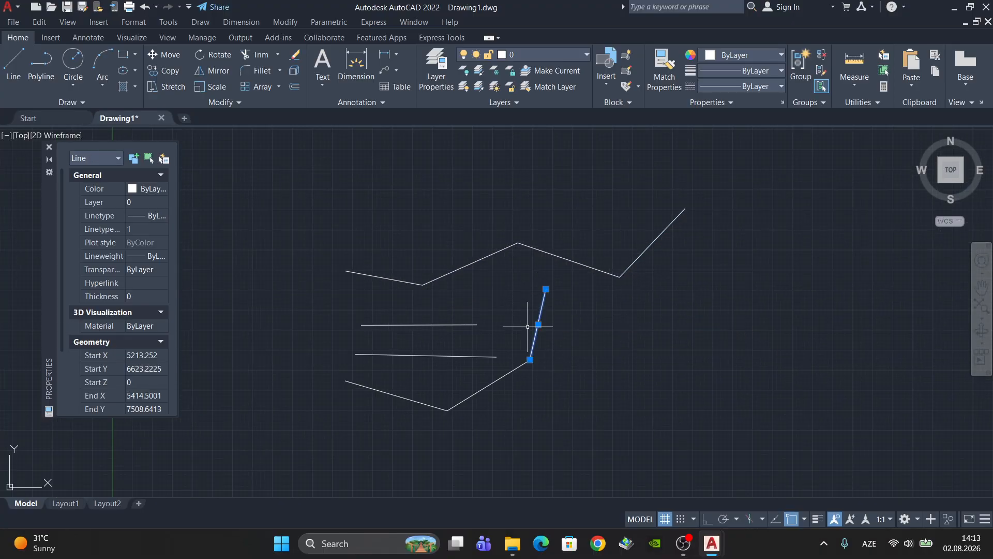
pyautogui.scroll(4, 514, 382)
pyautogui.press('Escape')
pyautogui.click(537, 374)
pyautogui.click(498, 357)
pyautogui.scroll(-6, 495, 362)
pyautogui.press('Escape')
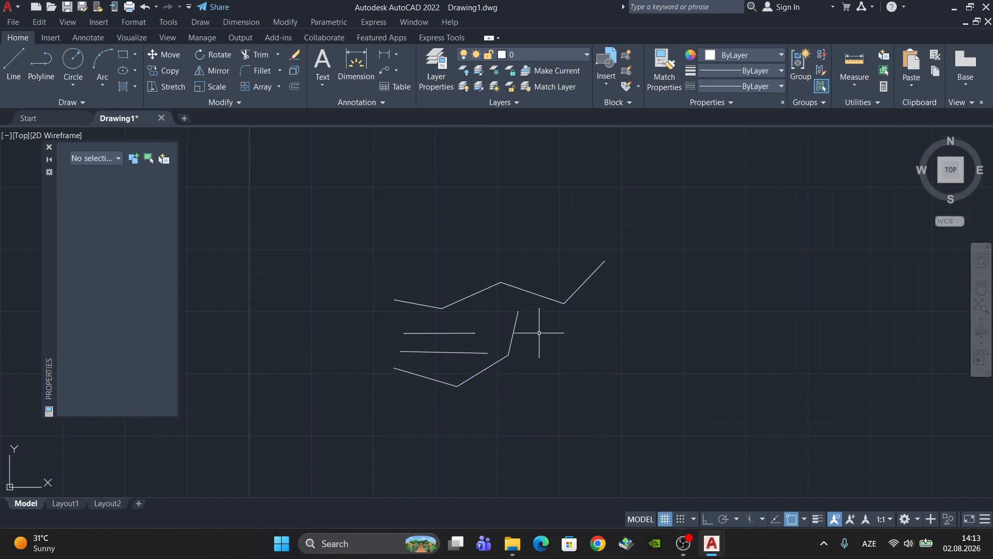
# Select the whole polyline with a crossing selection over its last two segments, and clear the selection.
pyautogui.moveTo(605, 295); pyautogui.dragTo(595, 317, button='middle')
pyautogui.click(594, 317)
pyautogui.click(532, 281)
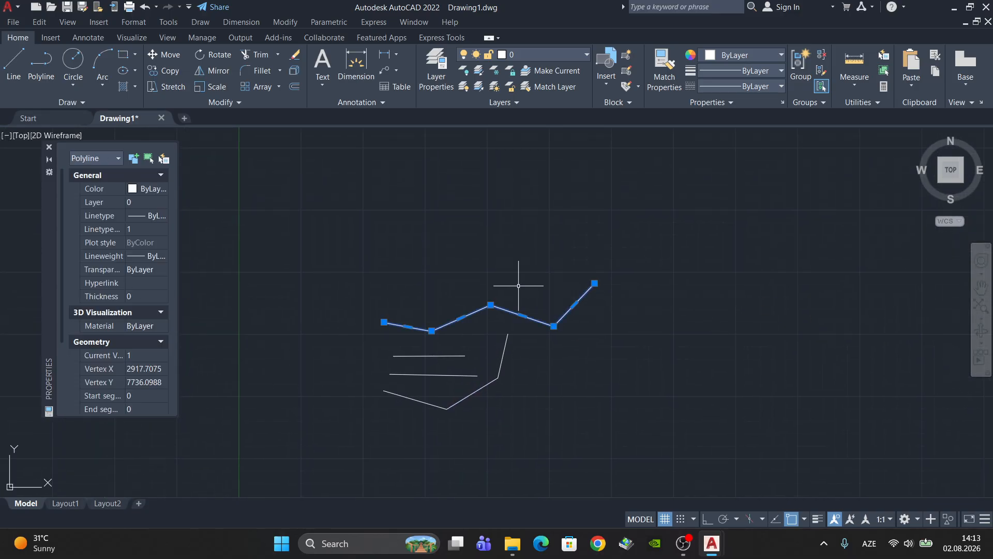
pyautogui.press('Escape')
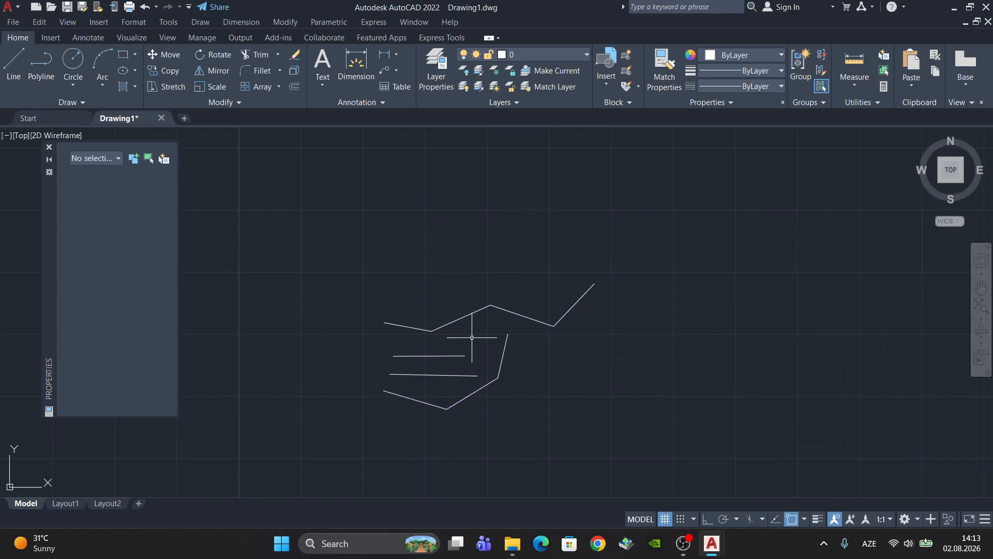
# Select the chain's steep segment, add its middle segment with a second crossing selection, and clear the selection.
pyautogui.scroll(4, 518, 361)
pyautogui.click(511, 399)
pyautogui.click(460, 343)
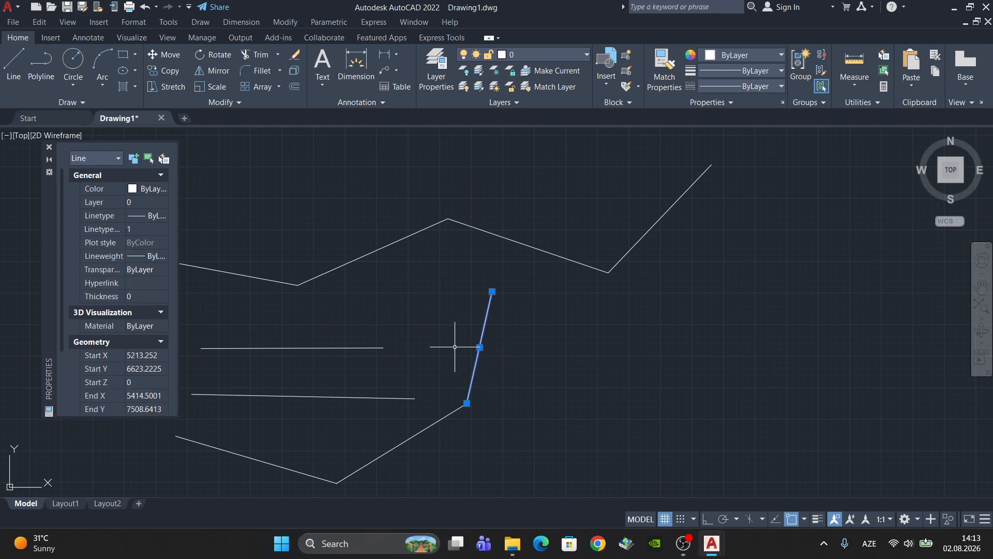
pyautogui.click(470, 462)
pyautogui.click(435, 371)
pyautogui.press('Escape')
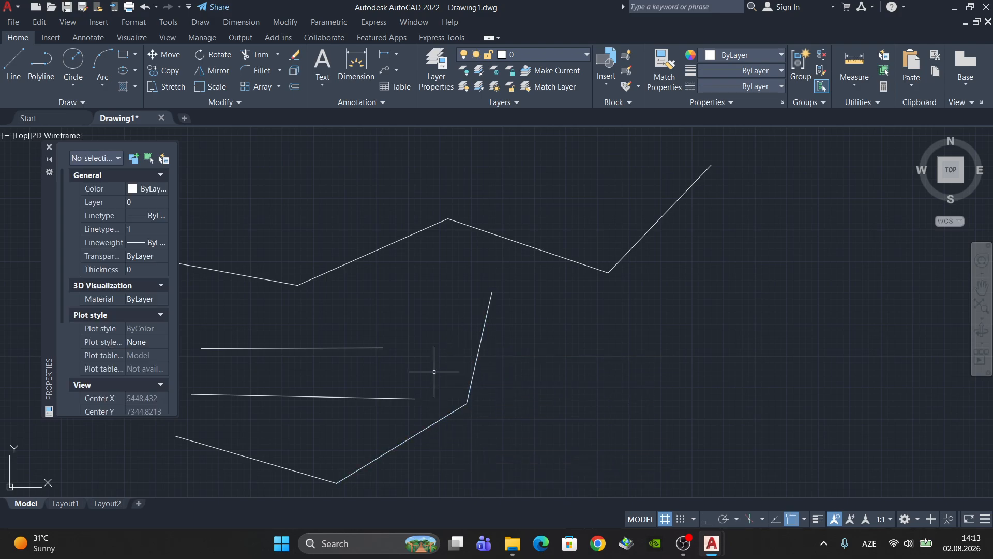
# Draw a small center-radius circle beside the low vertex where the polyline's last two segments meet.
pyautogui.scroll(-3, 452, 365)
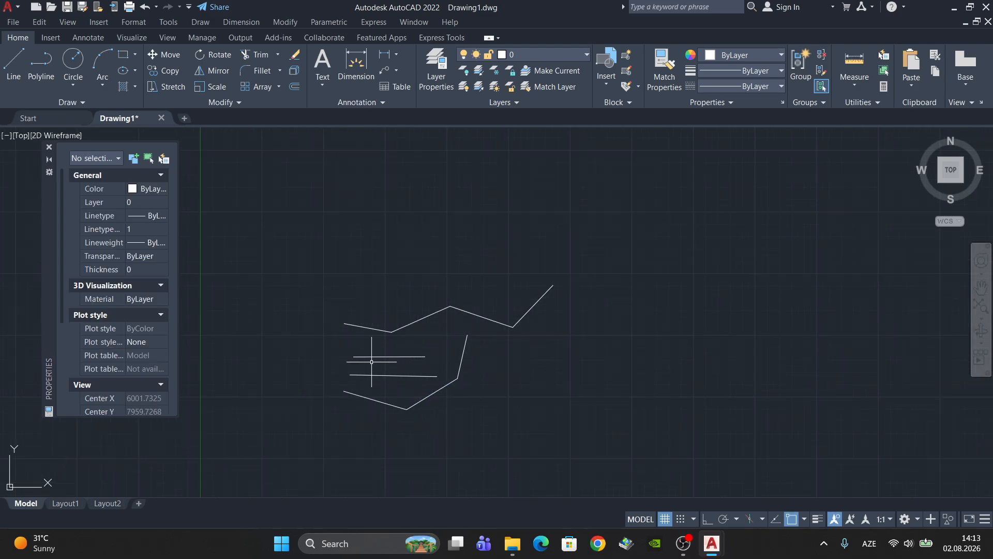
pyautogui.moveTo(360, 361); pyautogui.dragTo(430, 355, button='middle')
pyautogui.scroll(3, 430, 355)
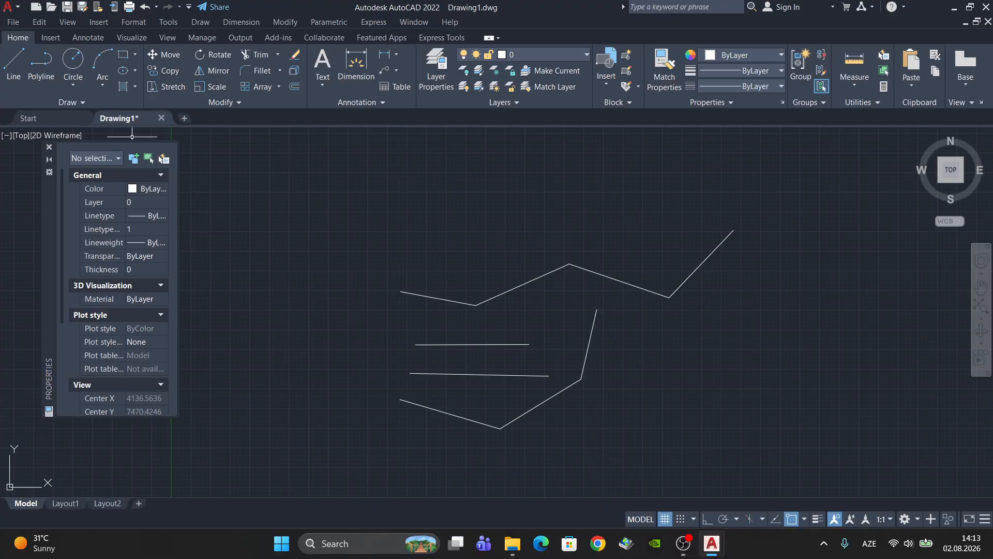
pyautogui.click(73, 62)
pyautogui.moveTo(479, 256); pyautogui.dragTo(346, 230, button='middle')
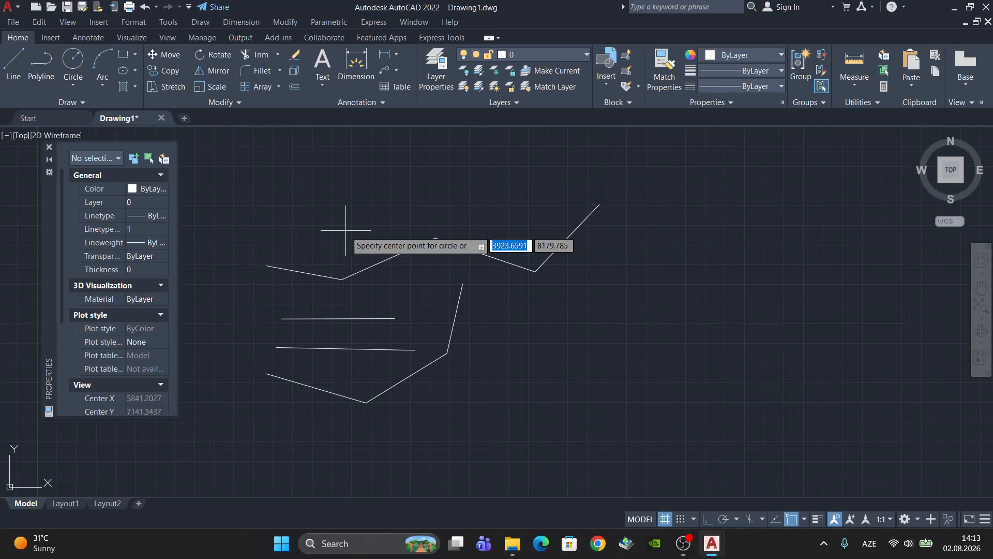
pyautogui.scroll(-2, 472, 277)
pyautogui.scroll(4, 481, 266)
pyautogui.click(472, 251)
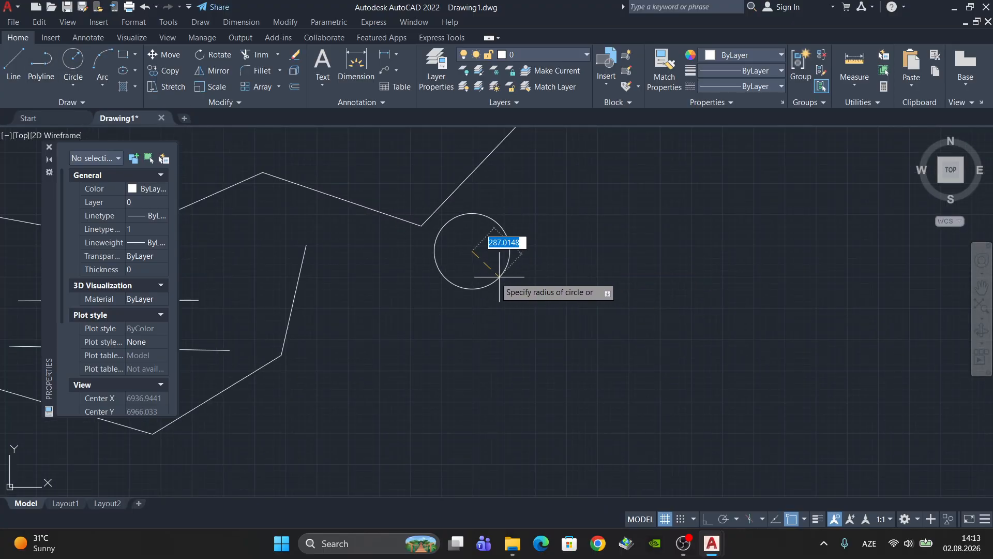
pyautogui.click(496, 275)
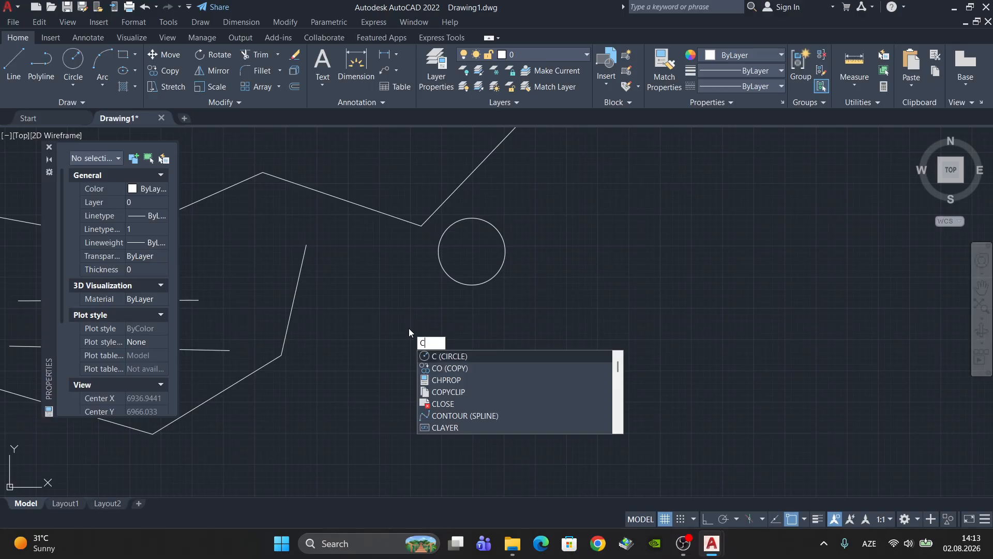
# Draw a second center-radius circle, larger than the first, between the small circle and the end of the line chain.
pyautogui.press('Escape')
pyautogui.write('c')
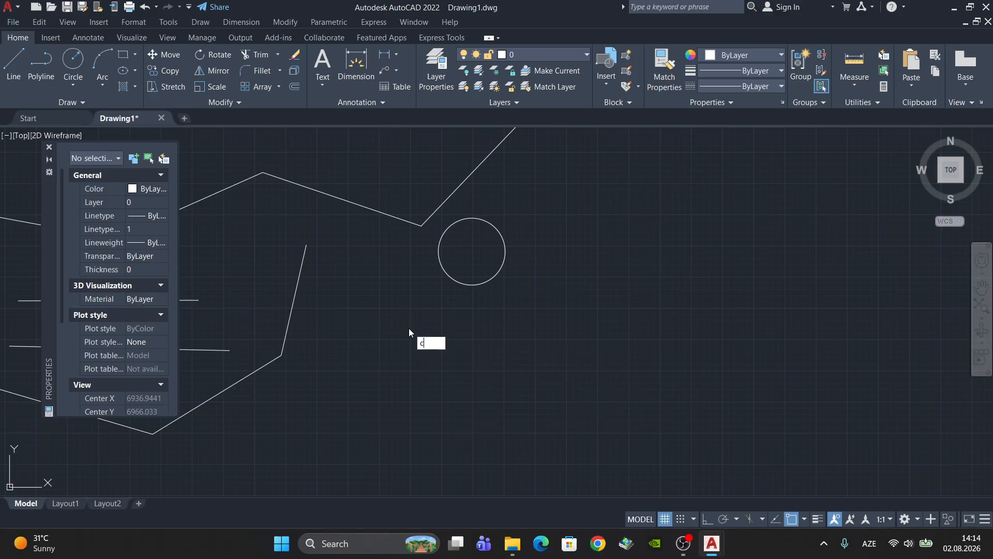
pyautogui.press('Return')
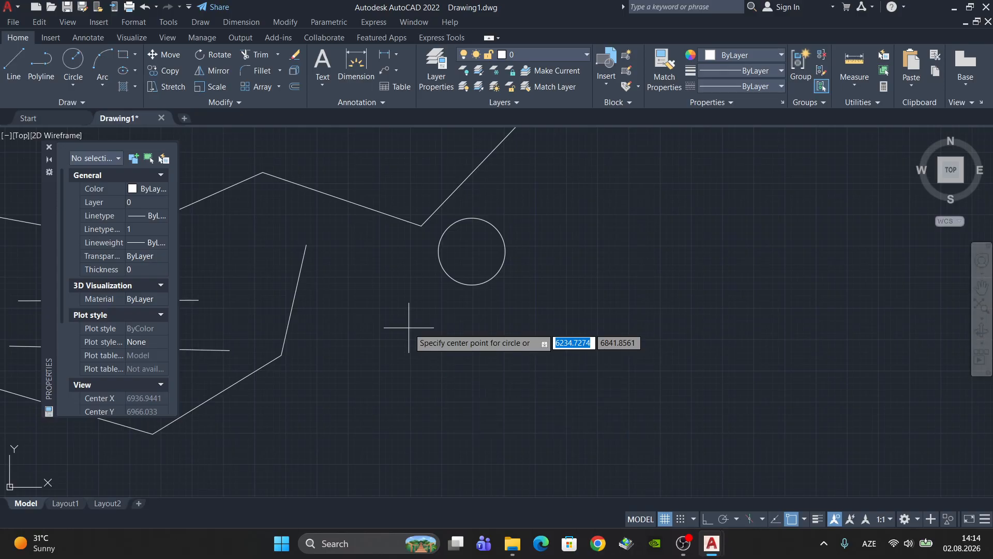
pyautogui.click(408, 328)
pyautogui.click(467, 380)
pyautogui.scroll(-2, 506, 328)
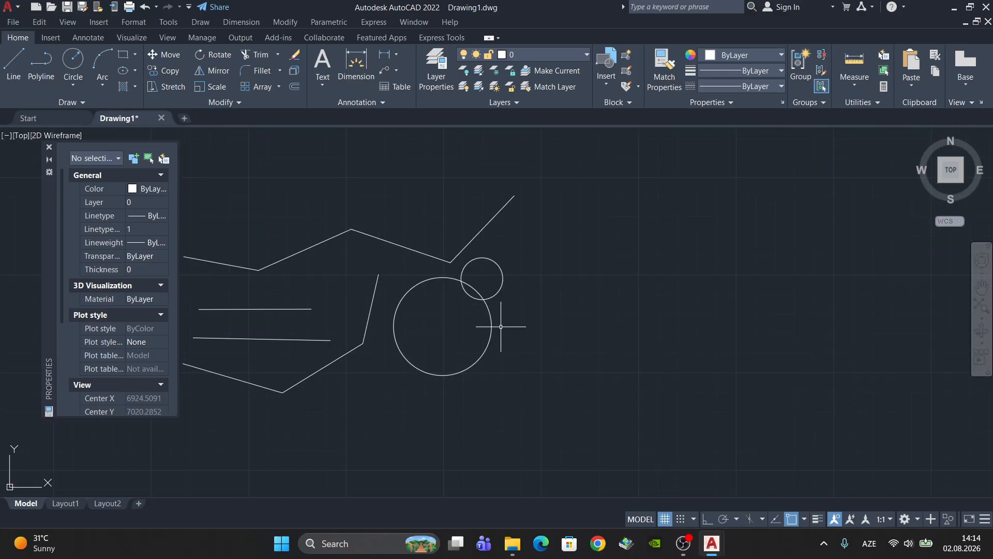
# Draw a third, still larger center-radius circle beside the first two so that it overlaps both of them.
pyautogui.press('Return')
pyautogui.click(553, 273)
pyautogui.click(630, 286)
pyautogui.scroll(-4, 630, 286)
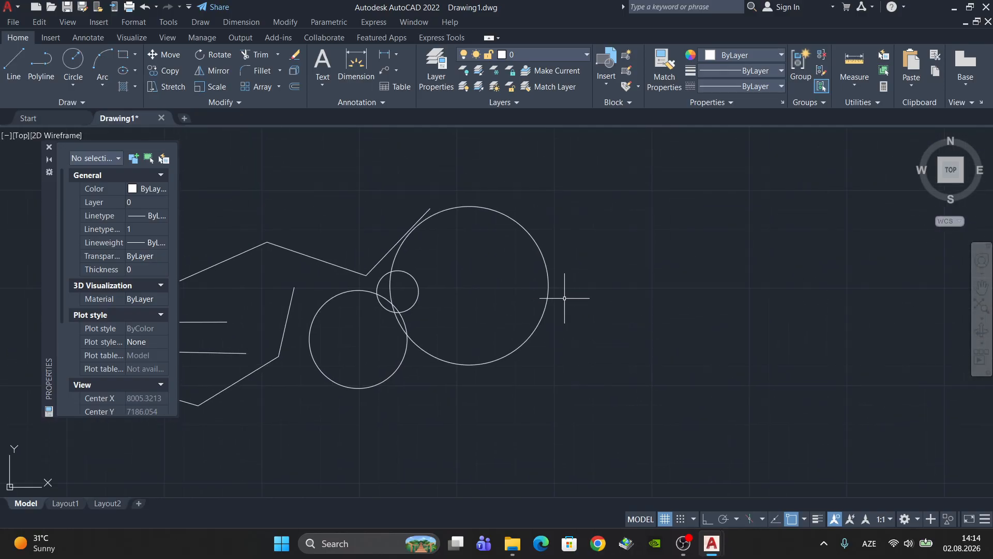
pyautogui.scroll(4, 463, 301)
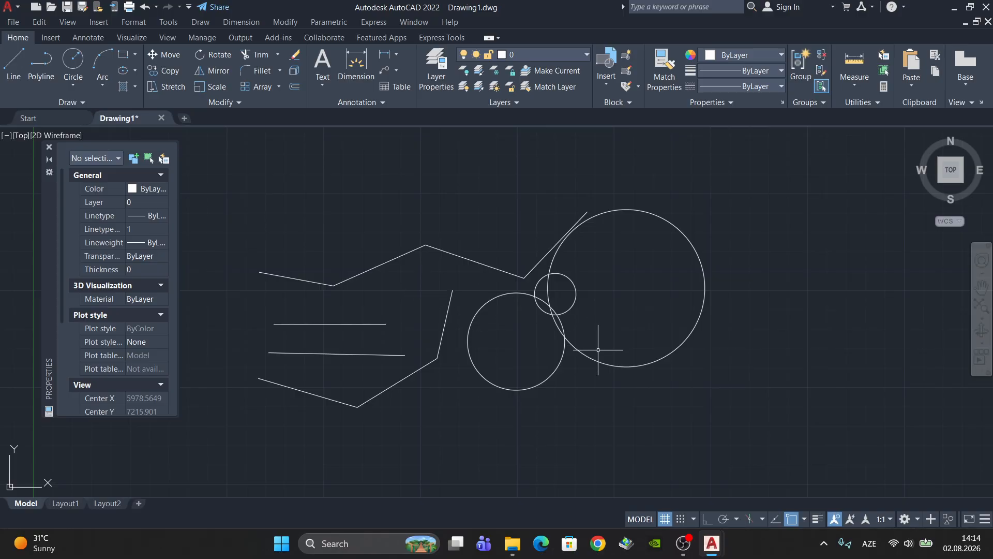
pyautogui.moveTo(599, 353); pyautogui.dragTo(551, 350, button='middle')
pyautogui.scroll(-4, 553, 336)
pyautogui.moveTo(633, 326); pyautogui.dragTo(512, 367, button='middle')
pyautogui.scroll(2, 511, 381)
pyautogui.scroll(4, 334, 389)
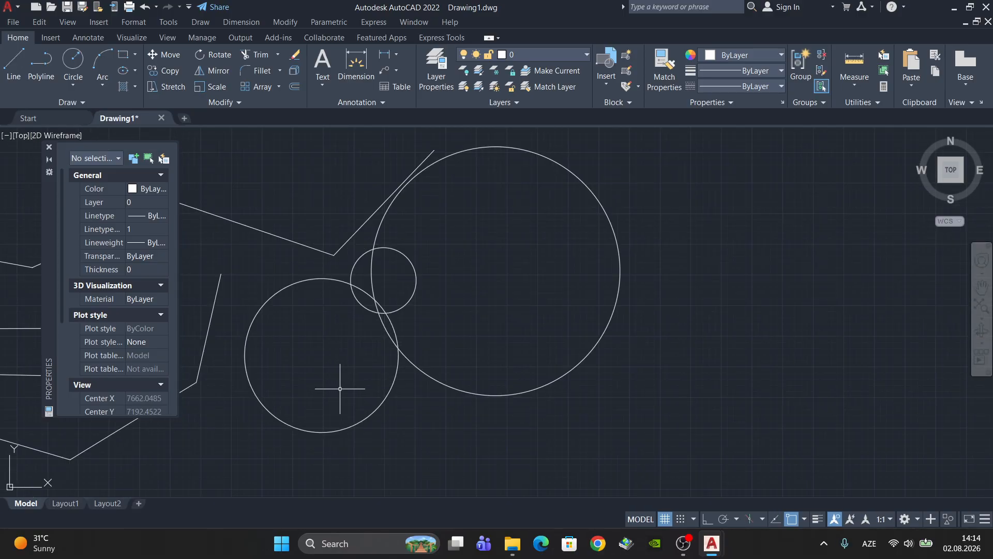
pyautogui.scroll(-4, 384, 323)
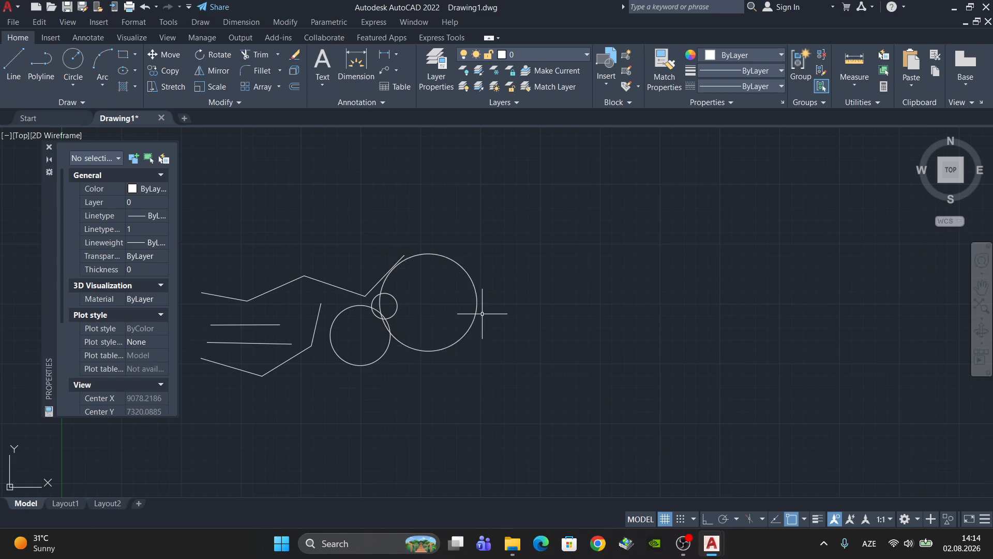
# Draw a nearly horizontal line 1.5 units long in the empty area above the existing lines and circles.
pyautogui.scroll(-2, 501, 381)
pyautogui.moveTo(482, 400); pyautogui.dragTo(463, 415, button='middle')
pyautogui.moveTo(416, 281); pyautogui.dragTo(406, 285, button='middle')
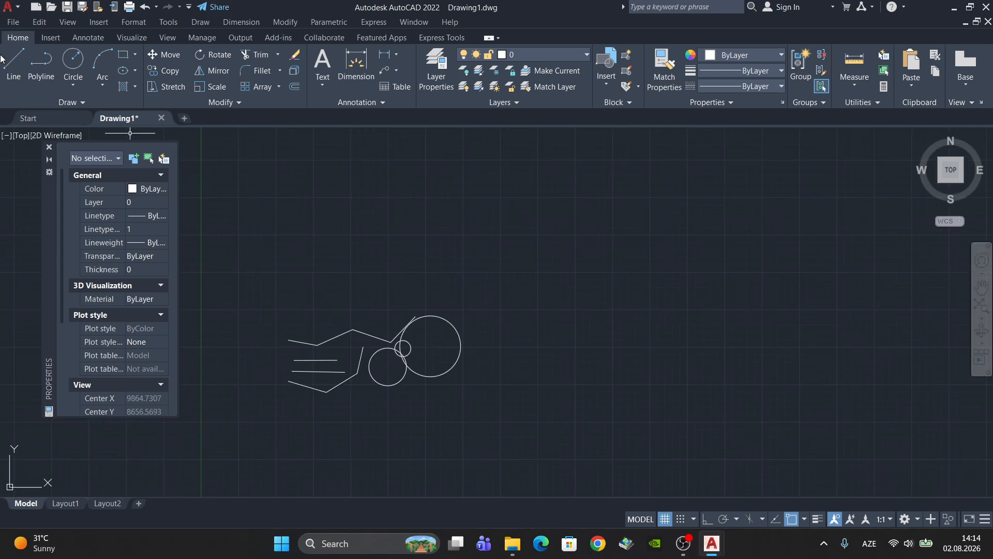
pyautogui.write('l')
pyautogui.press('Return')
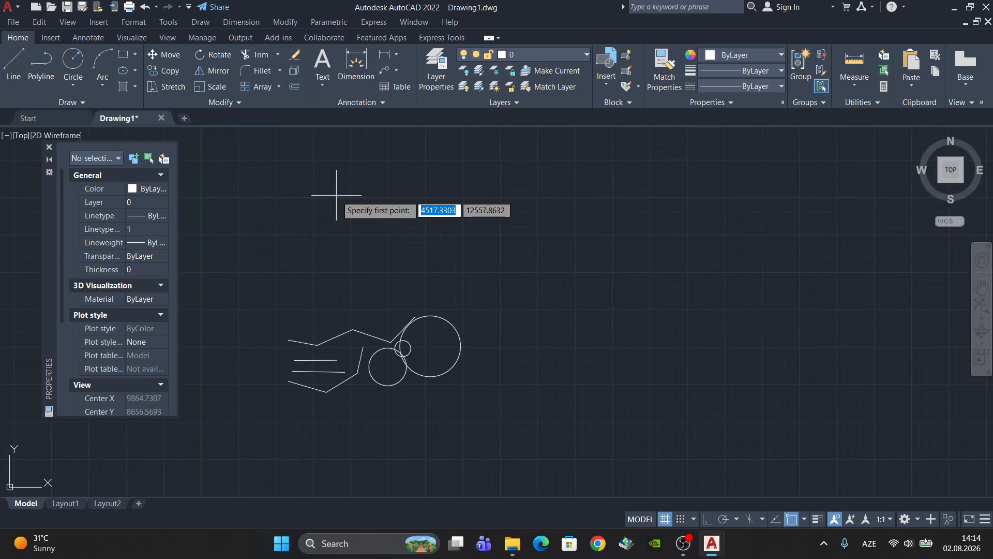
pyautogui.click(372, 219)
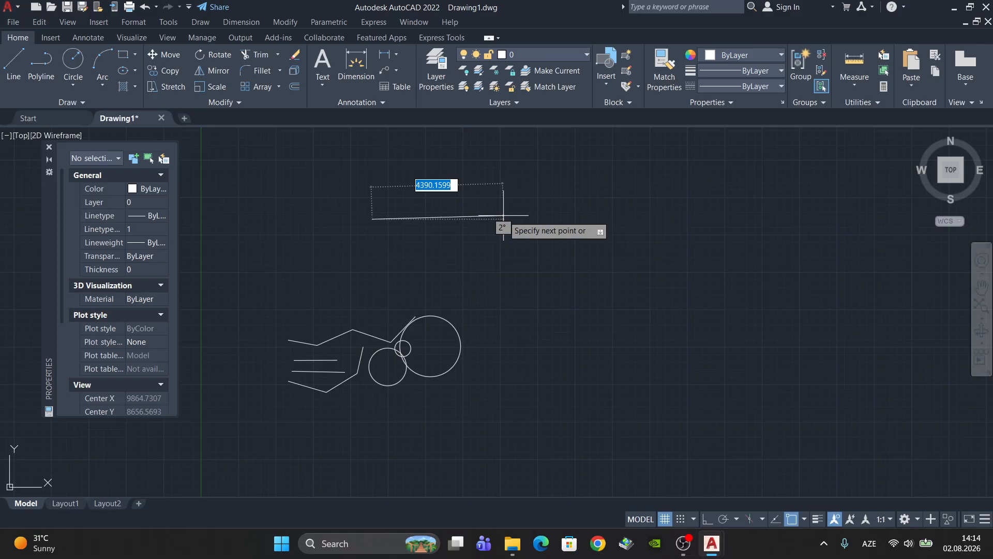
pyautogui.write('1.5')
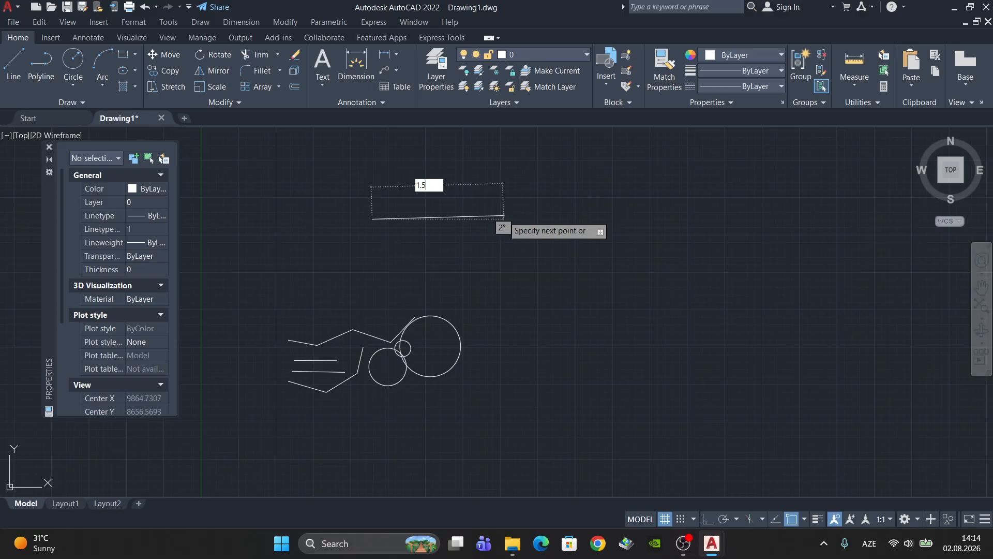
pyautogui.press('Return')
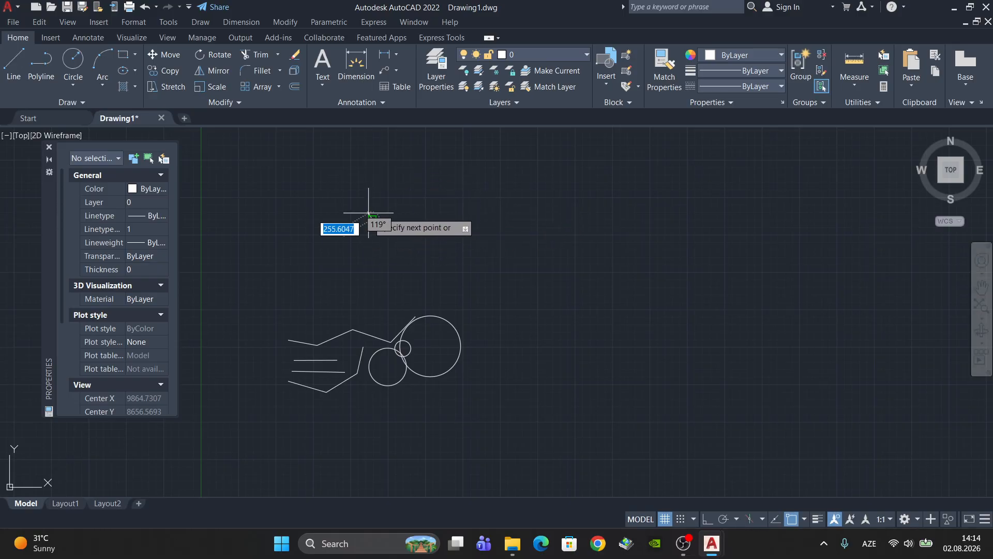
pyautogui.scroll(5, 369, 212)
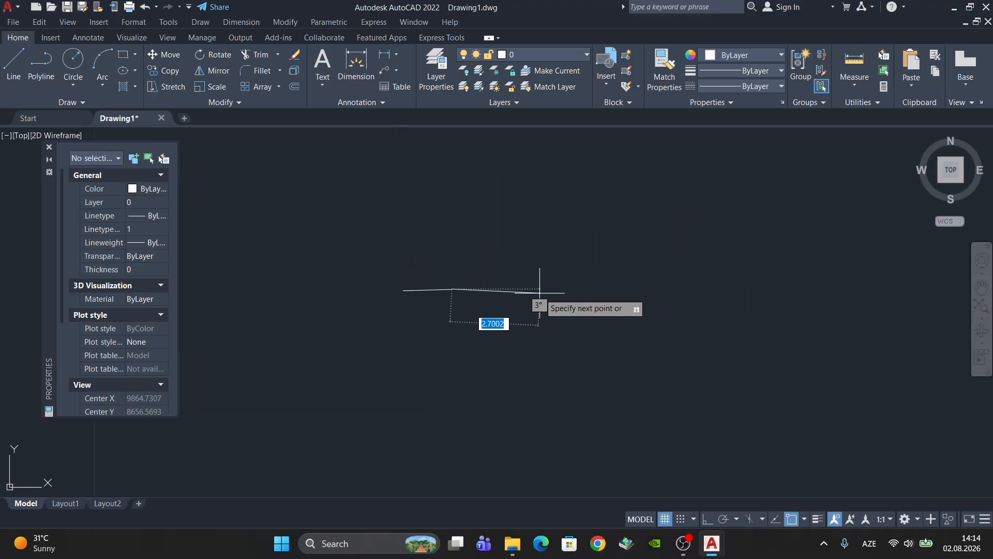
pyautogui.press('Escape')
# Select the 1.5-unit line, examine it at different zoom levels, and clear the selection.
pyautogui.click(409, 288)
pyautogui.scroll(4, 415, 284)
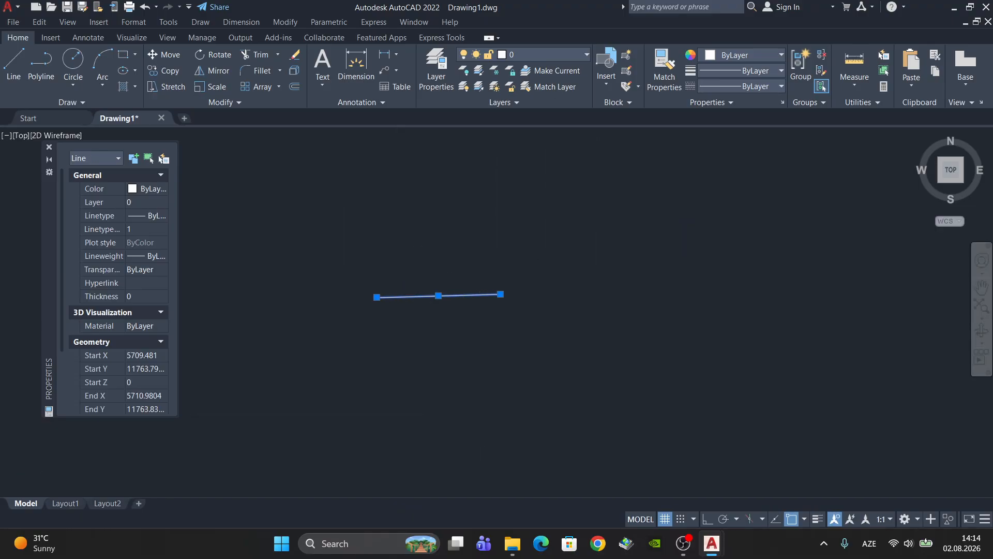
pyautogui.scroll(-4, 410, 291)
pyautogui.scroll(4, 411, 291)
pyautogui.scroll(-8, 405, 290)
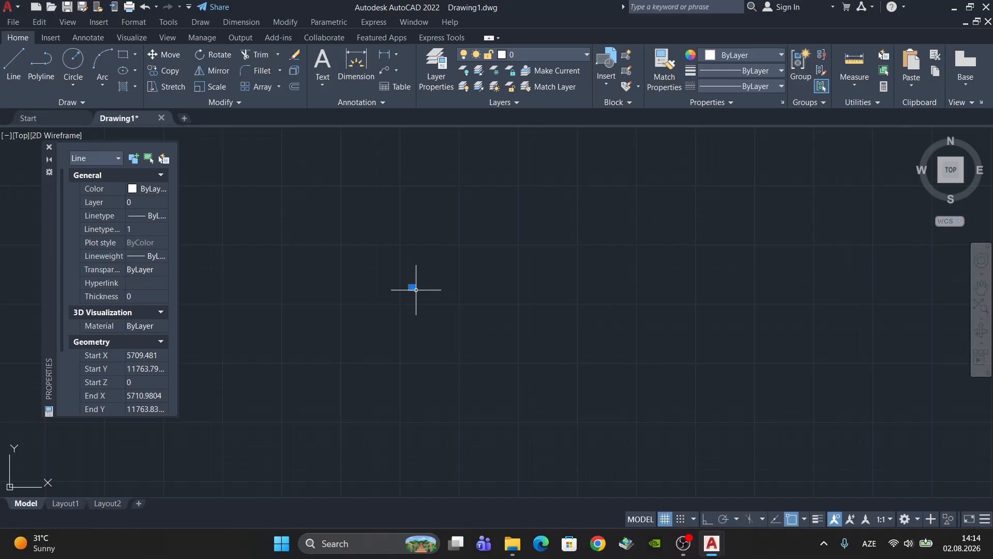
pyautogui.press('Escape')
# Draw a freehand three-segment polyline starting just below the 1.5-unit line and rising to a peak before its last segment.
pyautogui.moveTo(415, 288); pyautogui.dragTo(441, 319, button='middle')
pyautogui.scroll(4, 369, 277)
pyautogui.click(41, 72)
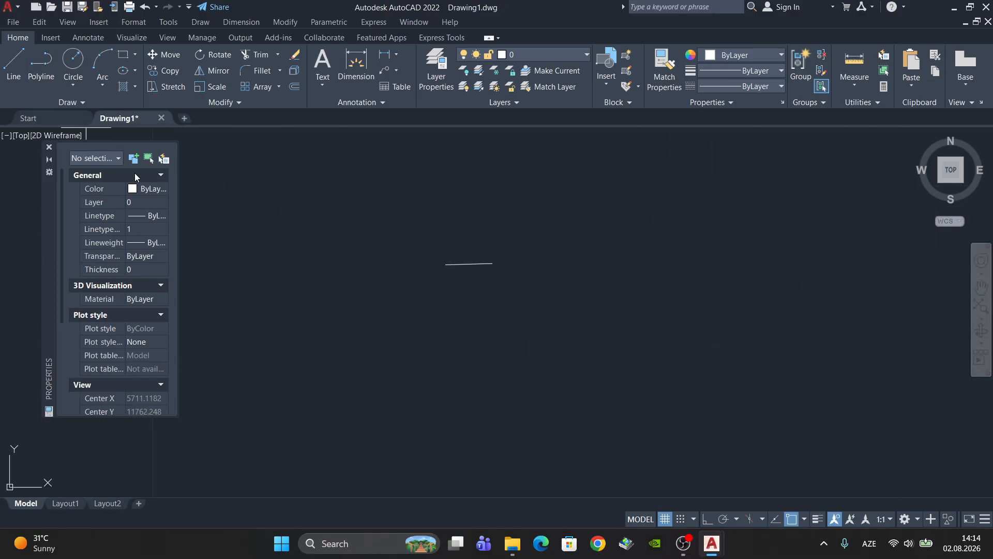
pyautogui.click(442, 312)
pyautogui.click(639, 288)
pyautogui.moveTo(770, 344); pyautogui.dragTo(491, 333, button='middle')
pyautogui.scroll(-6, 490, 332)
pyautogui.scroll(4, 512, 294)
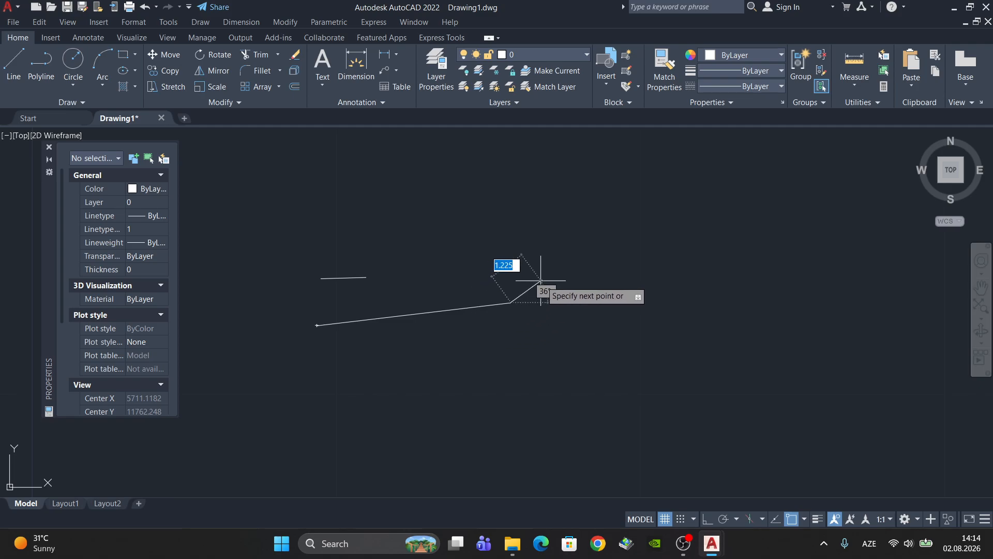
pyautogui.scroll(2, 517, 280)
pyautogui.click(635, 267)
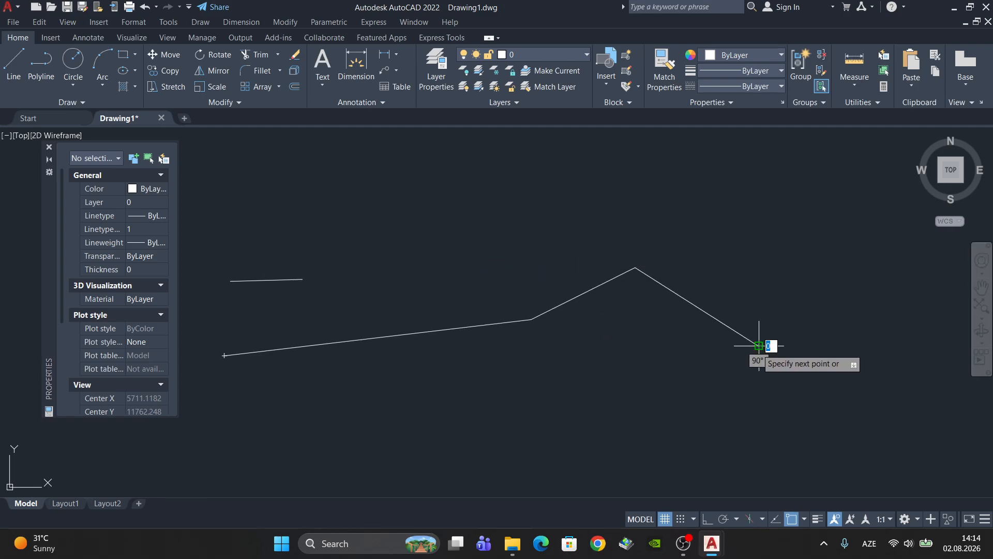
pyautogui.click(758, 345)
pyautogui.press('Return')
# Select the freehand three-segment polyline with a crossing selection and delete it.
pyautogui.click(554, 382)
pyautogui.click(505, 284)
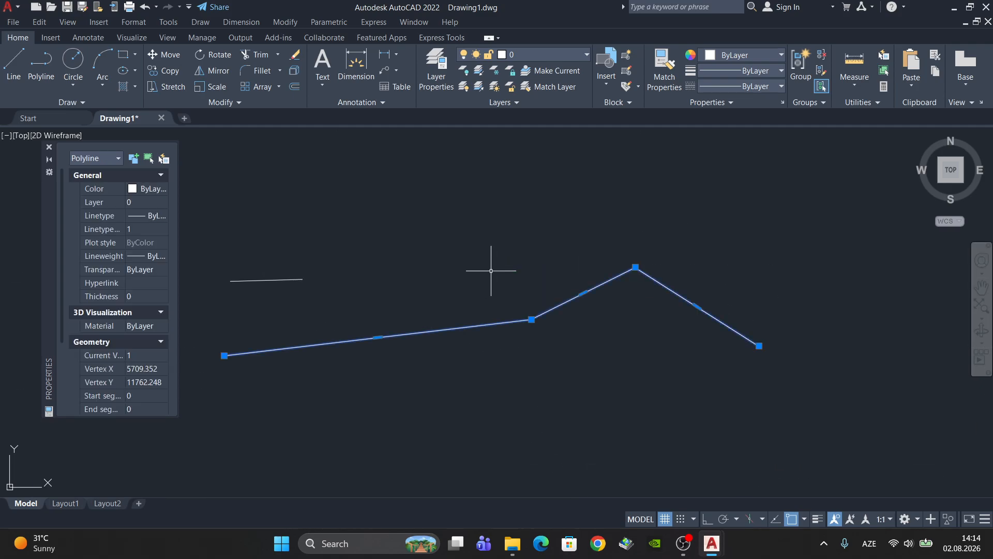
pyautogui.press('Delete')
# Draw a four-segment polyline beside the 1.5-unit line with segment lengths of 5, 6, 7 and 8 units.
pyautogui.write('l')
pyautogui.press('Return')
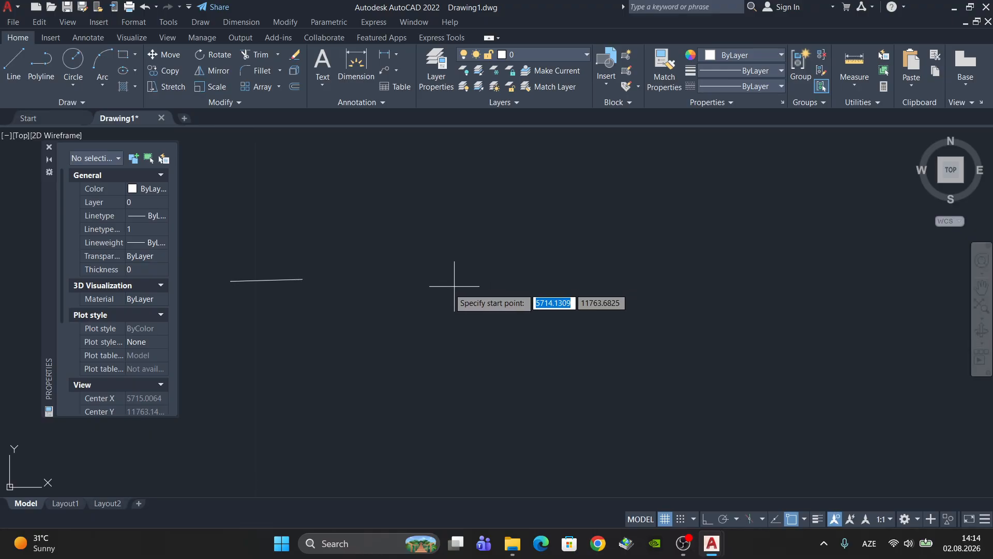
pyautogui.click(344, 321)
pyautogui.write('5')
pyautogui.press('Return')
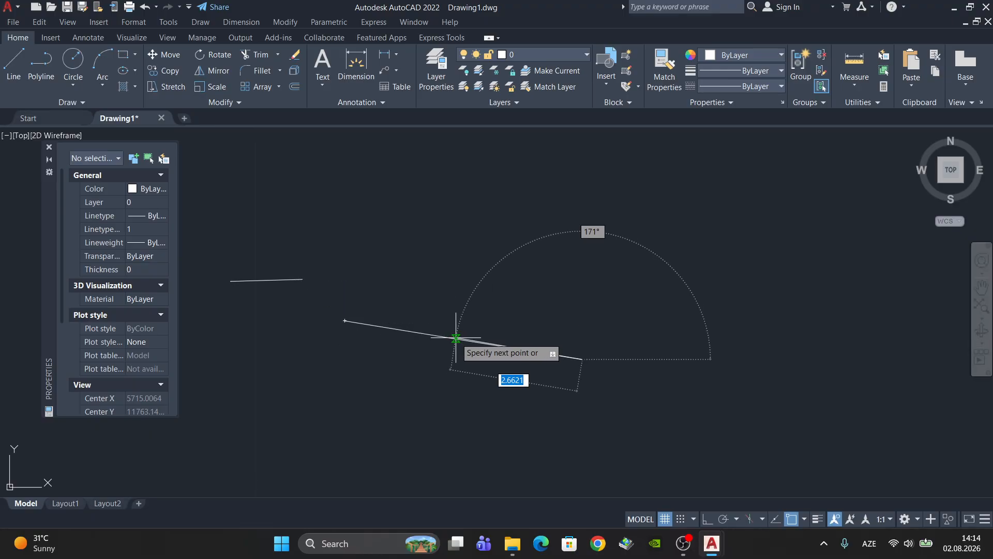
pyautogui.write('6')
pyautogui.press('Return')
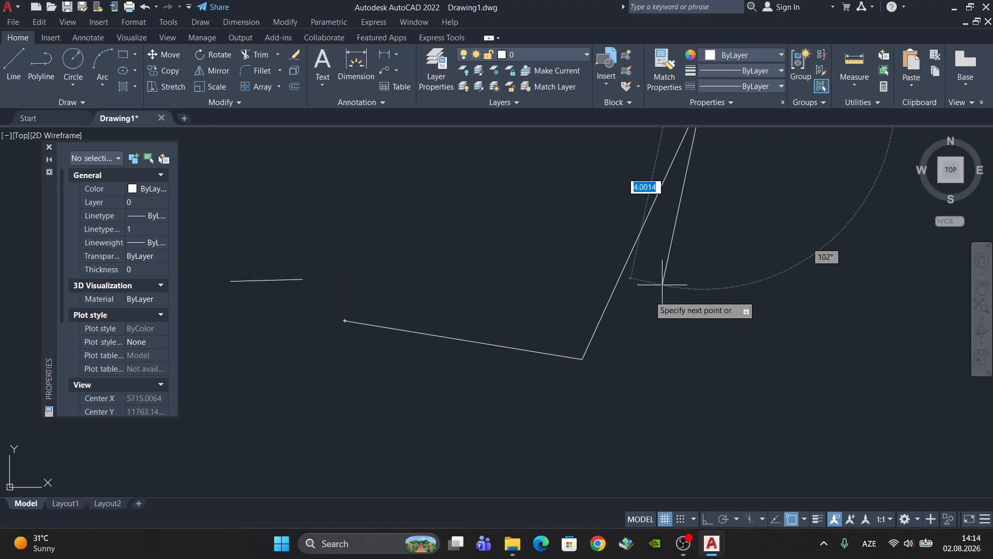
pyautogui.scroll(-4, 627, 313)
pyautogui.write('7')
pyautogui.press('Return')
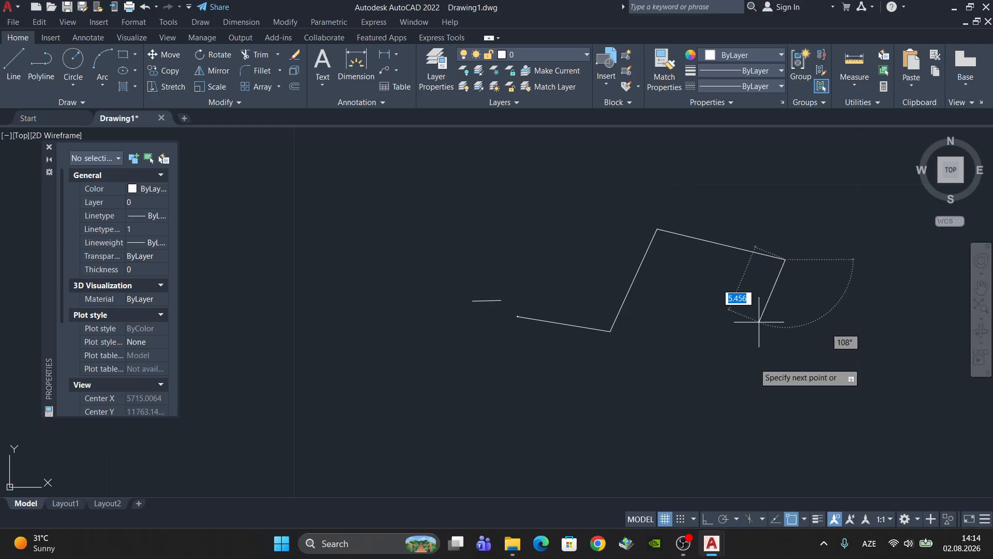
pyautogui.write('83')
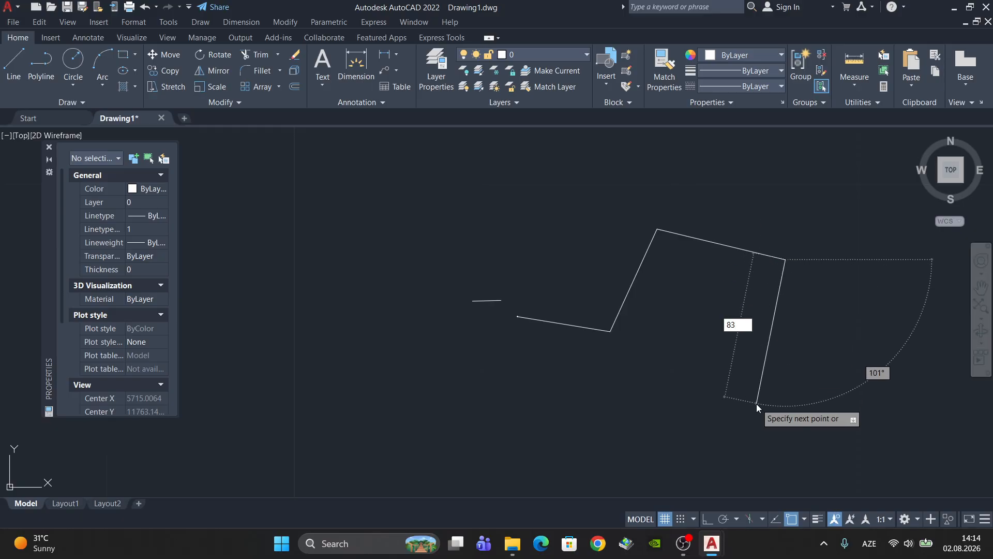
pyautogui.press('BackSpace')
pyautogui.press('Return')
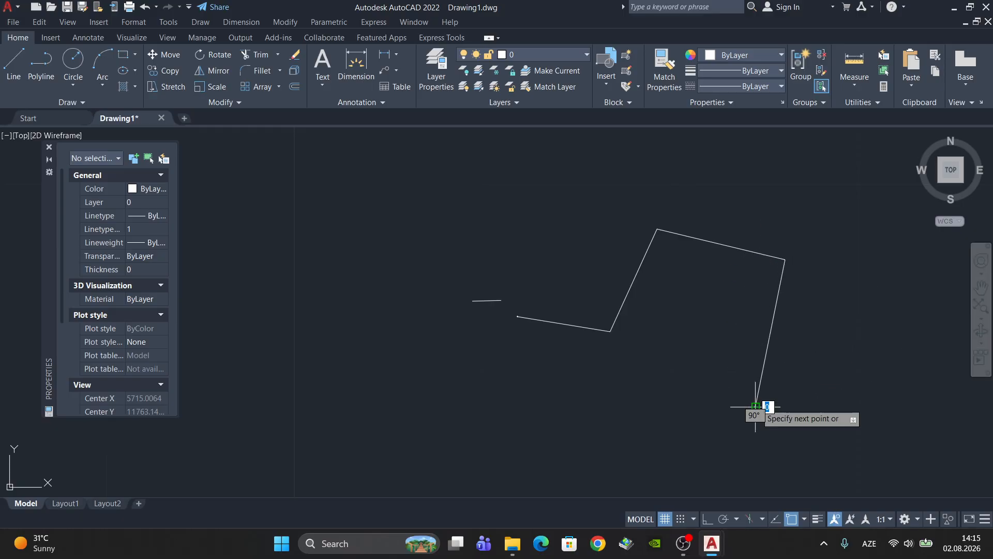
pyautogui.press('Return')
# Select the four-segment polyline, make a crossing selection around the 1.5-unit line, and clear each selection.
pyautogui.click(777, 304)
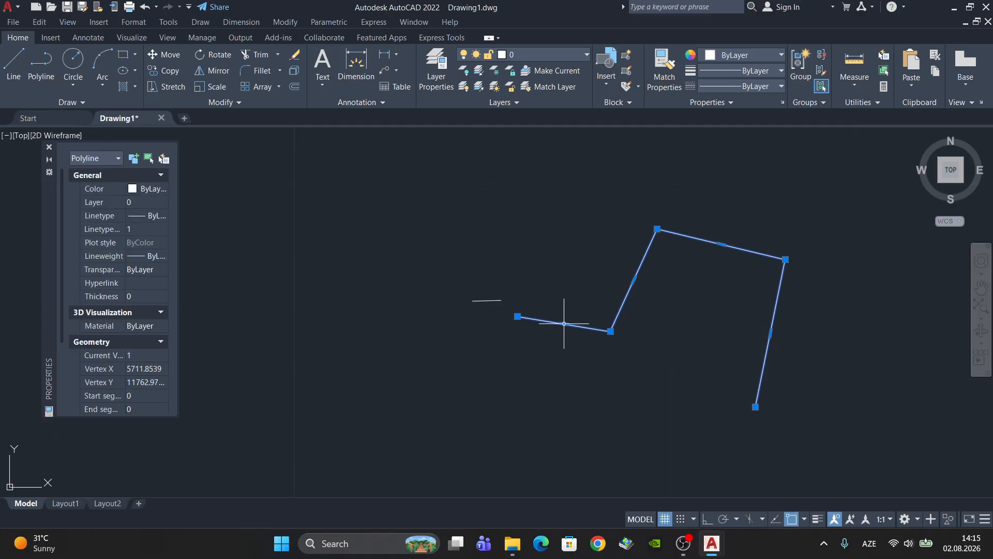
pyautogui.press('Escape')
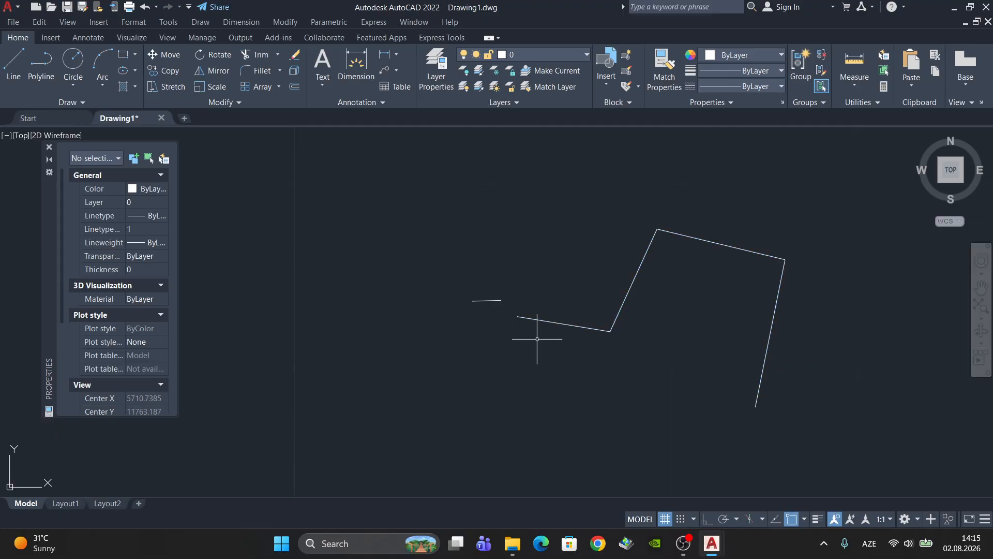
pyautogui.scroll(3, 488, 319)
pyautogui.click(485, 319)
pyautogui.click(395, 231)
pyautogui.scroll(-2, 505, 274)
pyautogui.press('Escape')
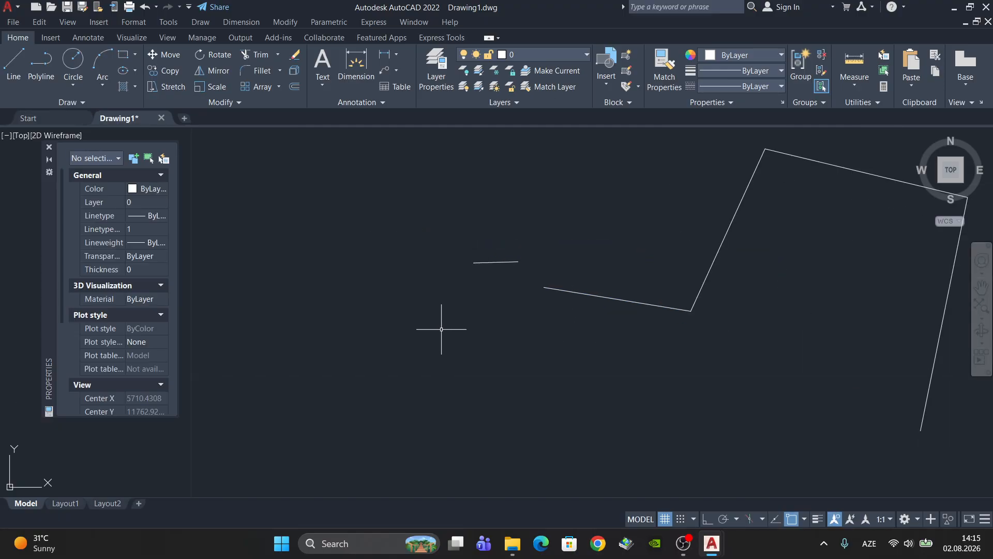
# Draw a small closed four-sided shape with the Line command below the 1.5-unit line, on the side away from the polyline.
pyautogui.write('l')
pyautogui.press('Return')
pyautogui.scroll(-2, 356, 345)
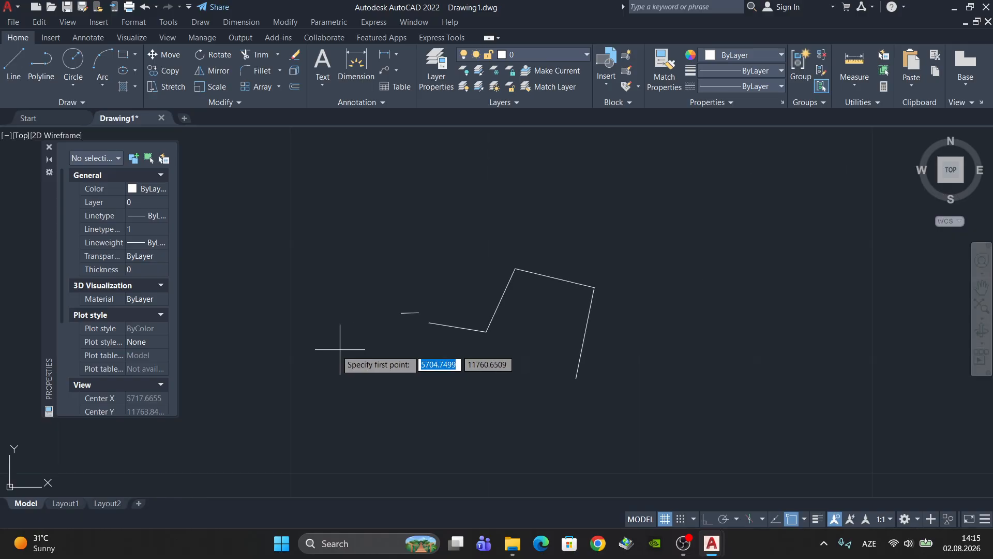
pyautogui.click(290, 360)
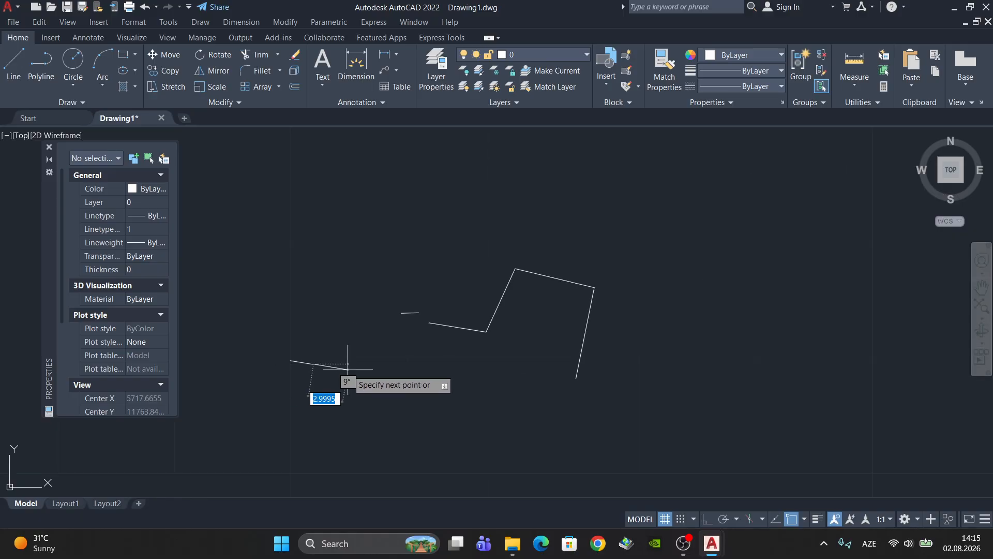
pyautogui.click(313, 364)
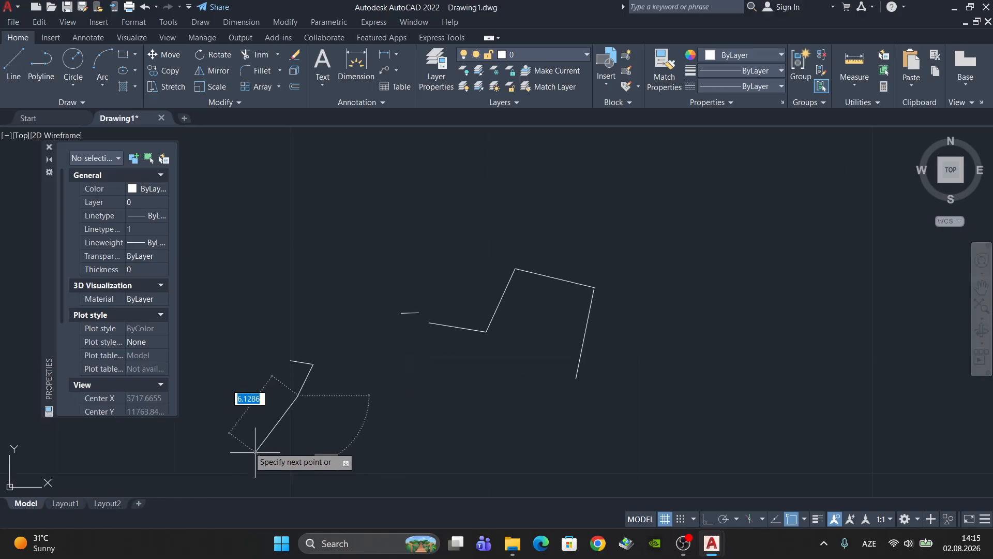
pyautogui.click(297, 395)
pyautogui.click(253, 385)
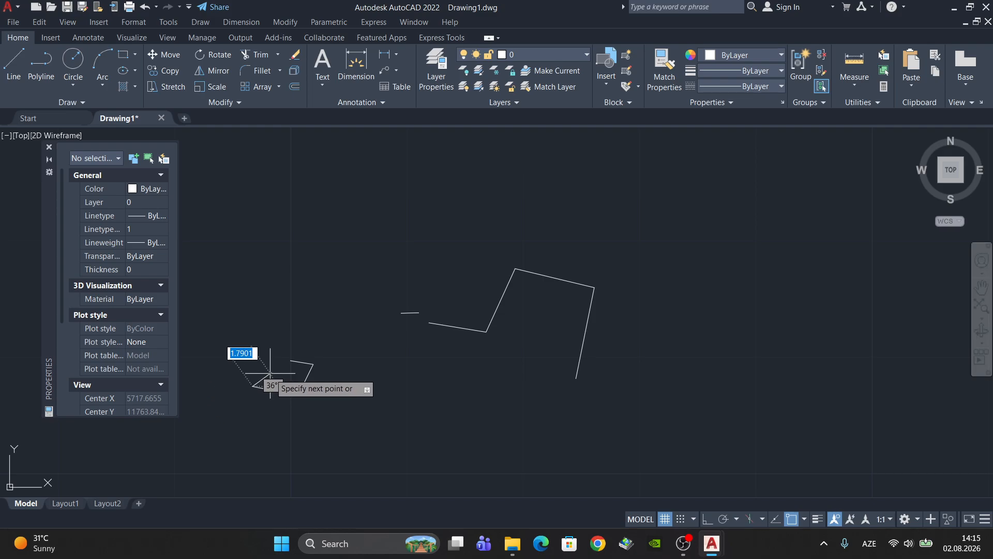
pyautogui.scroll(2, 286, 367)
pyautogui.click(291, 359)
pyautogui.press('Escape')
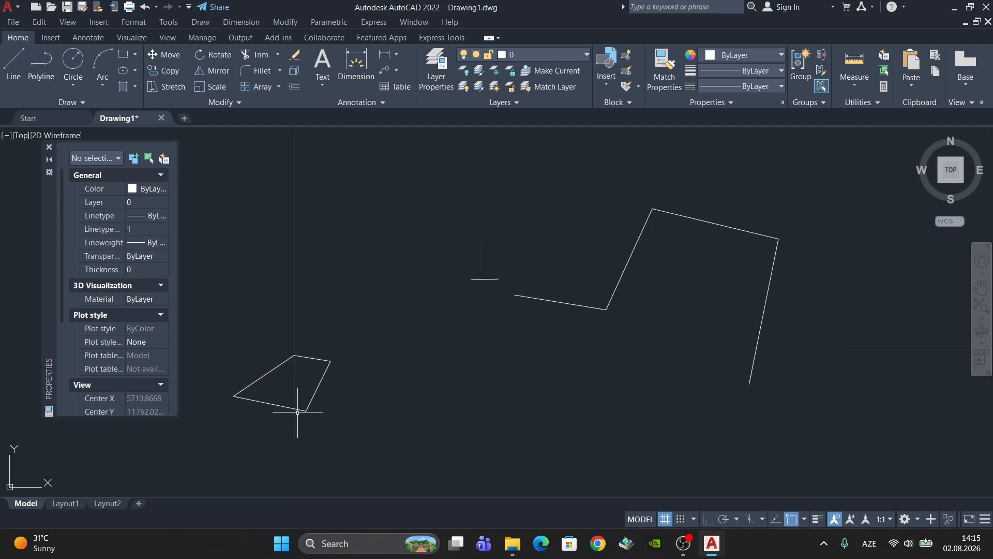
pyautogui.moveTo(297, 387); pyautogui.dragTo(435, 376, button='middle')
pyautogui.scroll(3, 434, 386)
pyautogui.scroll(-2, 417, 334)
pyautogui.scroll(-4, 336, 368)
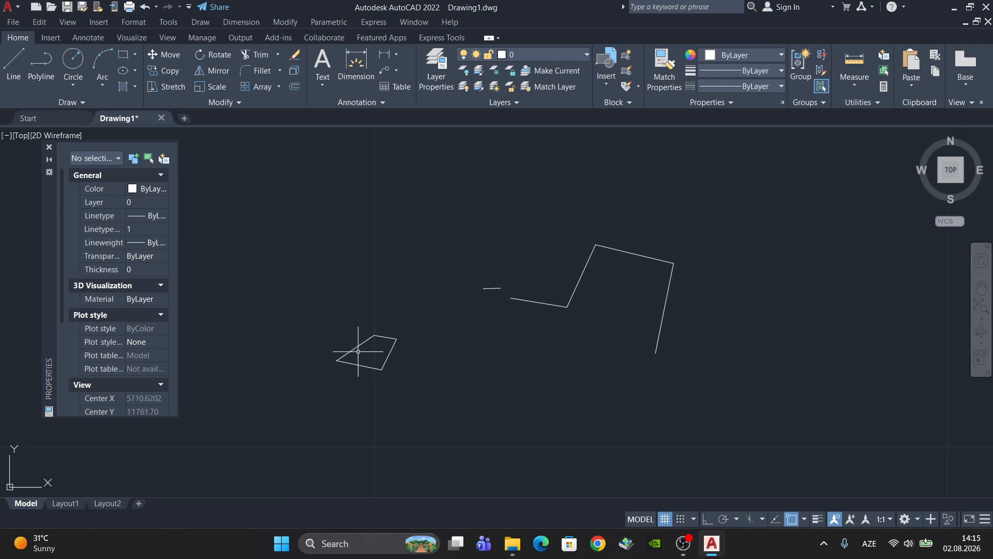
pyautogui.moveTo(519, 323); pyautogui.dragTo(357, 330, button='middle')
pyautogui.moveTo(259, 319); pyautogui.dragTo(225, 312, button='middle')
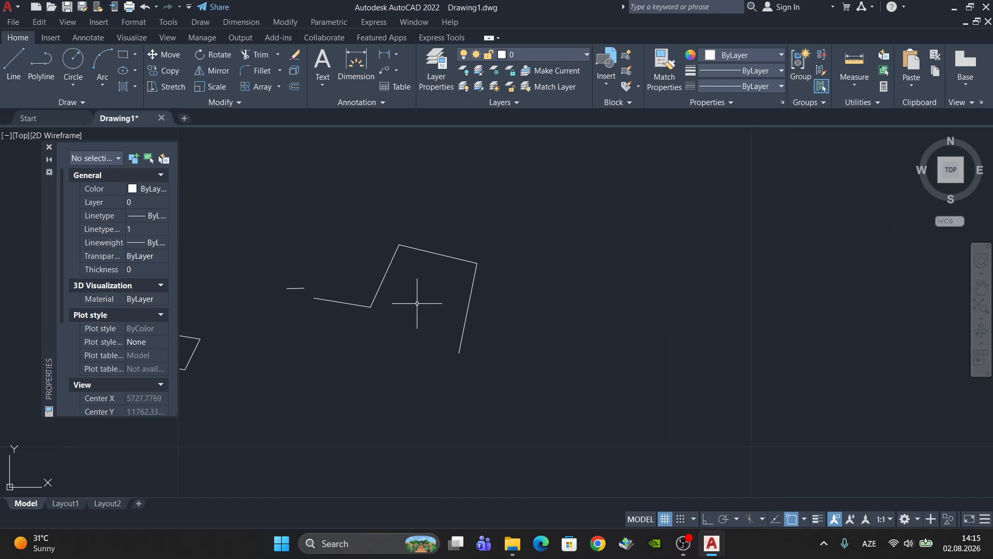
pyautogui.click(73, 60)
pyautogui.moveTo(584, 241); pyautogui.dragTo(546, 234, button='middle')
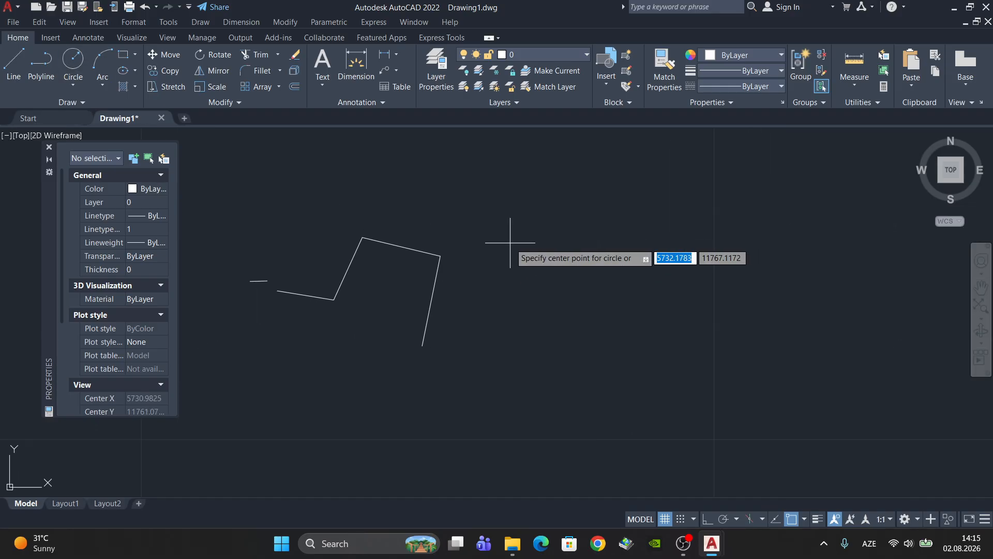
pyautogui.press('Escape')
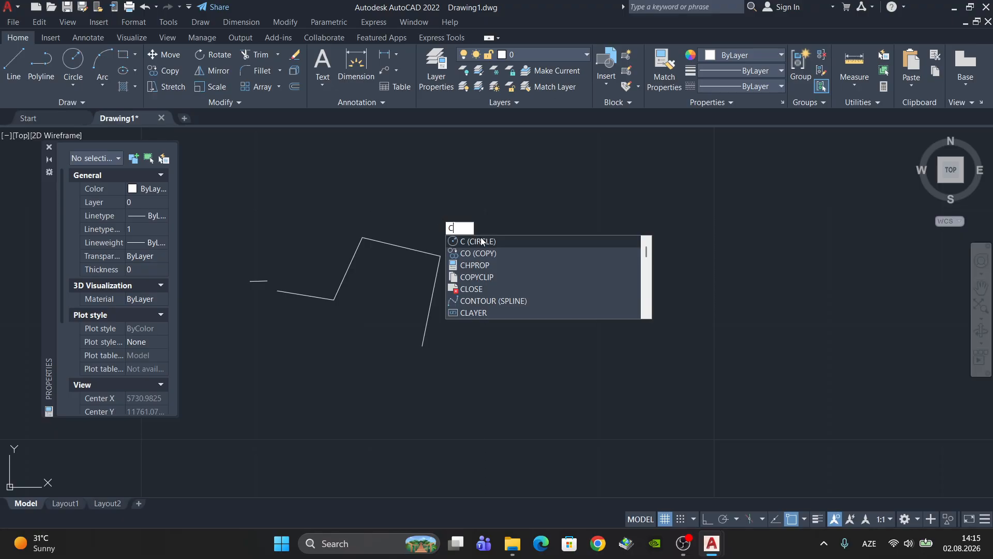
# Draw a circle with a radius of 7.5 beside the four-segment polyline, on the side away from the 1.5-unit line.
pyautogui.press('Return')
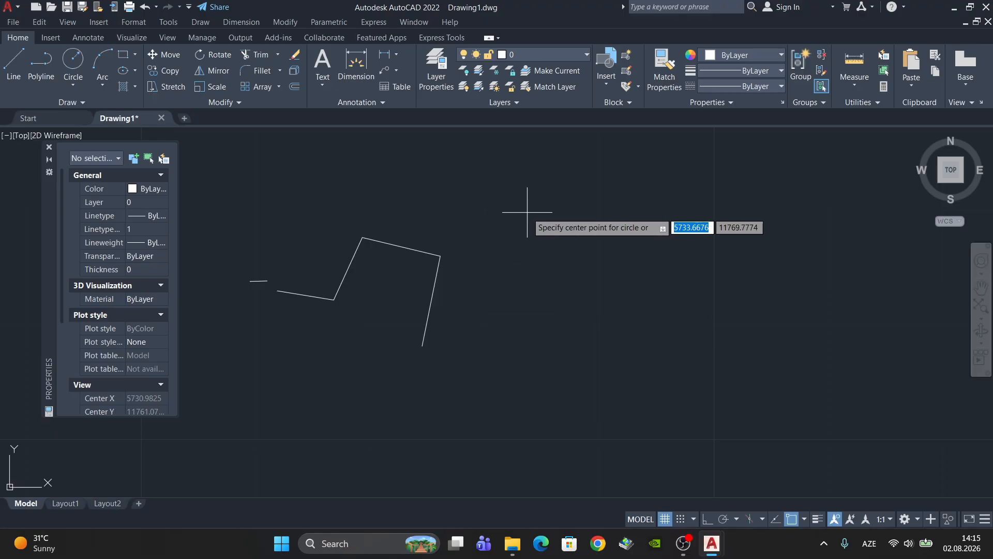
pyautogui.click(527, 212)
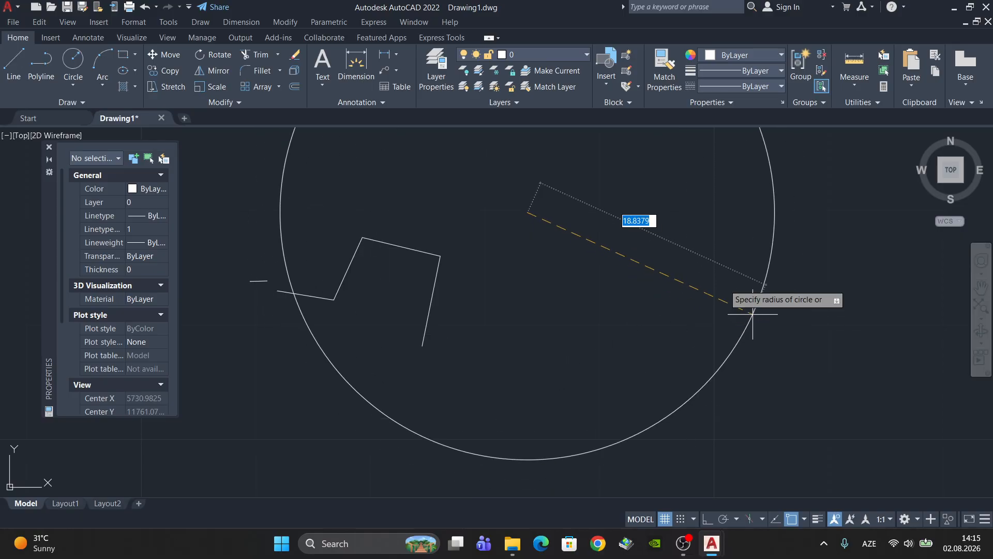
pyautogui.scroll(-4, 730, 354)
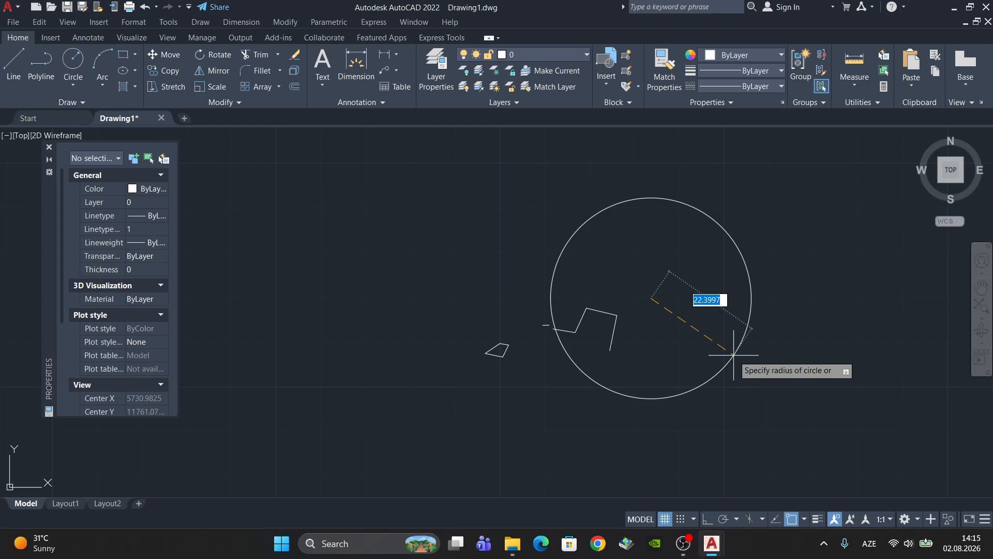
pyautogui.write('7.5')
pyautogui.press('Return')
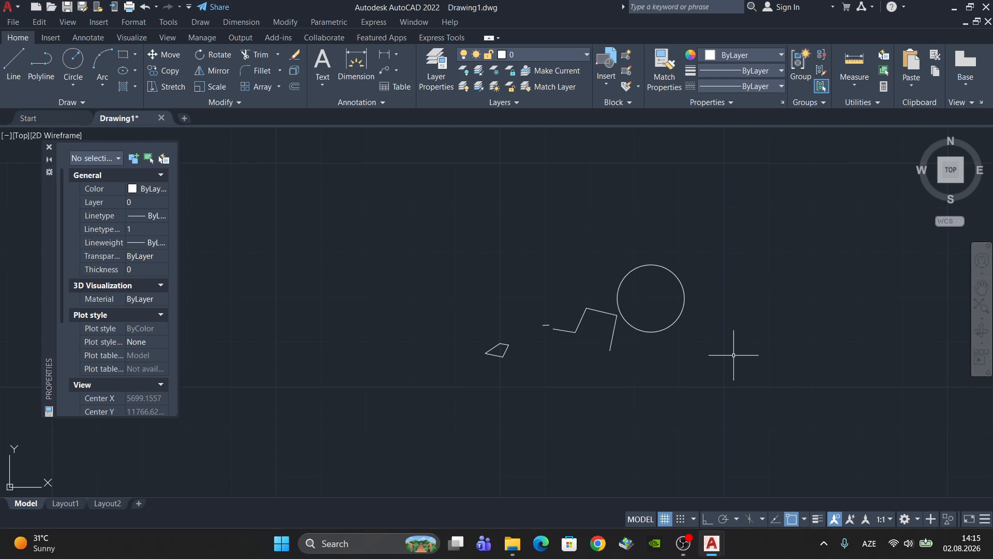
# Select the circle to check its radius, then clear the selection and close the Properties palette.
pyautogui.scroll(4, 733, 355)
pyautogui.click(682, 309)
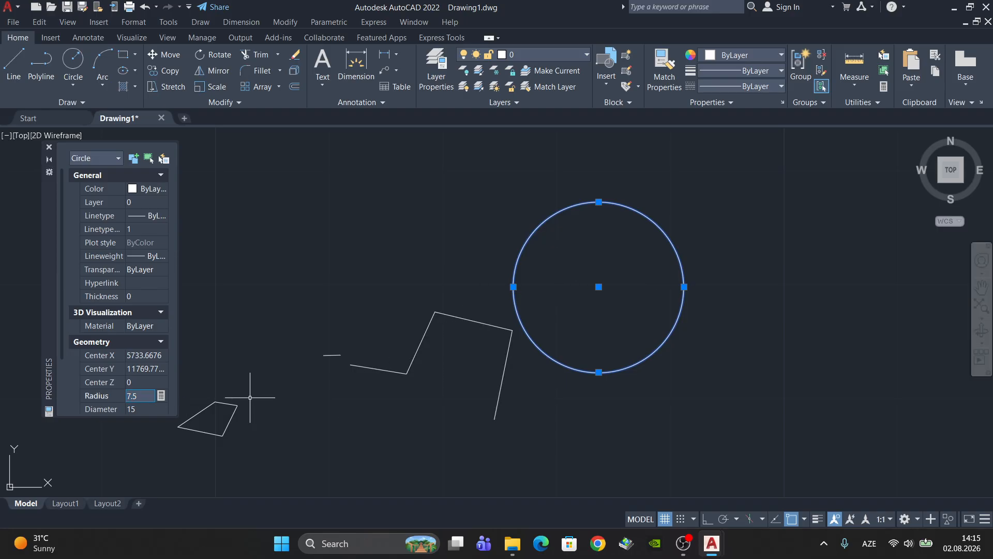
pyautogui.press('Escape')
pyautogui.click(50, 147)
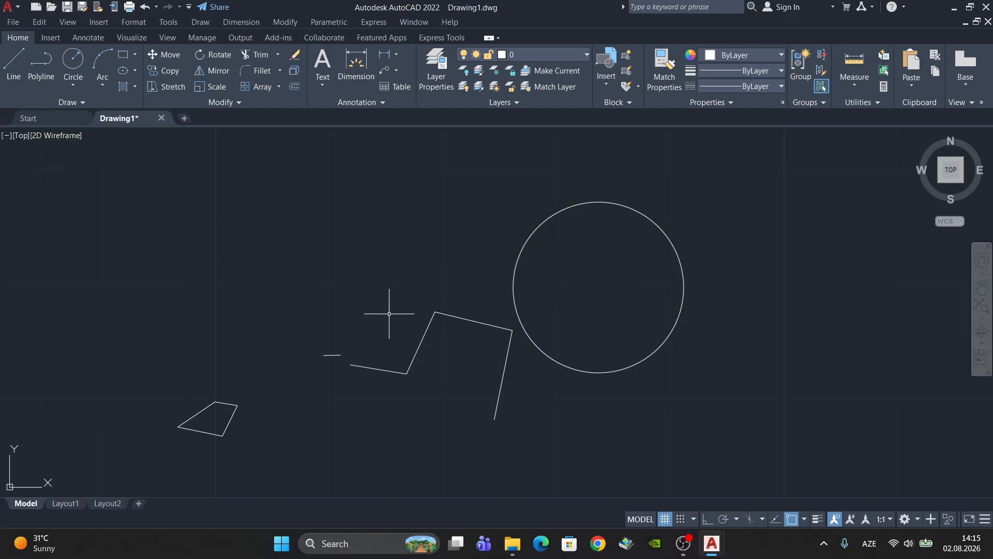
# Select the circle with crossing selections that only touch its edge, clearing each selection.
pyautogui.scroll(-4, 417, 308)
pyautogui.moveTo(492, 331); pyautogui.dragTo(523, 325, button='middle')
pyautogui.click(553, 334)
pyautogui.click(535, 302)
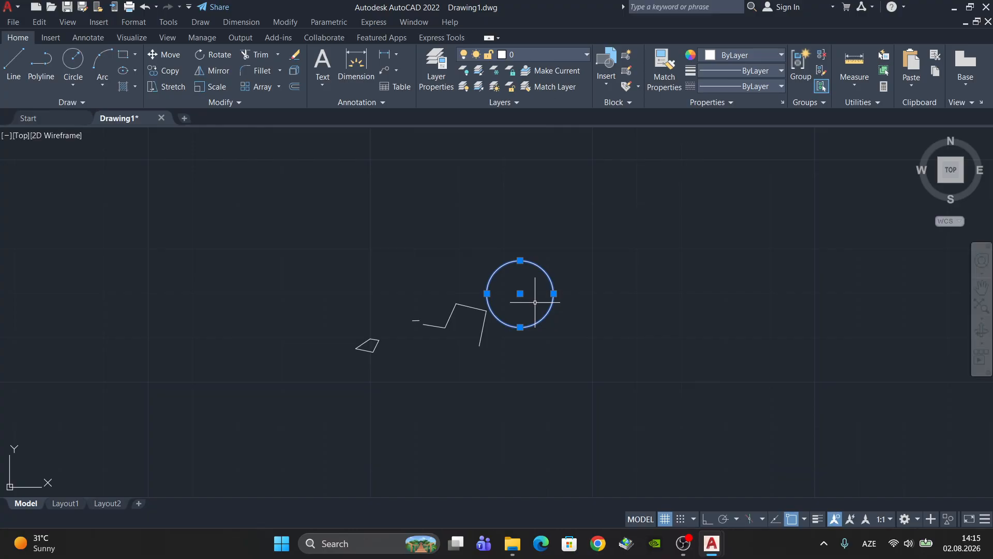
pyautogui.press('Escape')
pyautogui.click(553, 332)
pyautogui.click(532, 280)
pyautogui.press('Escape')
# Select the circle with a crossing selection, examine its geometry values in the Properties palette, and clear the selection.
pyautogui.click(573, 352)
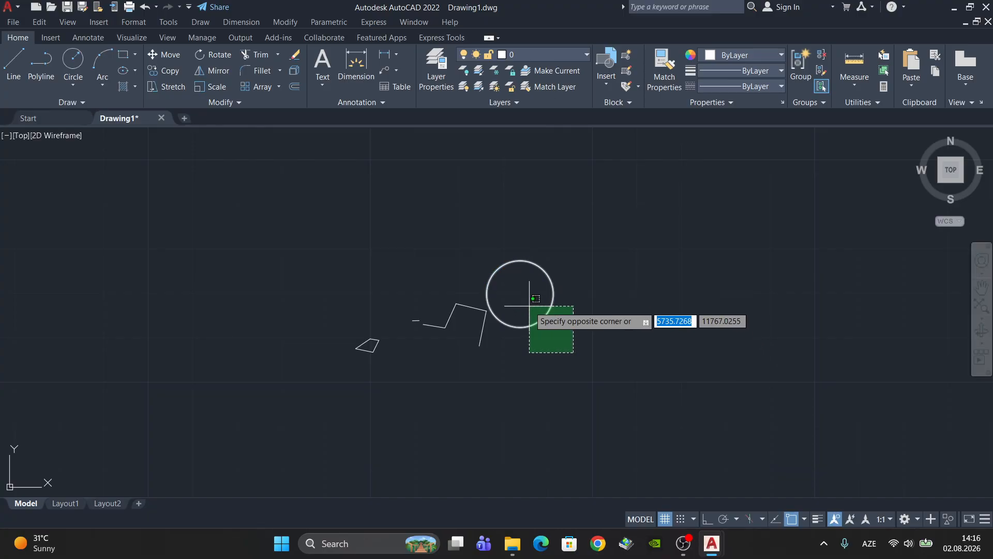
pyautogui.click(535, 300)
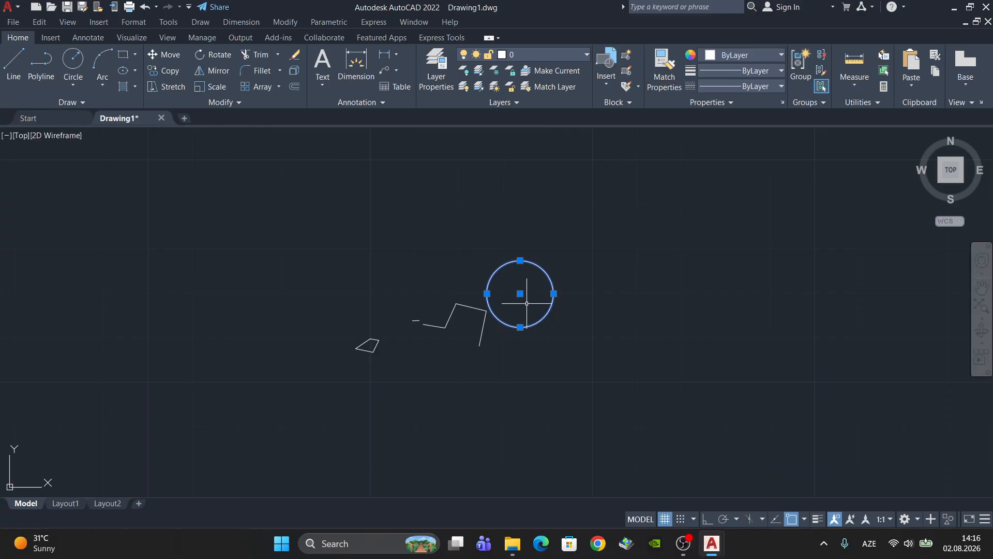
pyautogui.rightClick(527, 307)
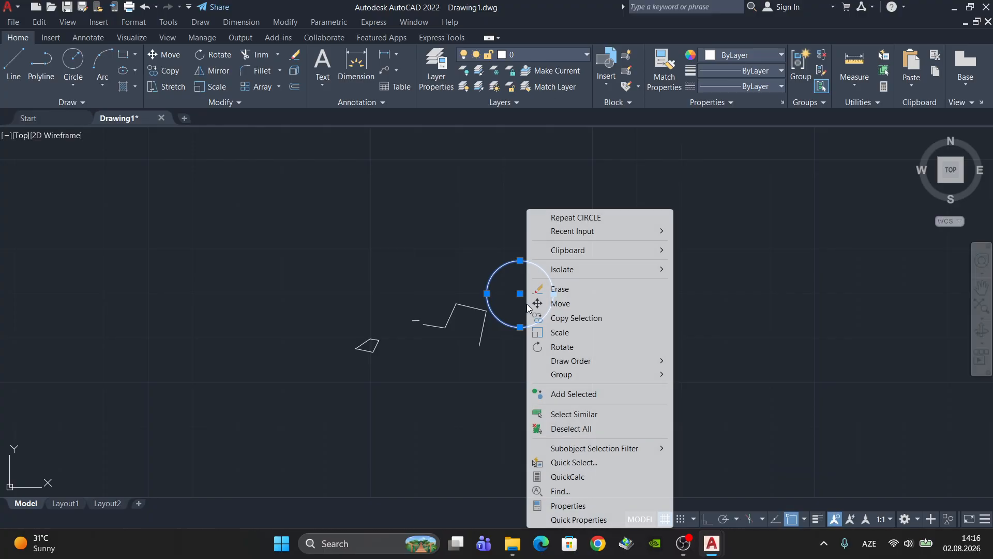
pyautogui.click(574, 508)
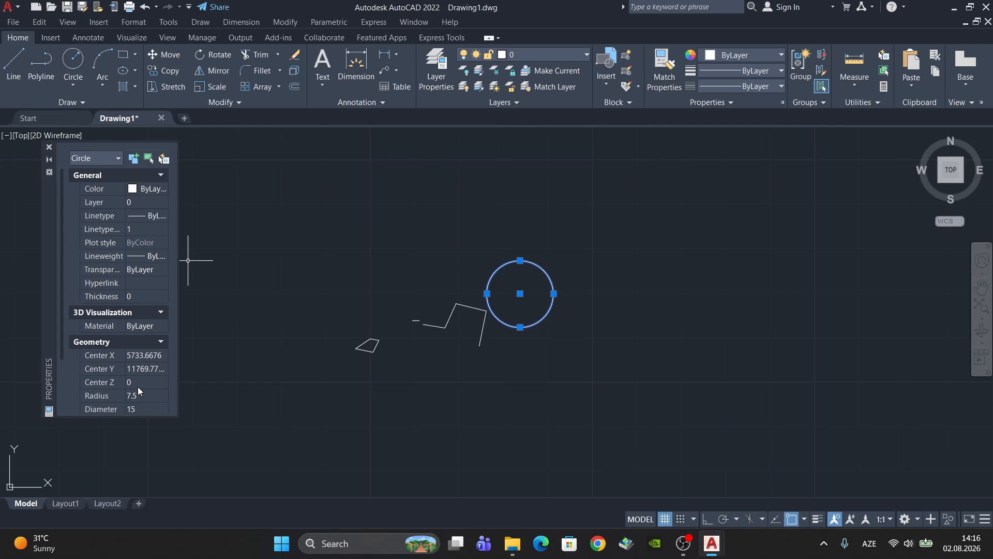
pyautogui.scroll(-2, 150, 401)
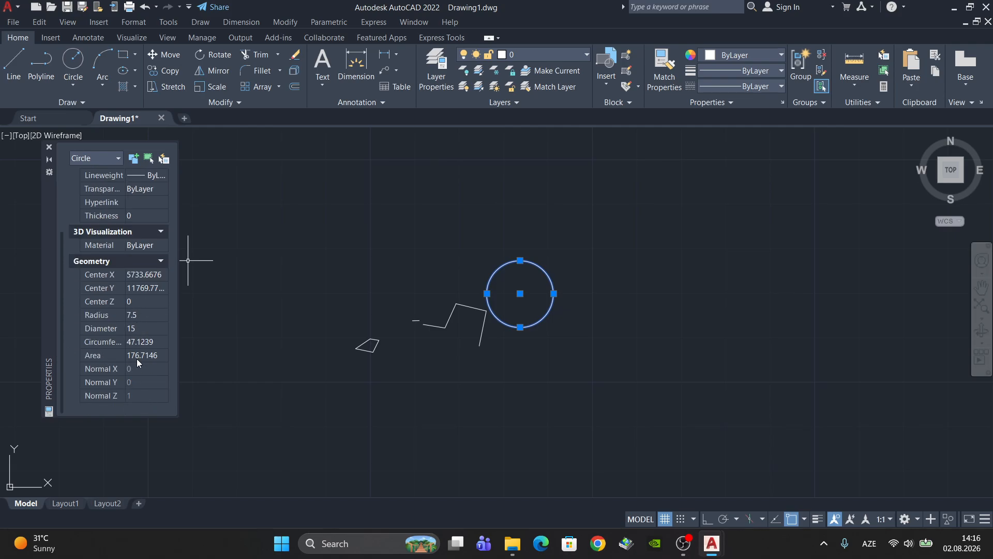
pyautogui.scroll(3, 135, 358)
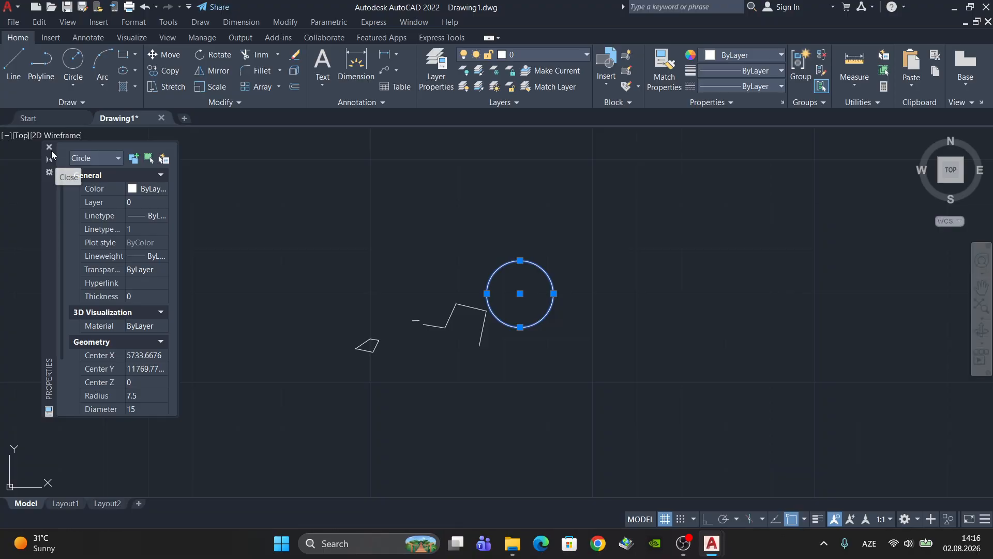
pyautogui.press('Escape')
# Run a spelling check of the entire drawing with the SP (SPELL) command and close the Check Spelling dialog.
pyautogui.moveTo(541, 313)
pyautogui.mouseDown(button='middle')
pyautogui.moveTo(585, 333)
pyautogui.moveTo(621, 326)
pyautogui.mouseUp(button='middle')
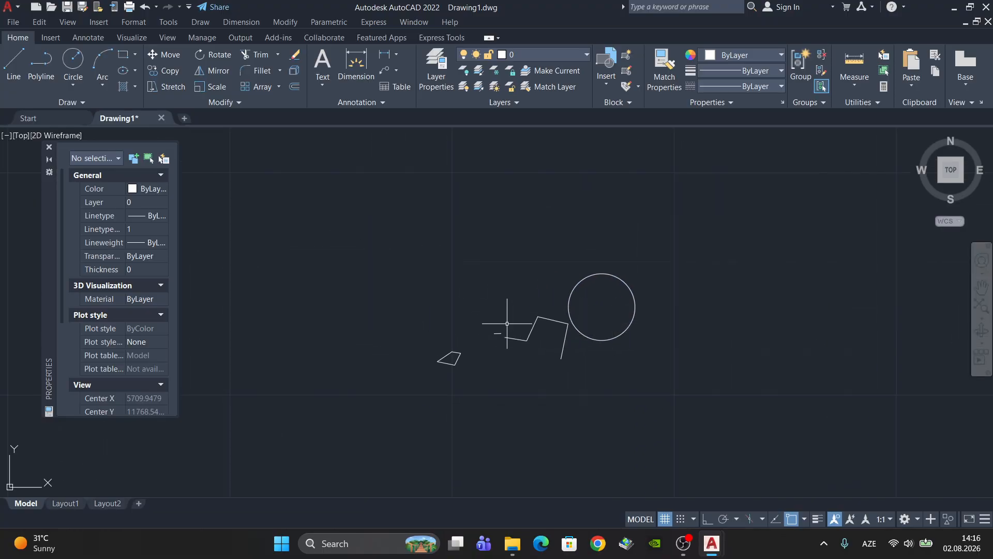
pyautogui.click(76, 101)
pyautogui.write('SP')
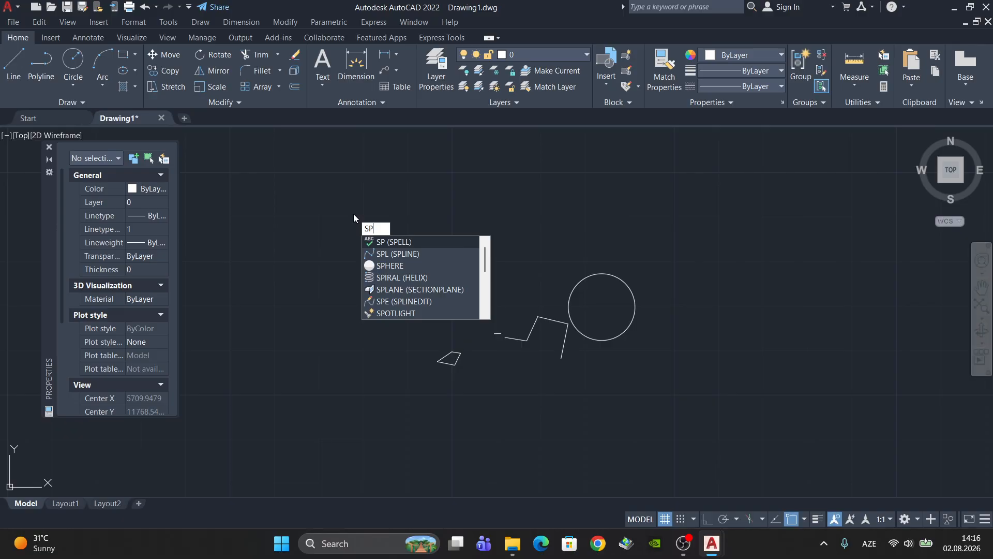
pyautogui.press('Return')
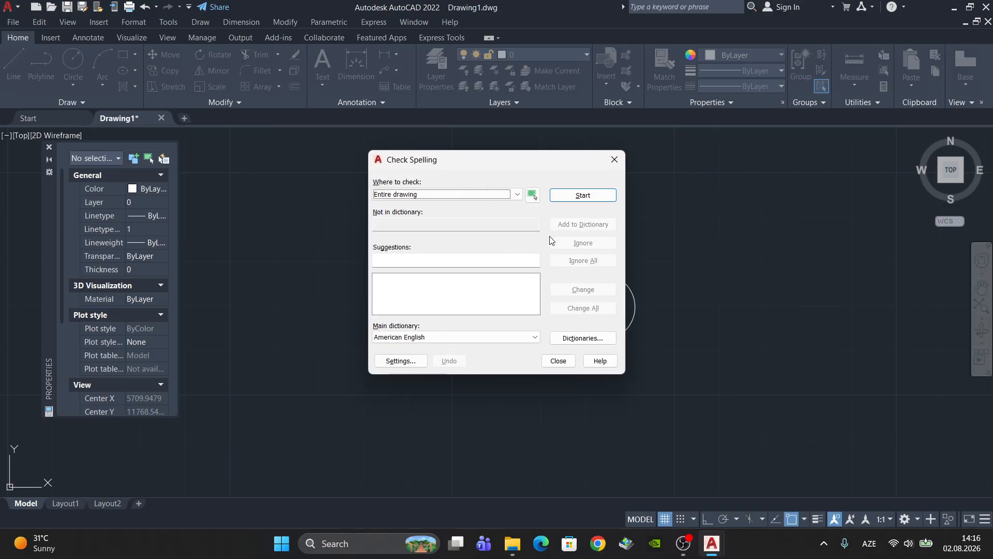
pyautogui.click(558, 361)
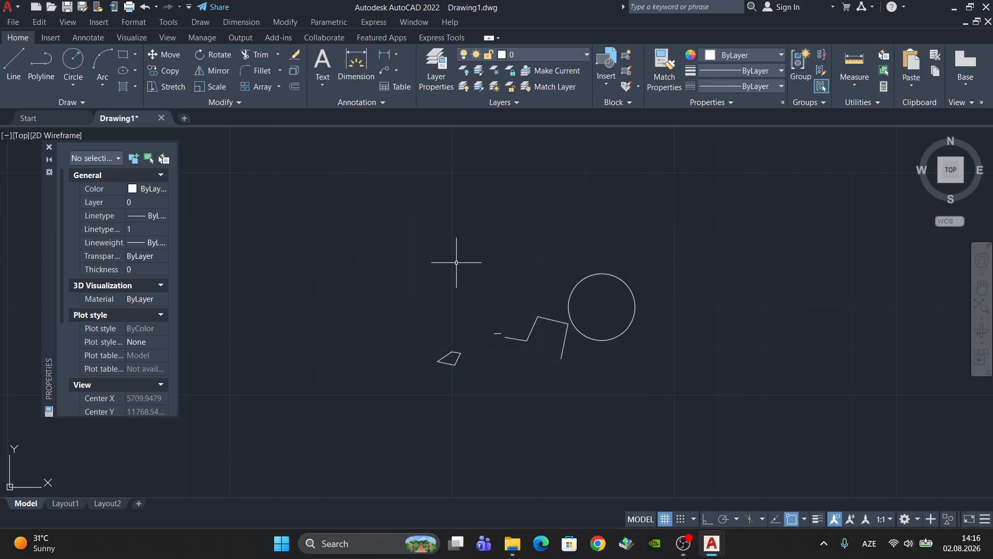
pyautogui.click(415, 237)
pyautogui.click(480, 267)
pyautogui.press('Return')
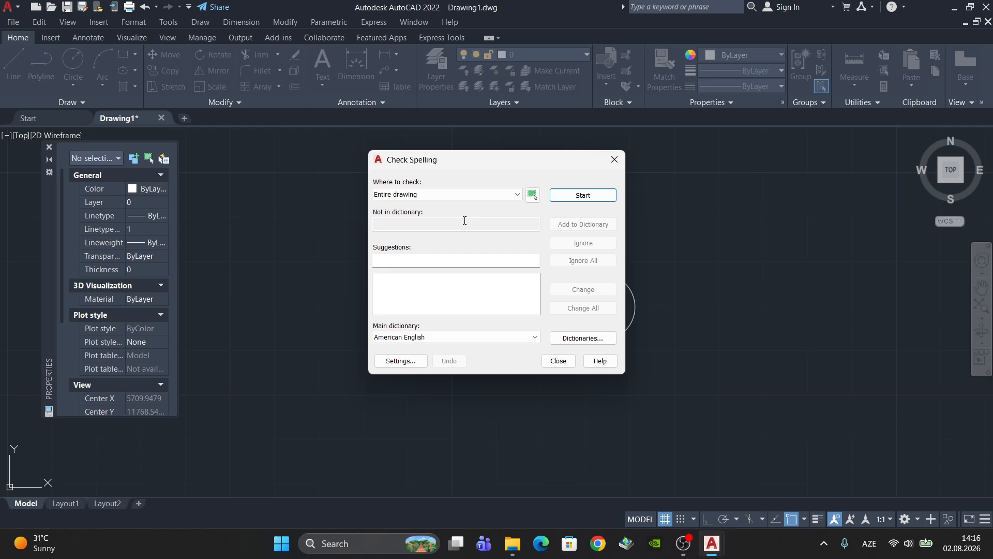
pyautogui.click(575, 193)
pyautogui.click(511, 293)
pyautogui.click(614, 159)
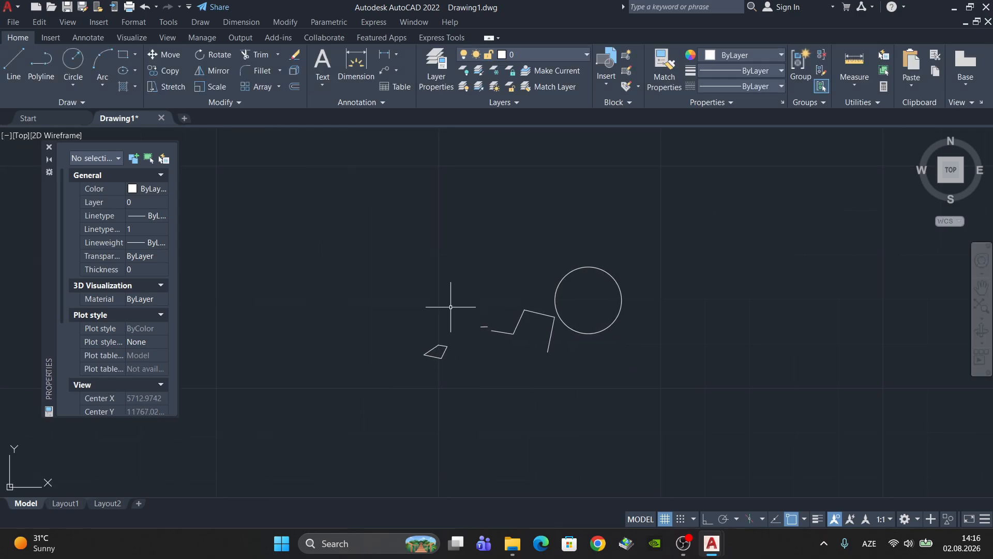
pyautogui.click(79, 101)
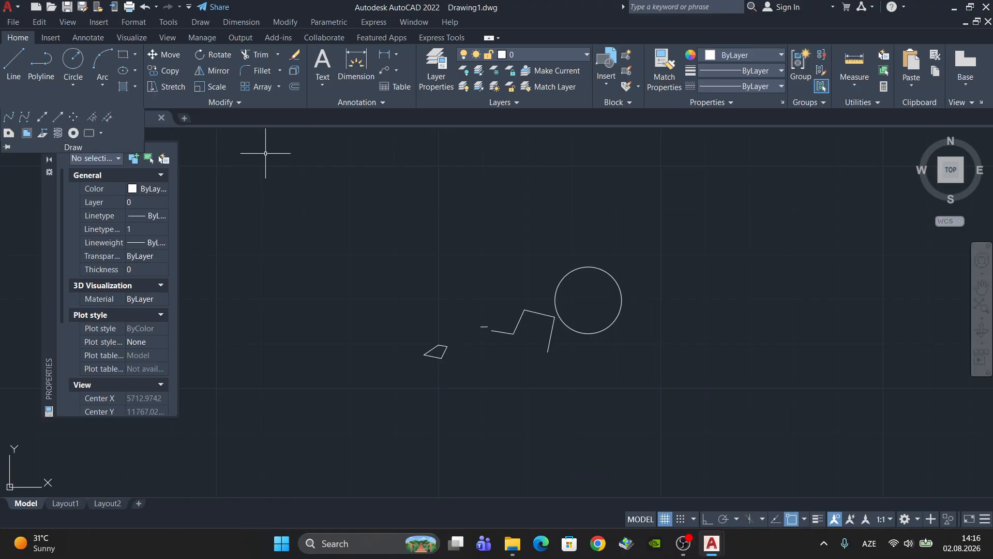
pyautogui.scroll(5, 483, 314)
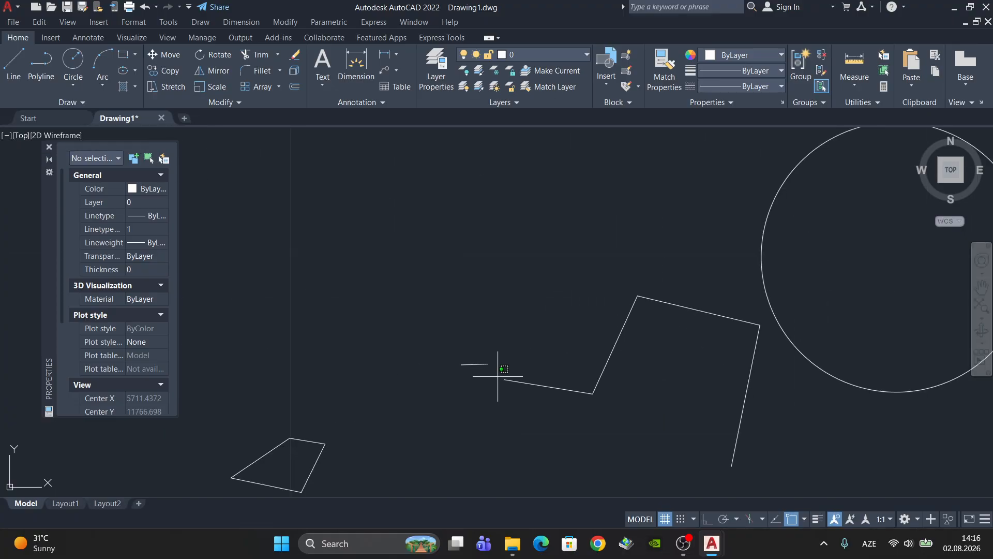
pyautogui.click(474, 364)
pyautogui.press('Escape')
pyautogui.scroll(-3, 461, 377)
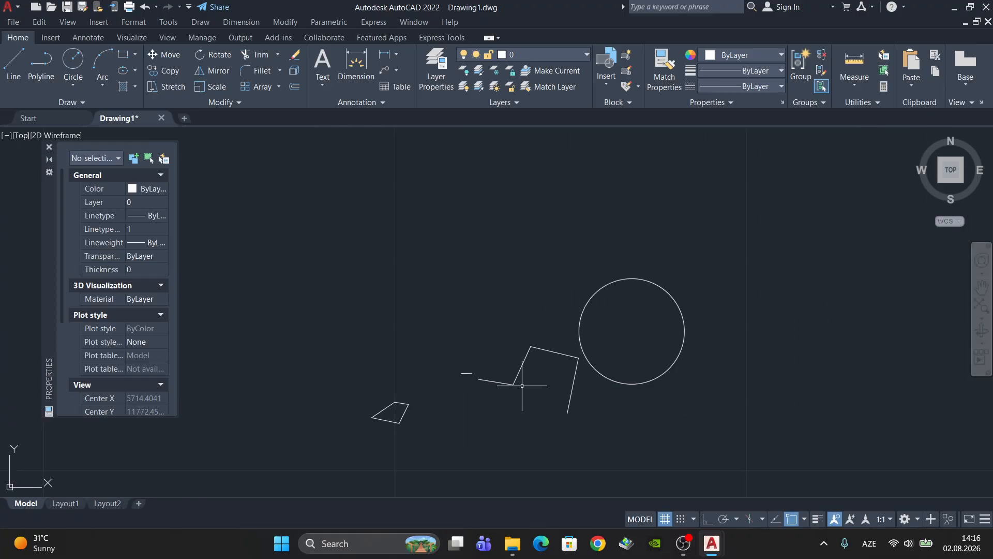
pyautogui.moveTo(522, 385); pyautogui.dragTo(484, 369, button='middle')
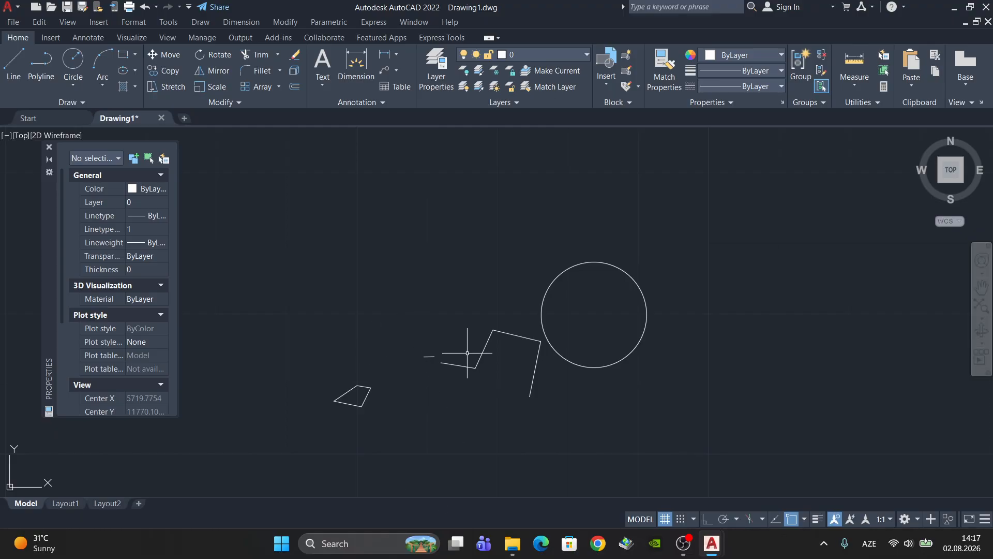
pyautogui.moveTo(505, 347); pyautogui.dragTo(507, 315, button='middle')
pyautogui.moveTo(596, 252); pyautogui.dragTo(669, 236, button='middle')
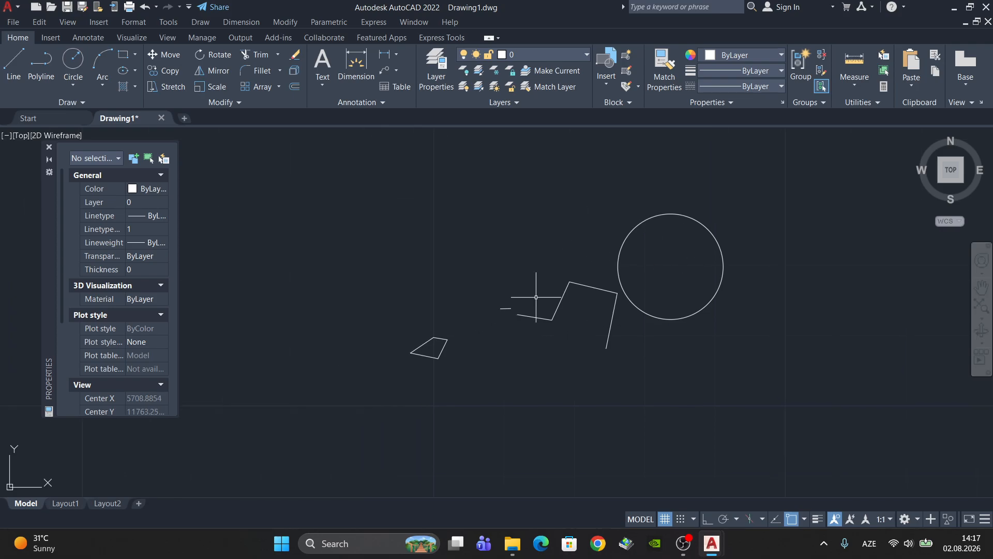
pyautogui.scroll(4, 435, 332)
pyautogui.moveTo(444, 348); pyautogui.dragTo(490, 313, button='middle')
pyautogui.scroll(2, 652, 280)
pyautogui.moveTo(653, 279); pyautogui.dragTo(515, 297, button='middle')
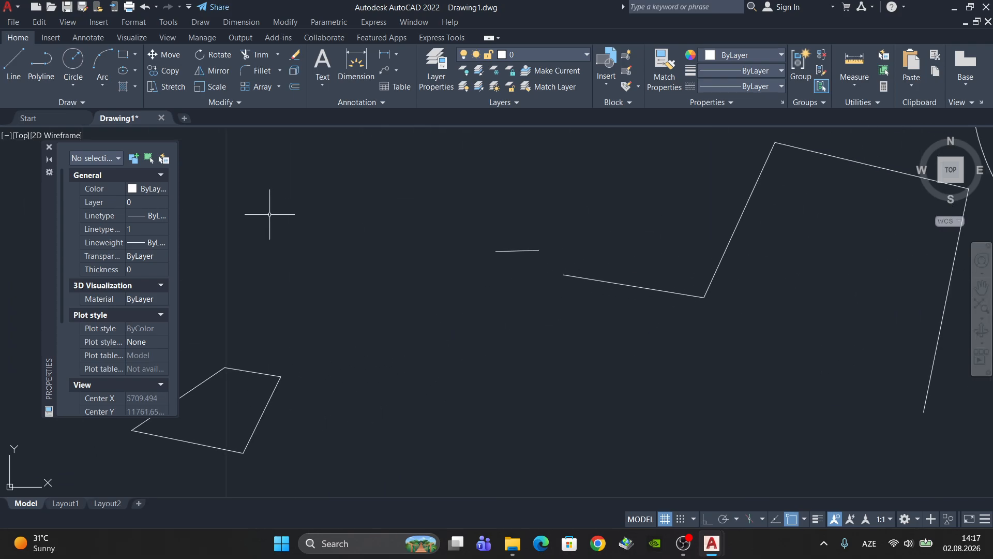
pyautogui.moveTo(584, 253); pyautogui.dragTo(450, 286, button='middle')
pyautogui.scroll(-5, 399, 322)
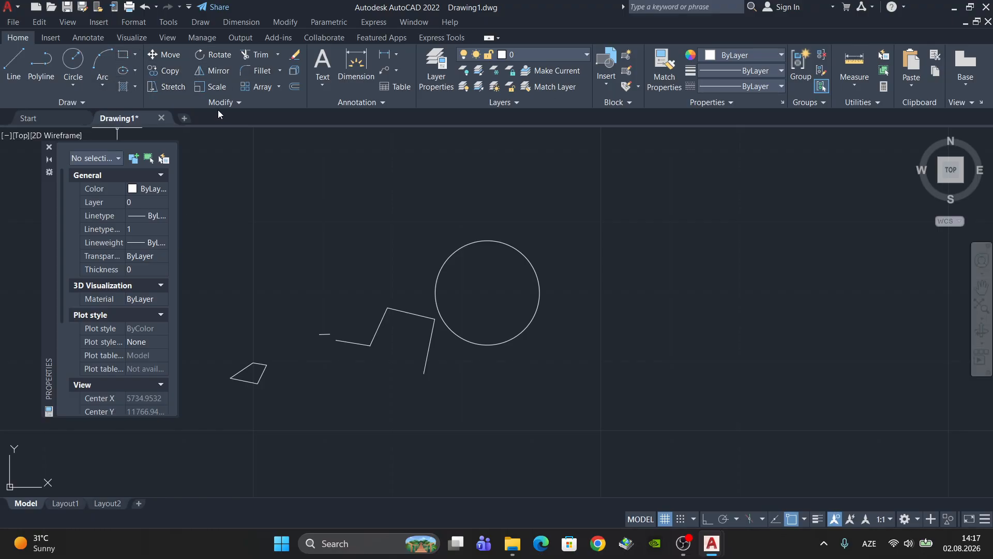
pyautogui.moveTo(412, 205); pyautogui.dragTo(436, 201, button='middle')
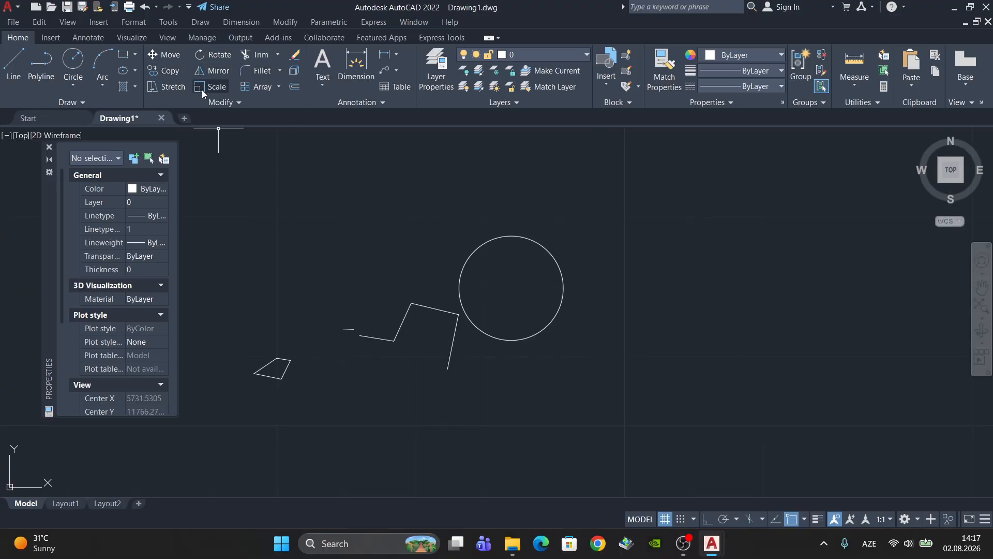
pyautogui.click(280, 71)
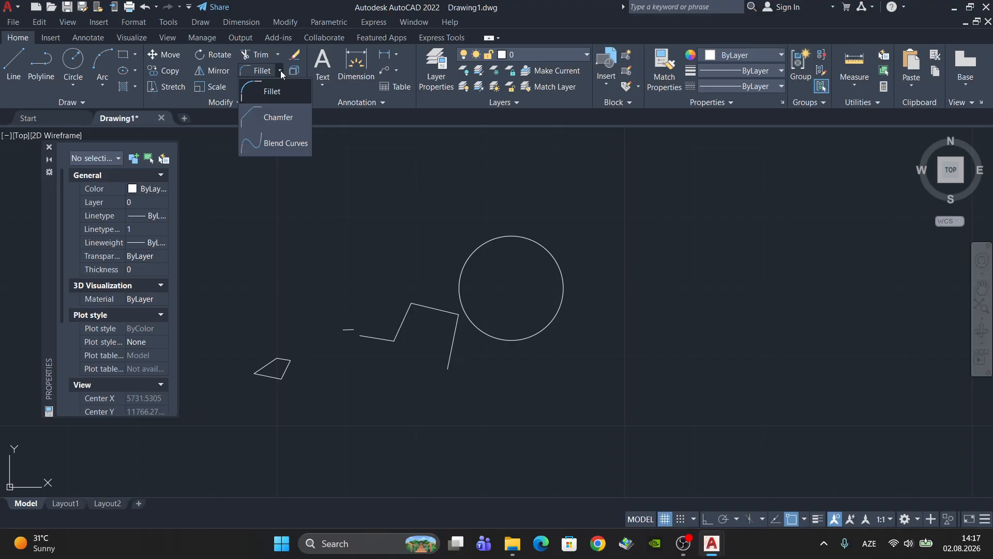
pyautogui.click(280, 70)
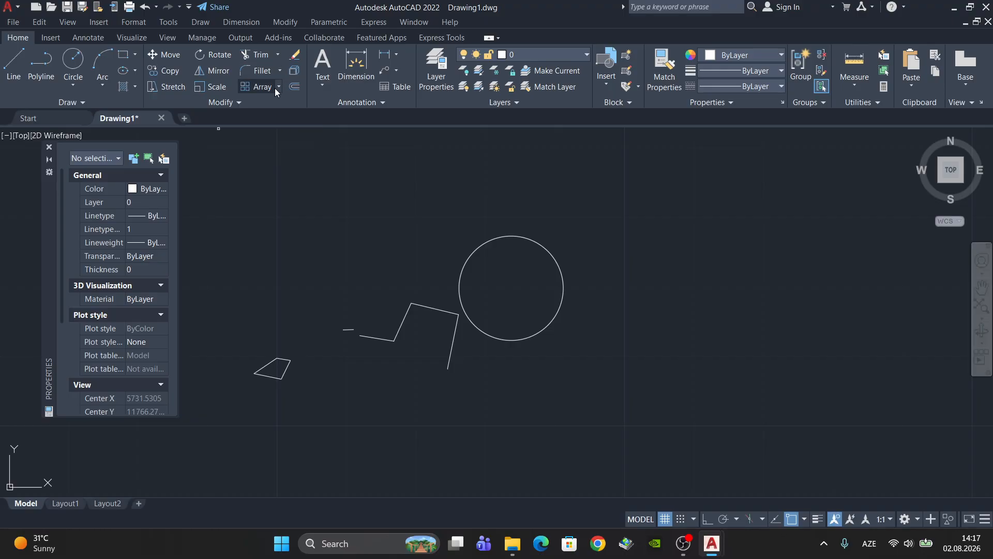
pyautogui.click(279, 87)
pyautogui.click(279, 87)
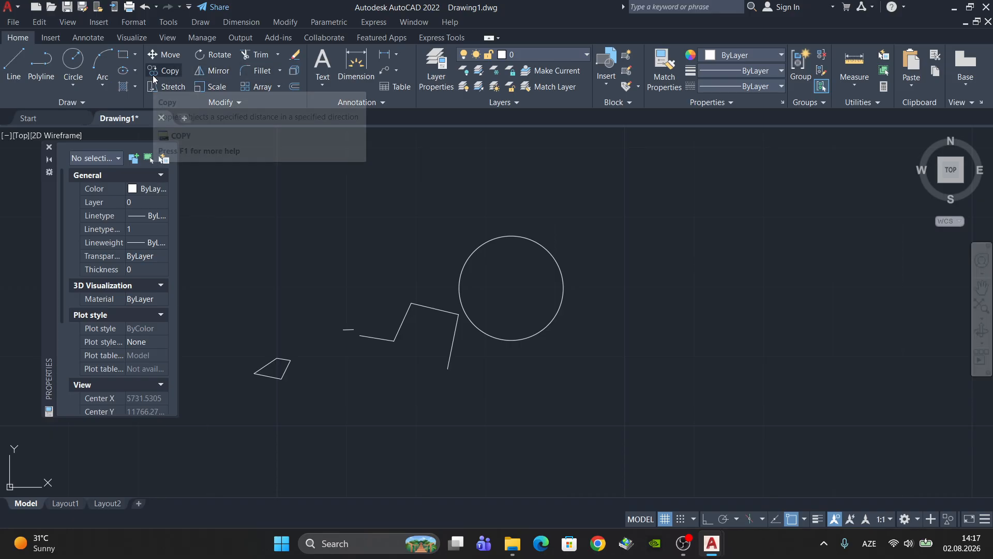
pyautogui.click(165, 54)
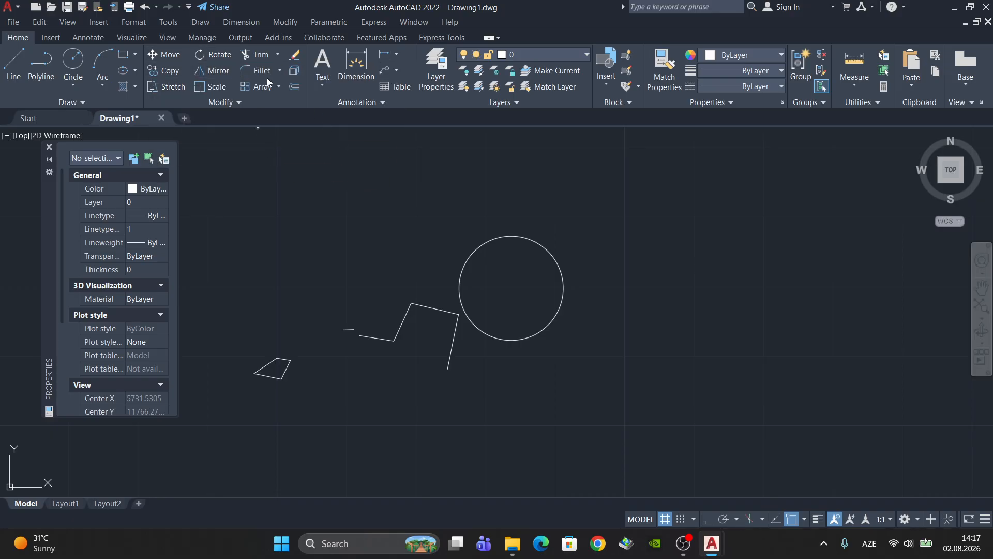
pyautogui.click(278, 86)
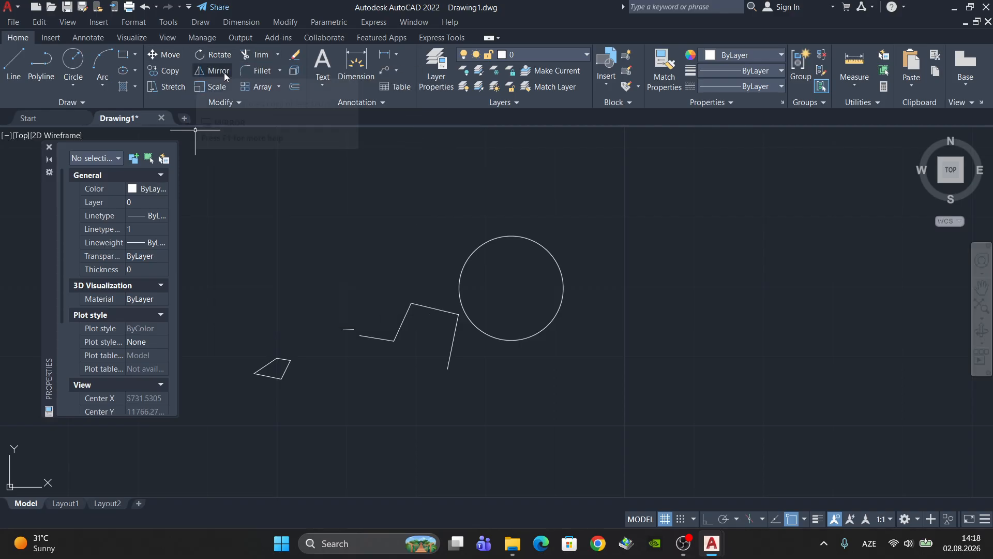
pyautogui.moveTo(359, 356); pyautogui.dragTo(407, 347, button='middle')
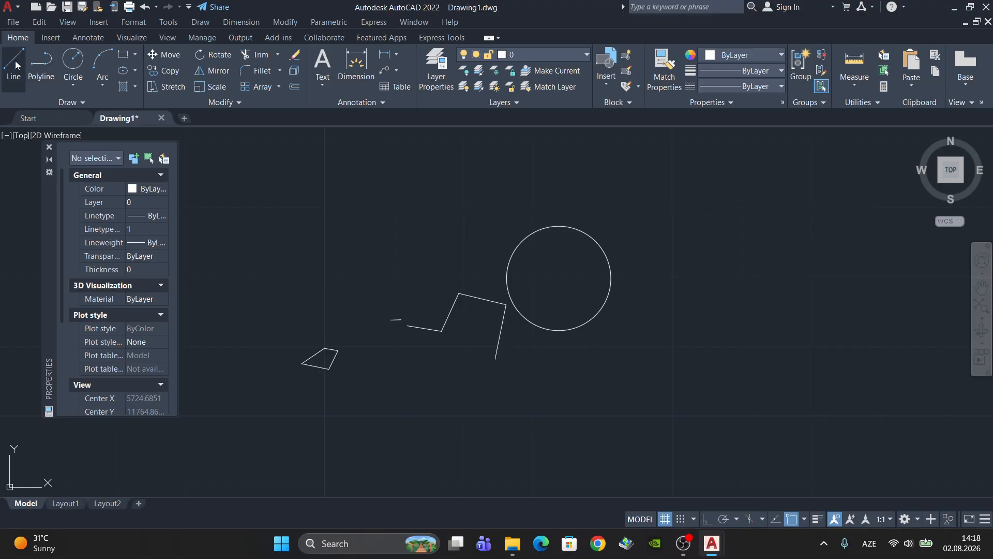
# Examine the additional drawing tools and the circle creation methods, then close the lists without starting a command.
pyautogui.moveTo(544, 299); pyautogui.dragTo(587, 375, button='middle')
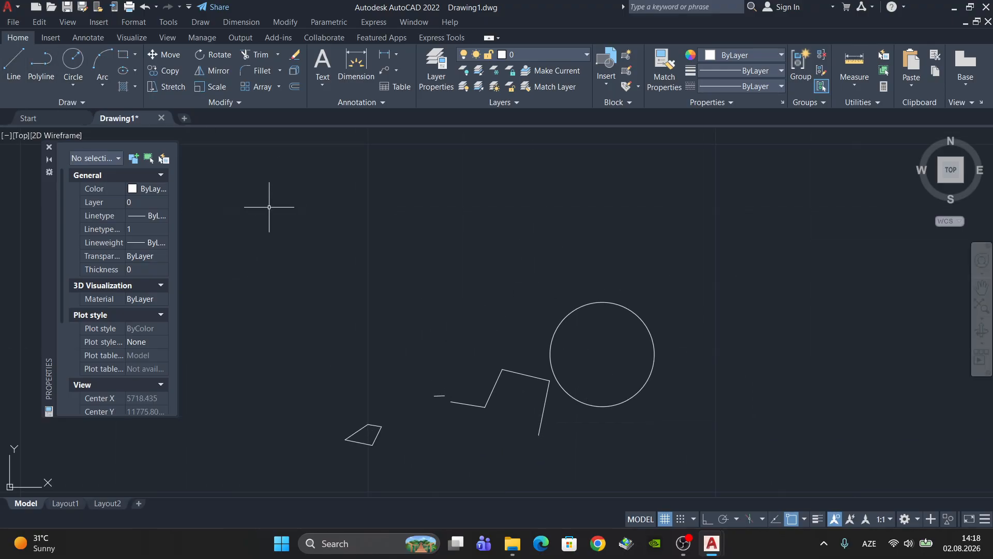
pyautogui.click(87, 103)
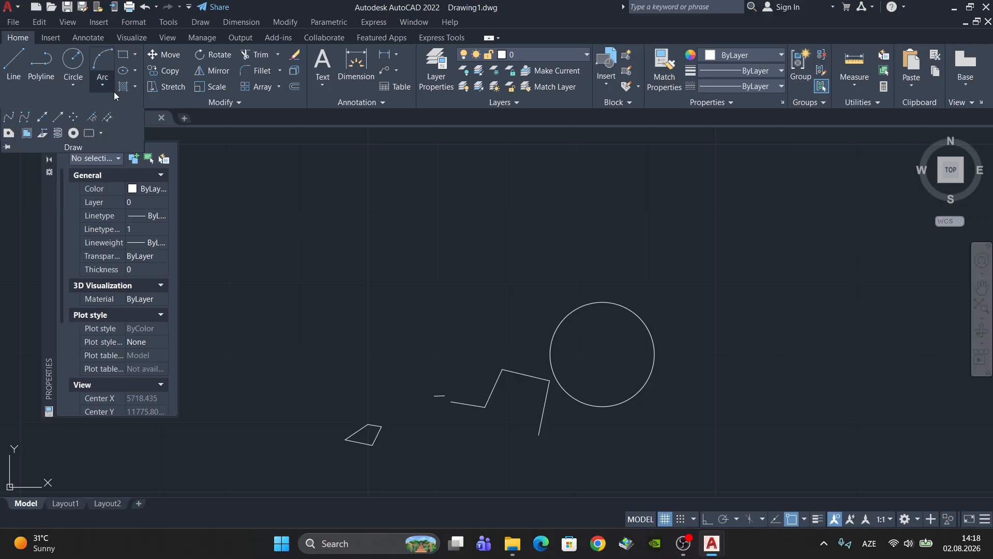
pyautogui.click(74, 88)
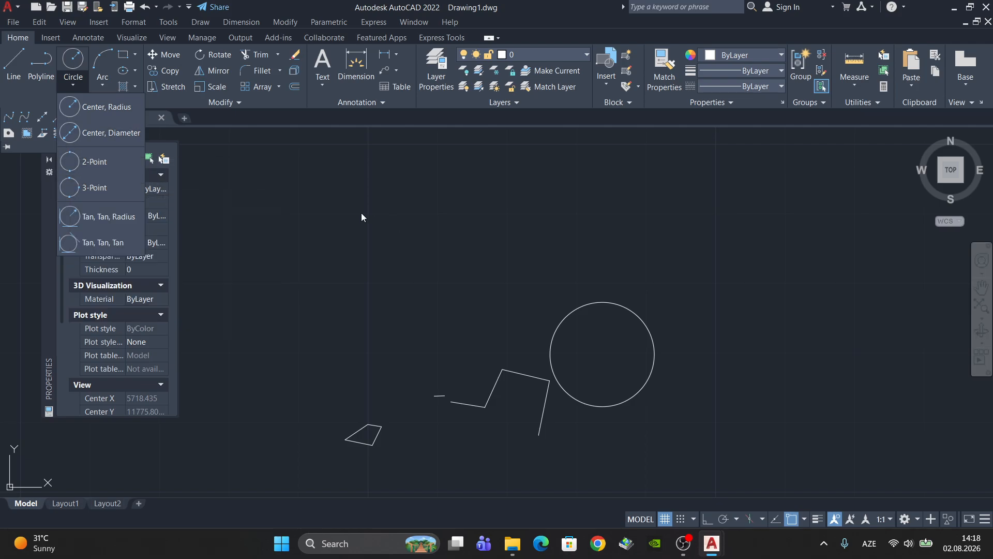
pyautogui.click(331, 206)
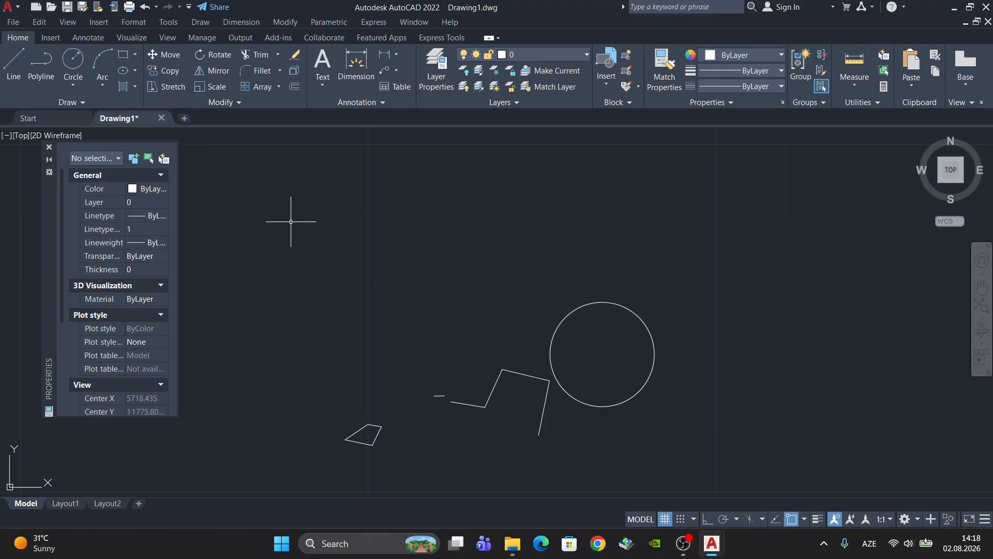
pyautogui.moveTo(331, 230); pyautogui.dragTo(332, 231, button='middle')
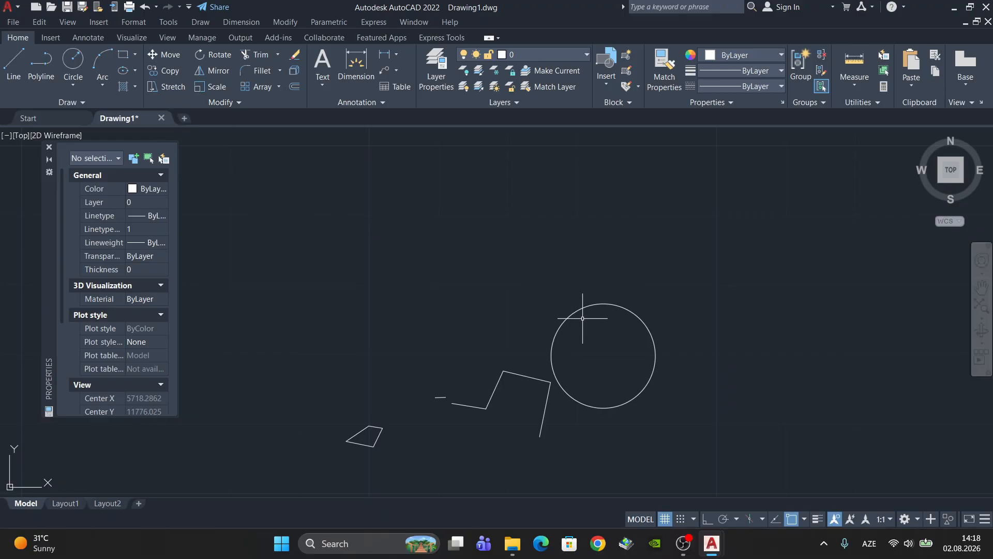
# Select the circle with a crossing selection over its upper-left edge, then clear the selection.
pyautogui.click(574, 334)
pyautogui.click(553, 310)
pyautogui.moveTo(573, 352); pyautogui.dragTo(531, 322, button='middle')
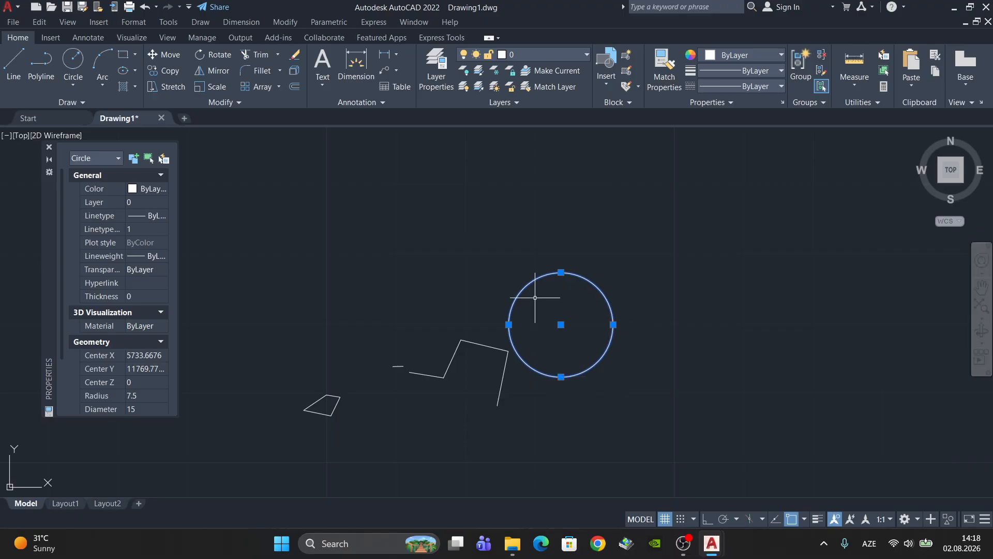
pyautogui.click(560, 377)
pyautogui.press('Escape')
pyautogui.press('Escape')
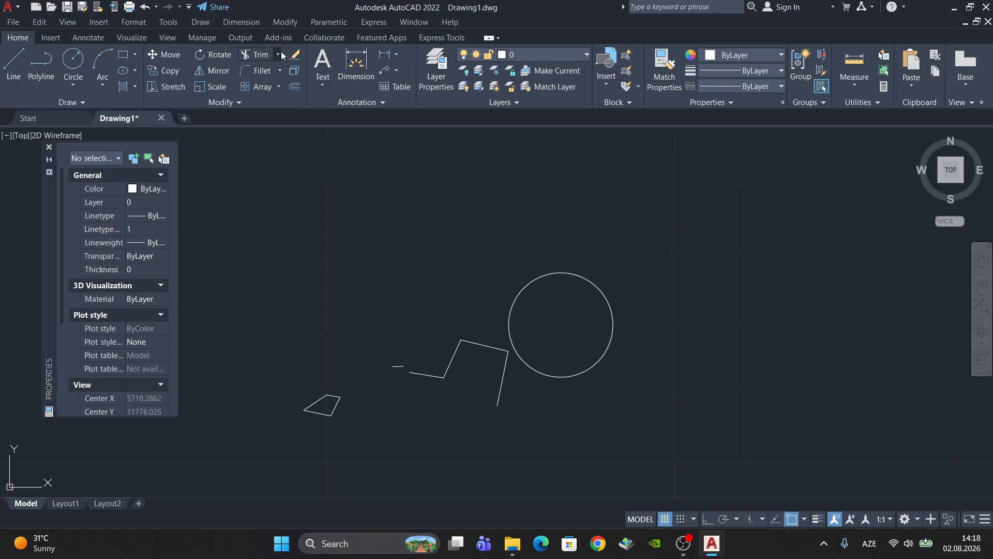
# Examine the Fillet, Chamfer and Blend Curves options without starting a command, then look over the annotation tools.
pyautogui.click(279, 71)
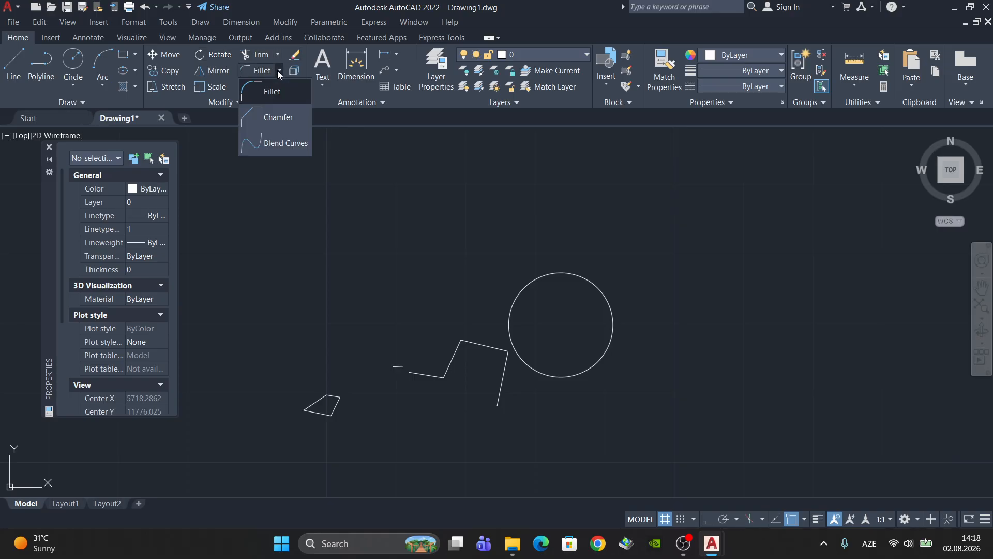
pyautogui.click(279, 70)
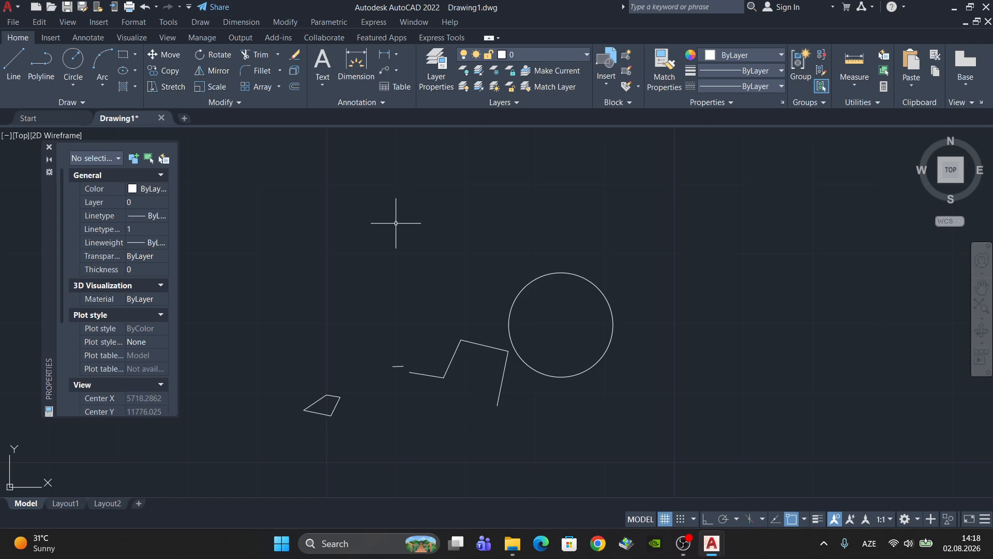
pyautogui.moveTo(399, 222); pyautogui.dragTo(355, 215, button='middle')
pyautogui.click(362, 100)
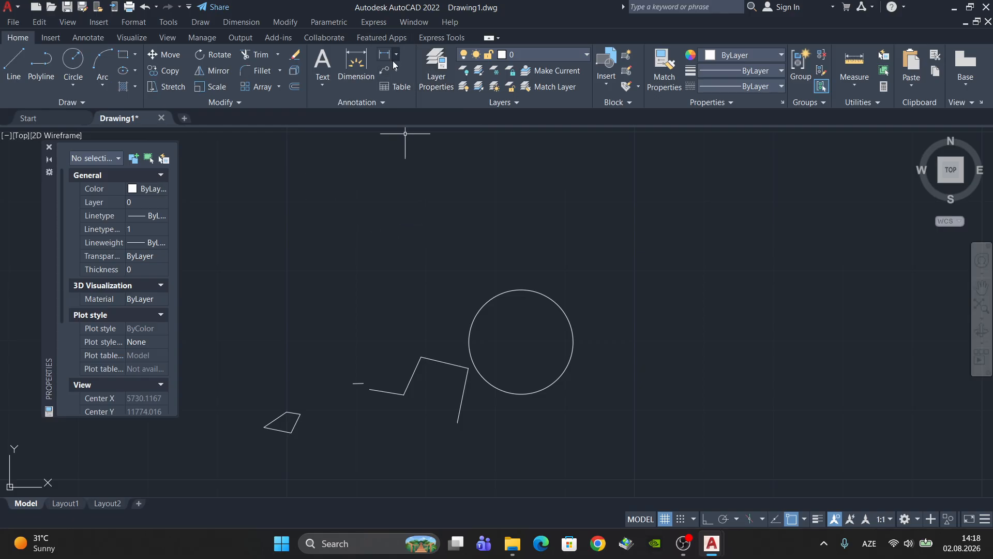
# Select the open polyline with a crossing selection over its upper segment, then clear the selection.
pyautogui.scroll(4, 429, 351)
pyautogui.click(446, 396)
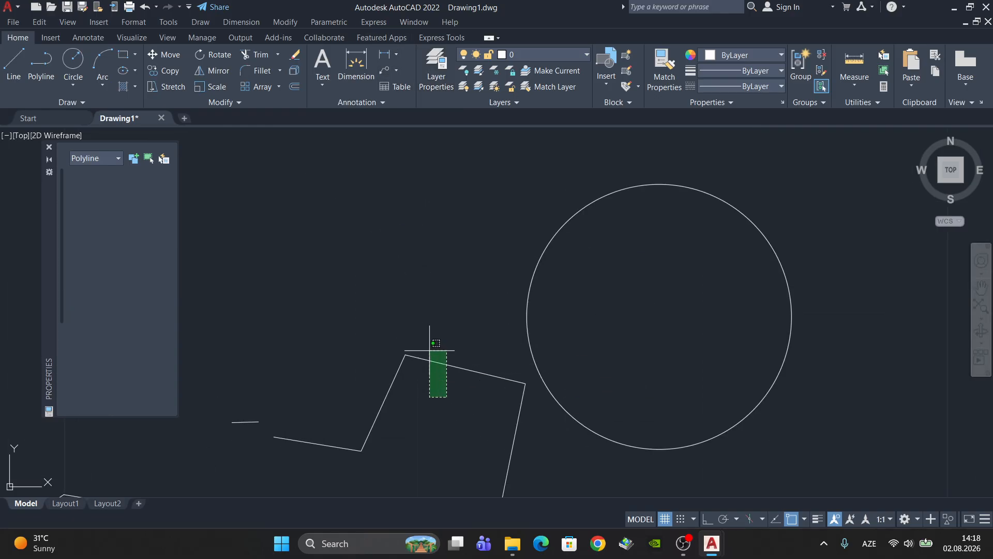
pyautogui.click(431, 342)
pyautogui.press('Escape')
pyautogui.scroll(-4, 413, 295)
pyautogui.moveTo(413, 295); pyautogui.dragTo(448, 357, button='middle')
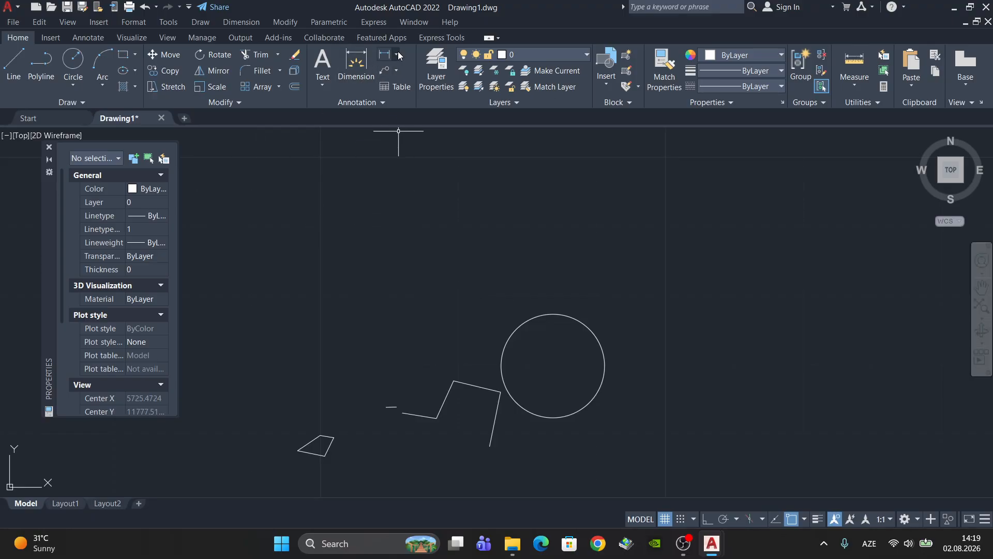
# Switch to the OBS Studio window.
pyautogui.scroll(-3, 699, 289)
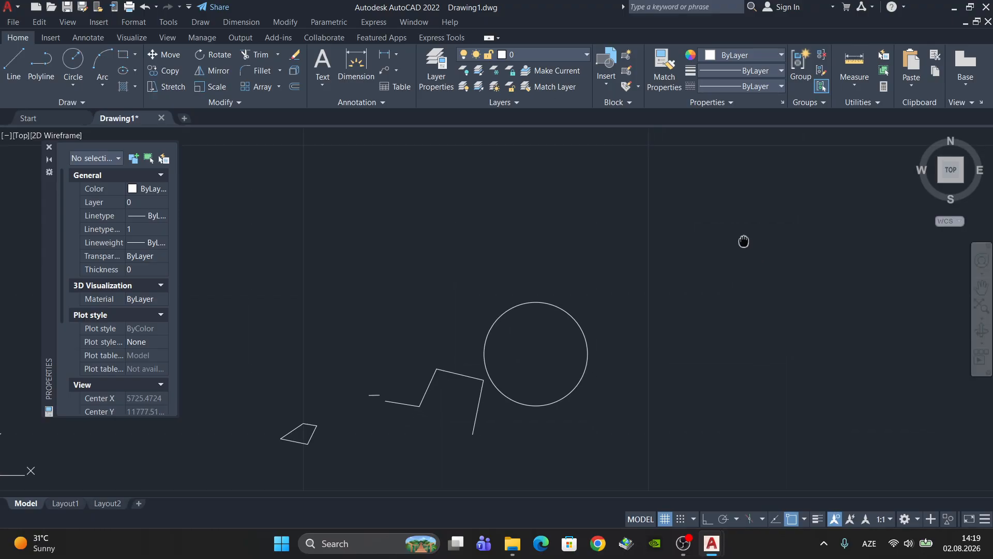
pyautogui.moveTo(684, 539)
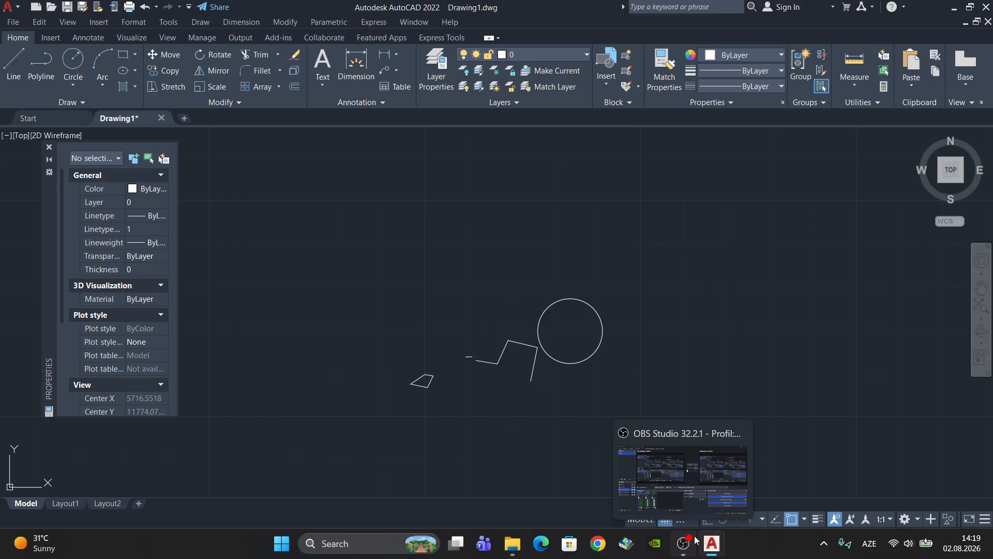
pyautogui.click(696, 539)
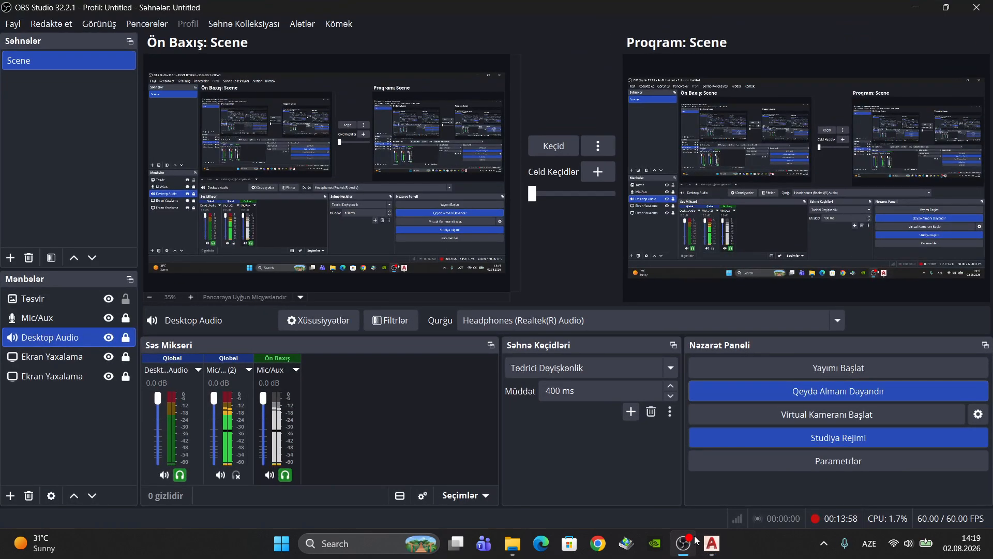